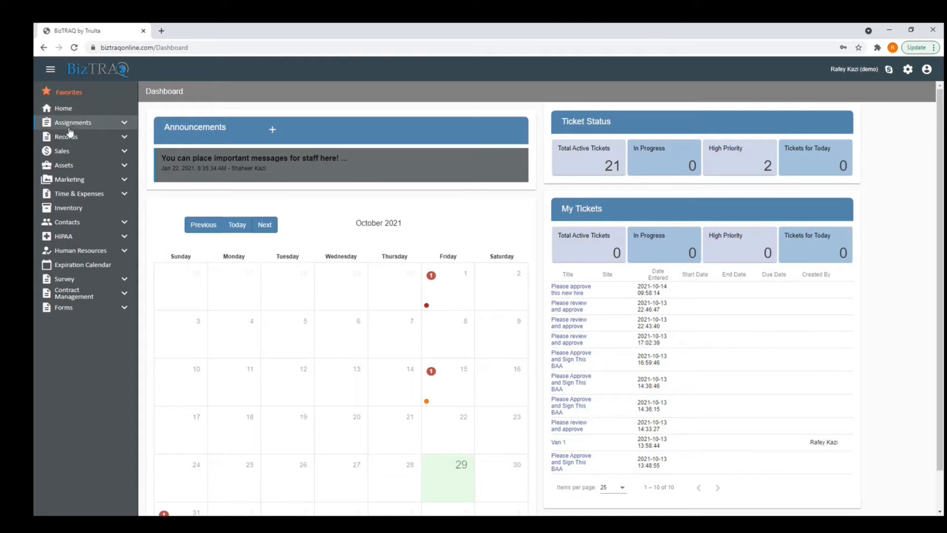
Go back to the Home dashboard and open the Add Announcement form.
left_click(60, 110)
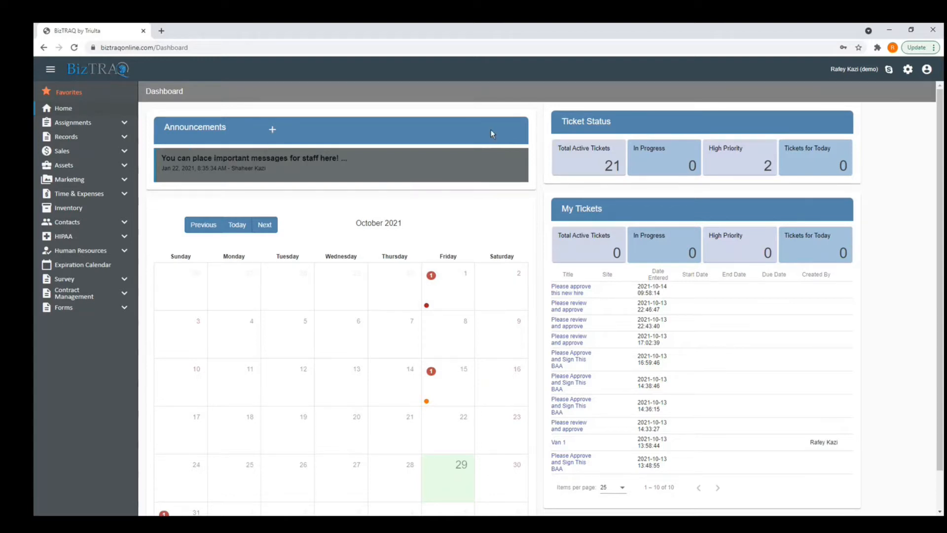
left_click(271, 132)
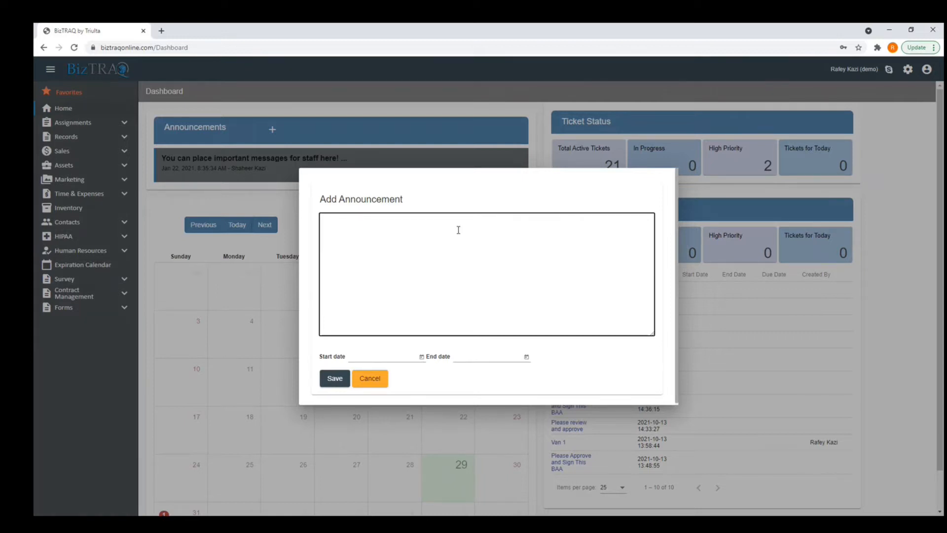
Enter the announcement text 'BizTRAQ Training today at 11:00am CST'.
type("BizTRAQ Training today at 11:00am CST")
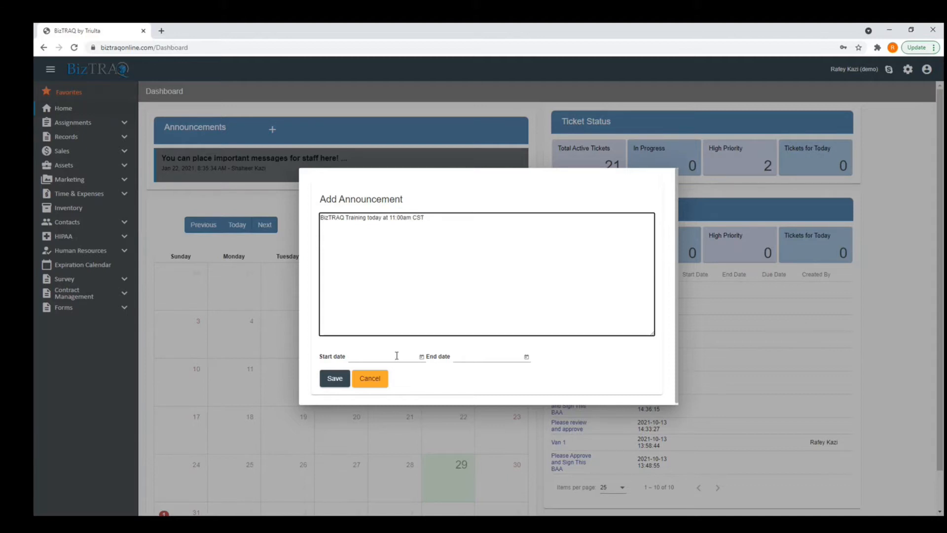
Set the start date to October 29, 2021 and save the announcement.
left_click(422, 357)
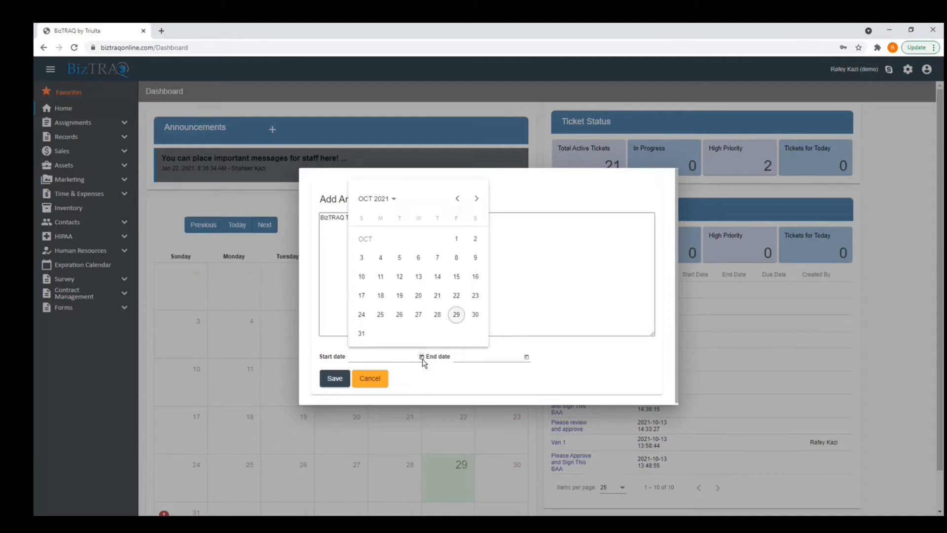
left_click(457, 315)
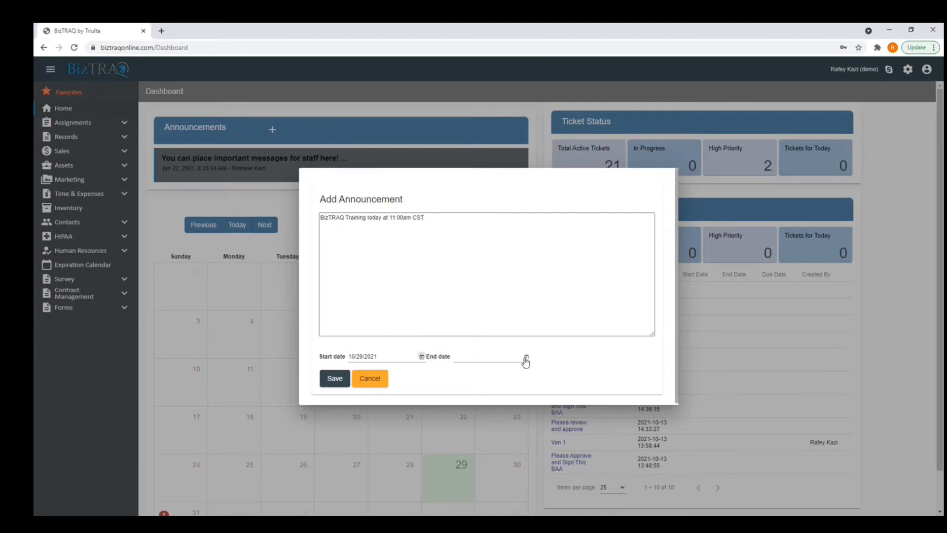
left_click(335, 378)
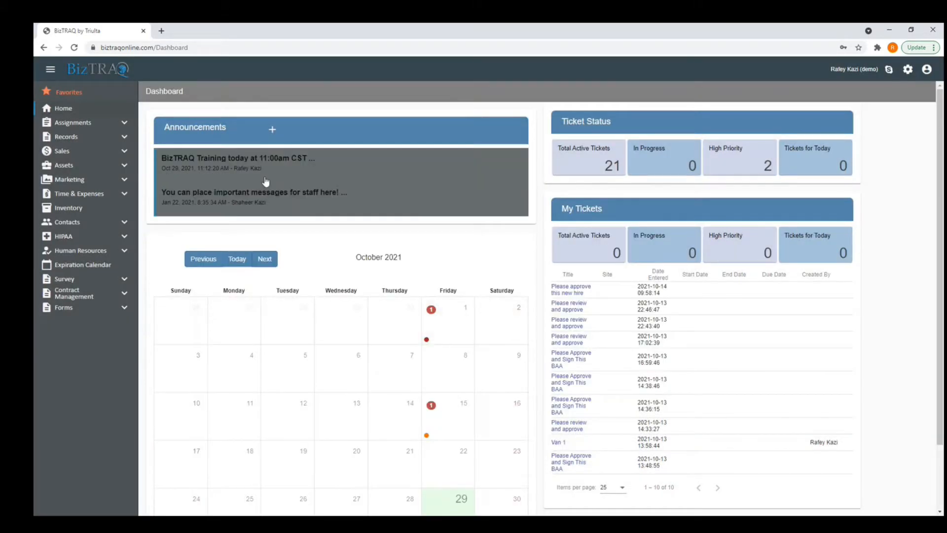
Change the training announcement's dates to October 30 – October 31, 2021 and save.
left_click(205, 169)
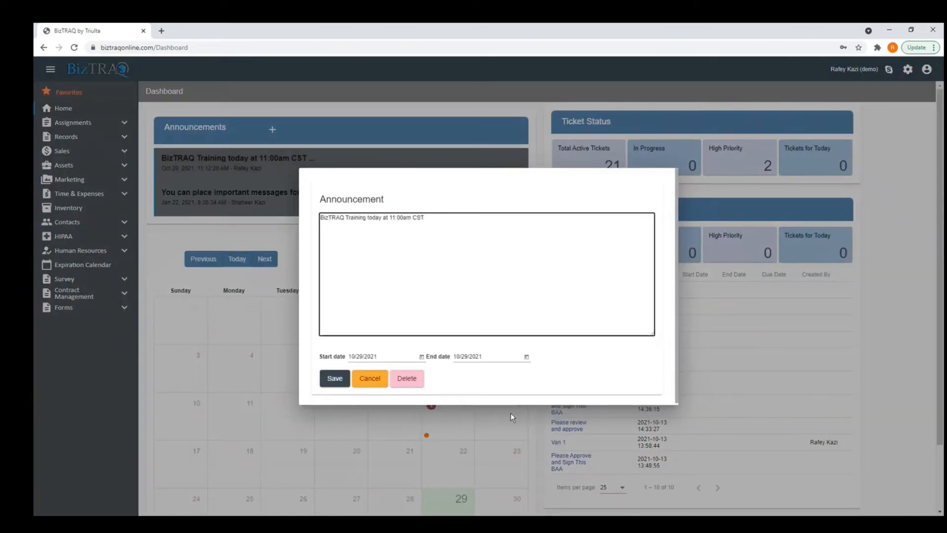
left_click(422, 357)
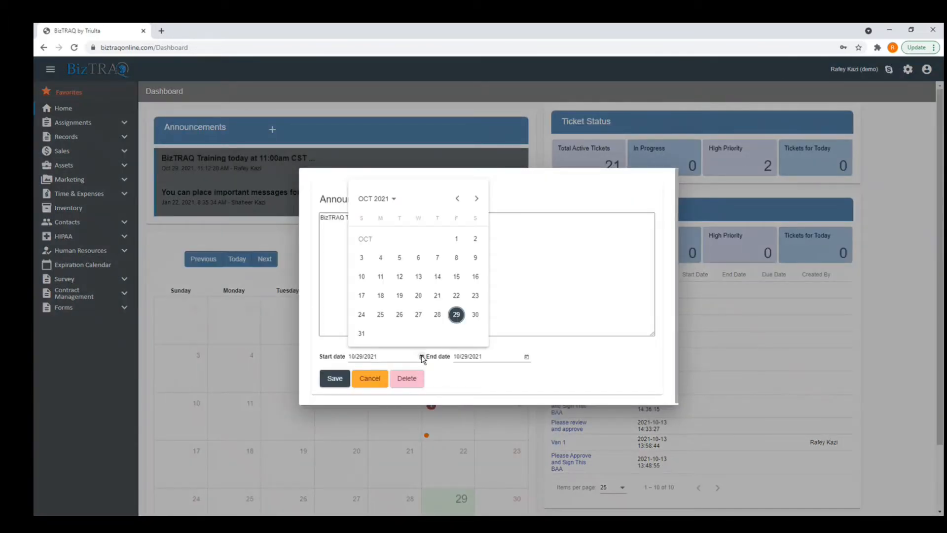
left_click(473, 316)
left_click(527, 357)
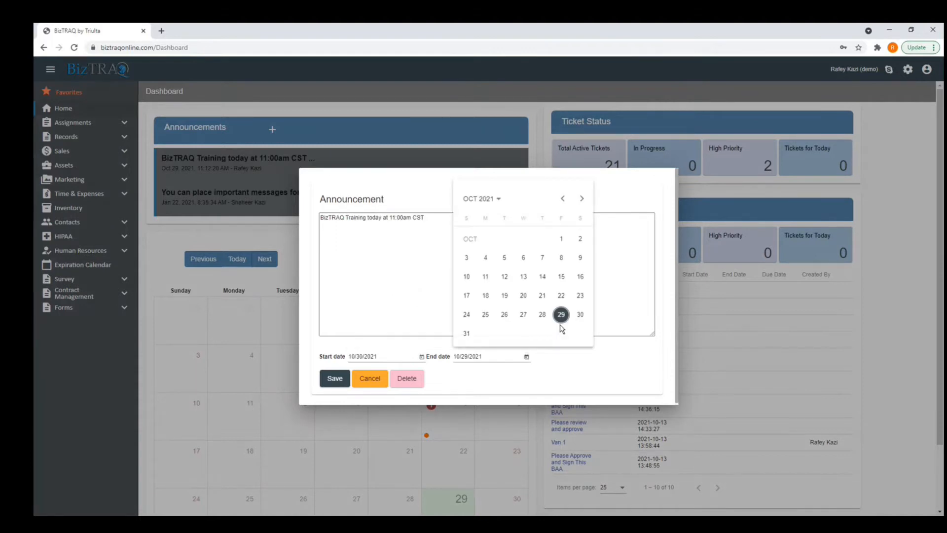
left_click(444, 336)
left_click(349, 381)
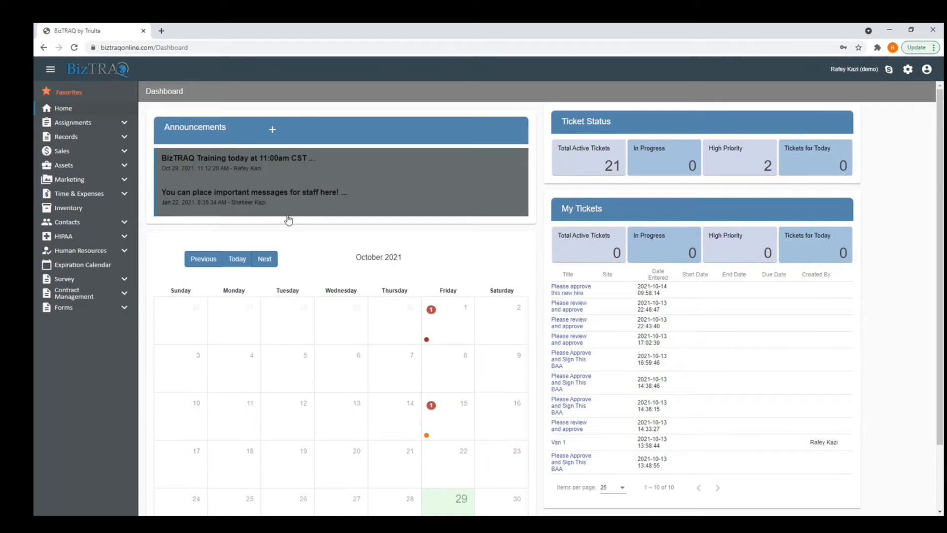
Recheck the announcement without changes, then show the expired item on Friday, October 1.
left_click(242, 164)
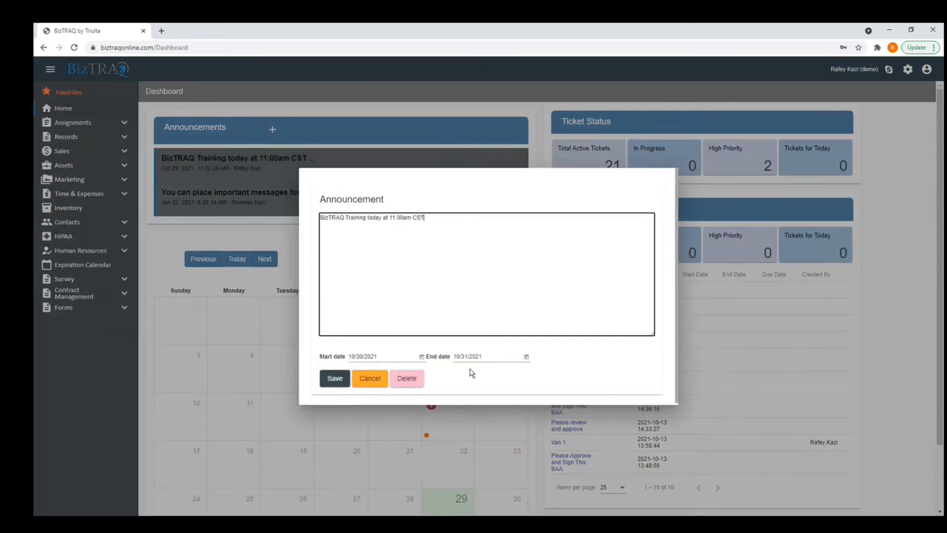
left_click(370, 378)
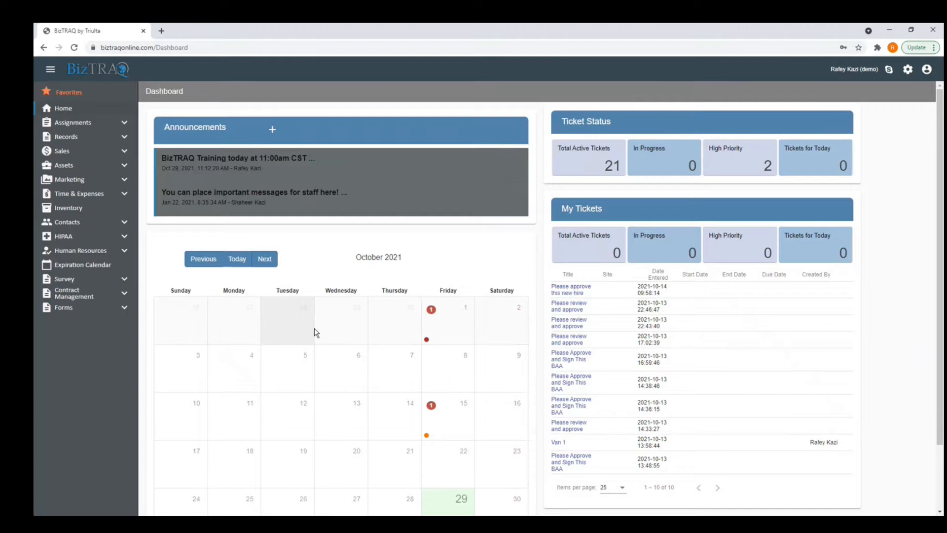
scroll(316, 333, "down", 2)
left_click(444, 262)
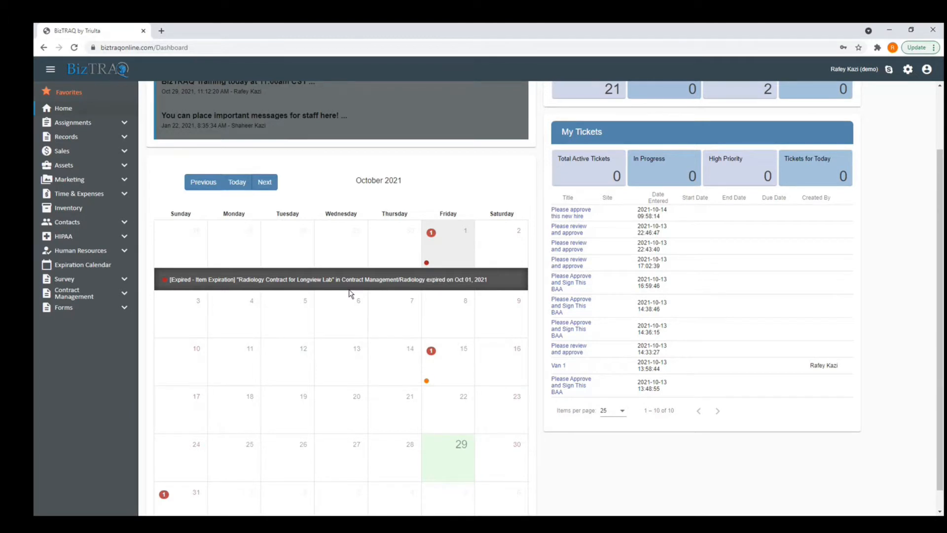
scroll(727, 177, "up", 2)
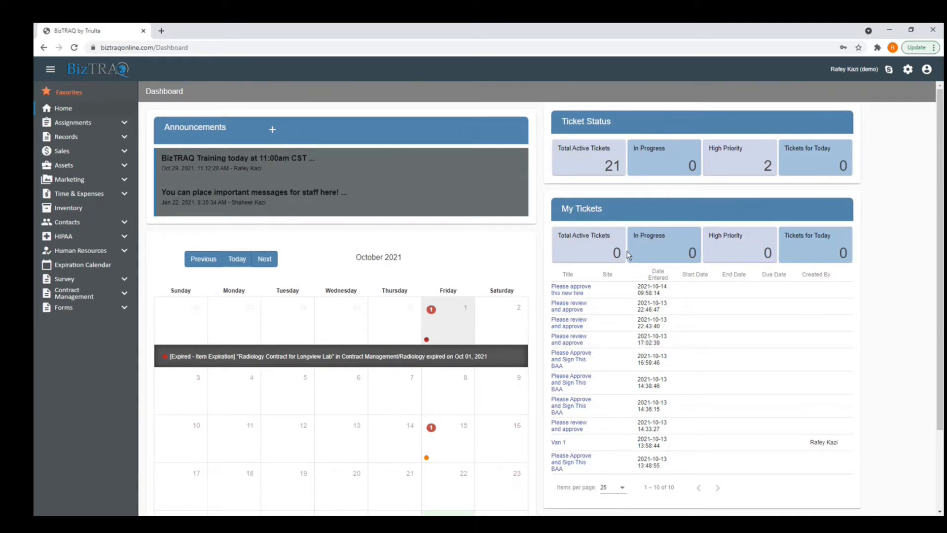
scroll(606, 321, "down", 2)
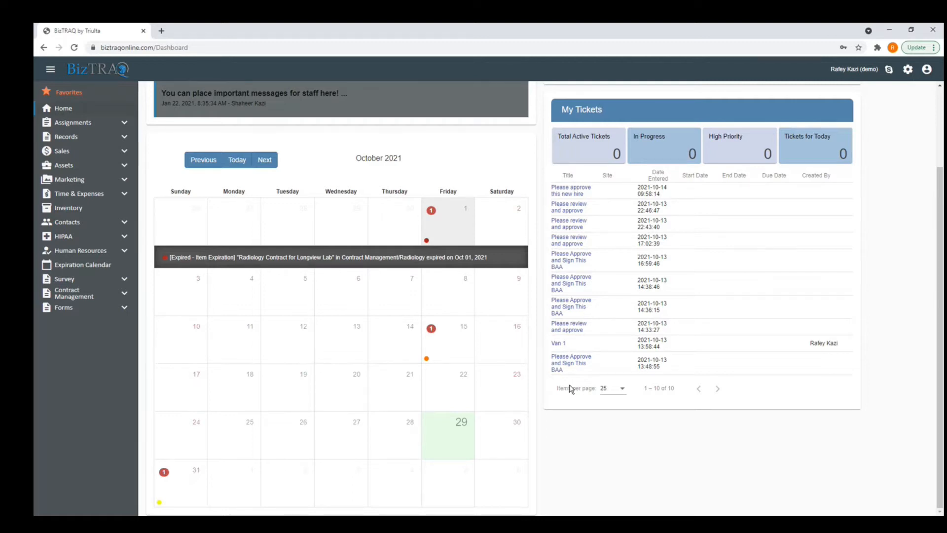
scroll(571, 389, "up", 2)
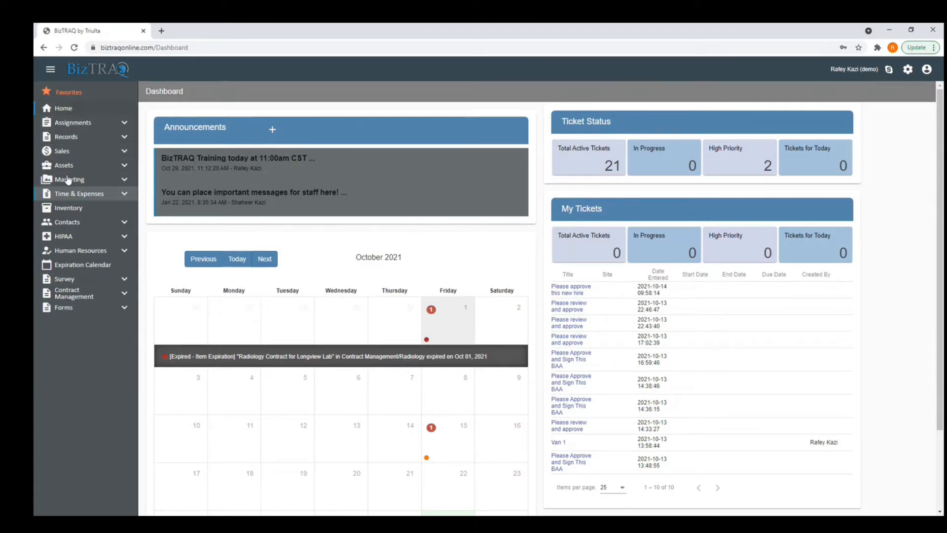
left_click(66, 139)
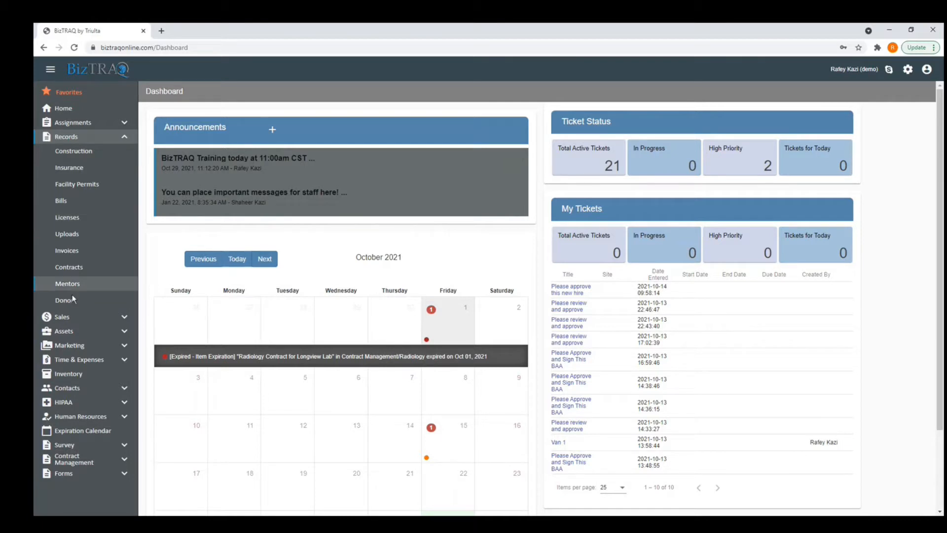
left_click(68, 136)
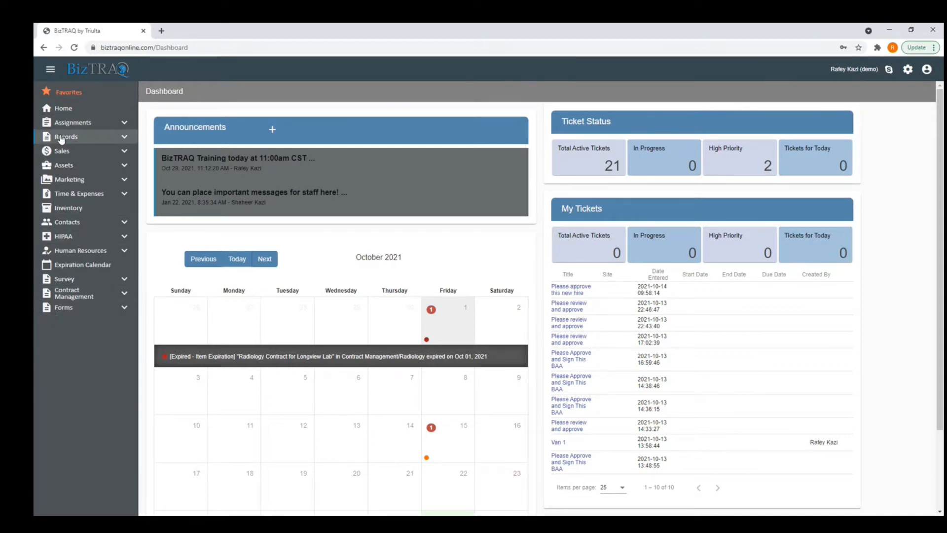
left_click(63, 124)
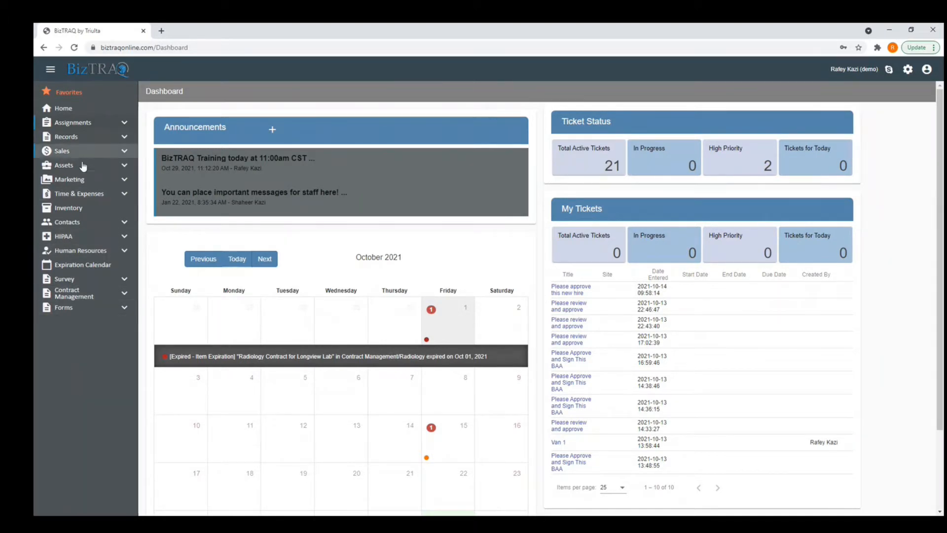
left_click(928, 71)
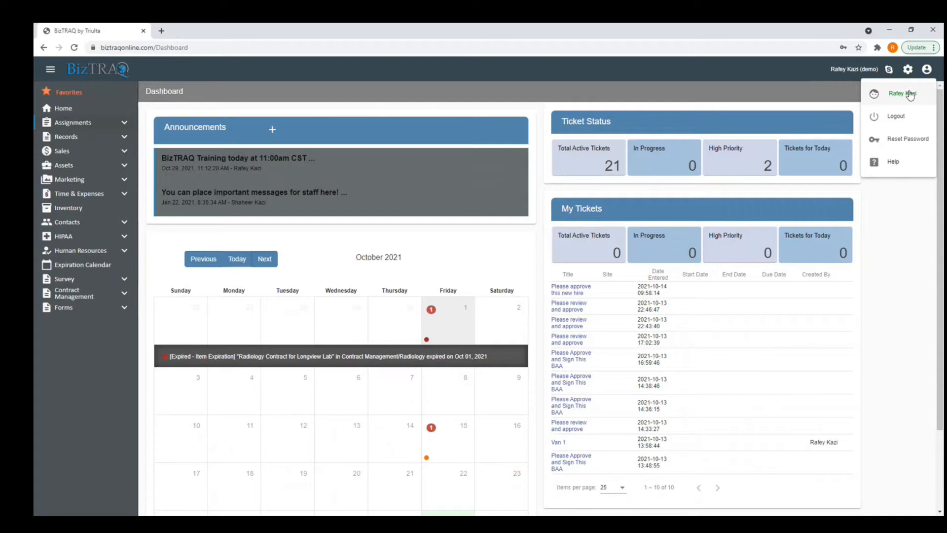
left_click(900, 236)
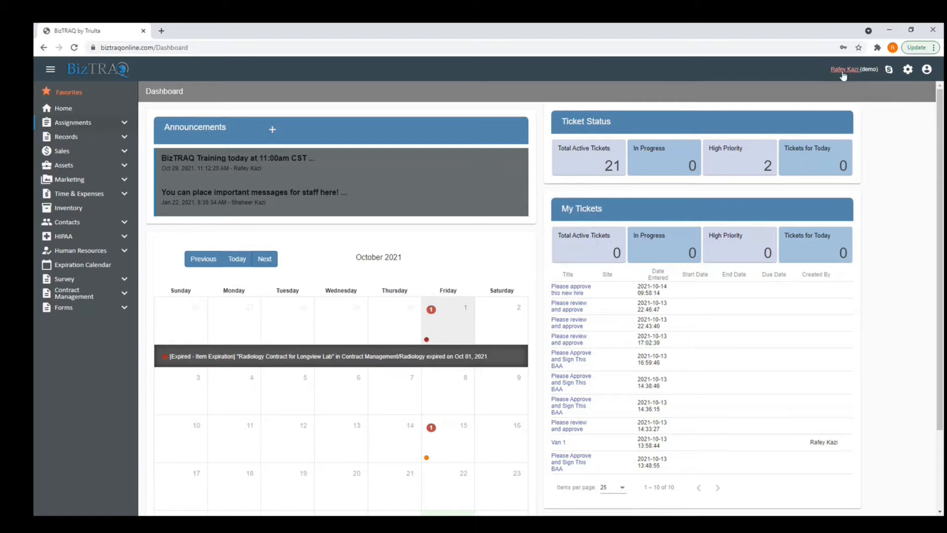
double_click(867, 69)
left_click_drag(874, 69, 877, 69)
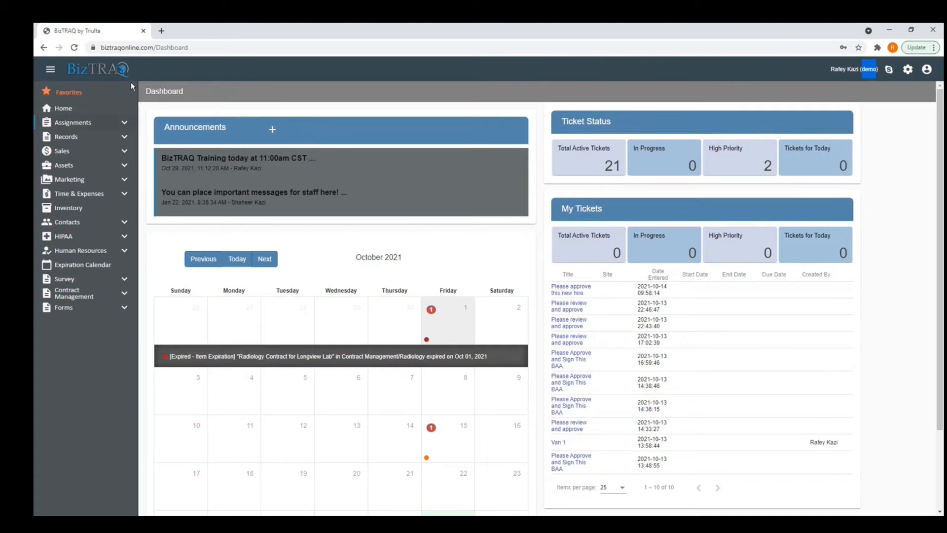
mouse_move(97, 71)
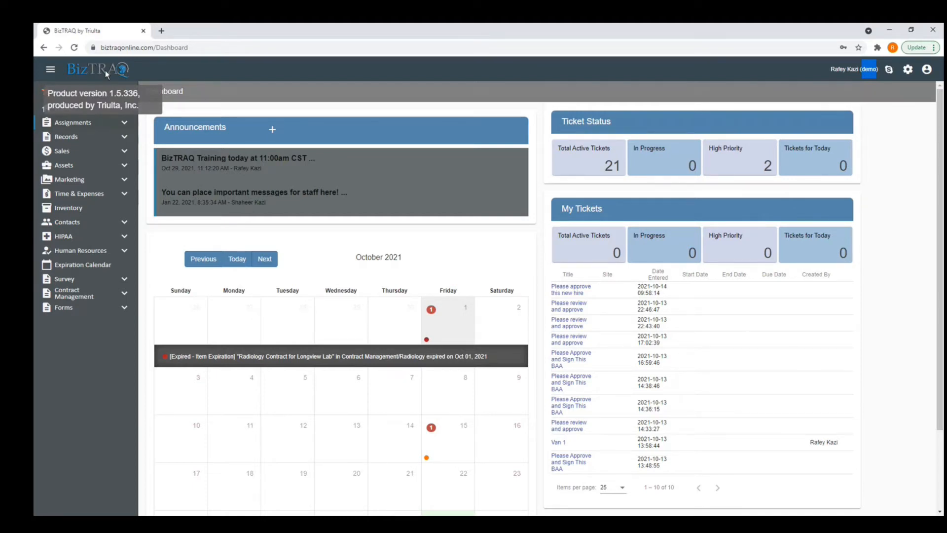
Reload the dashboard and open the gear menu listing Settings, Users and Groups.
left_click(74, 48)
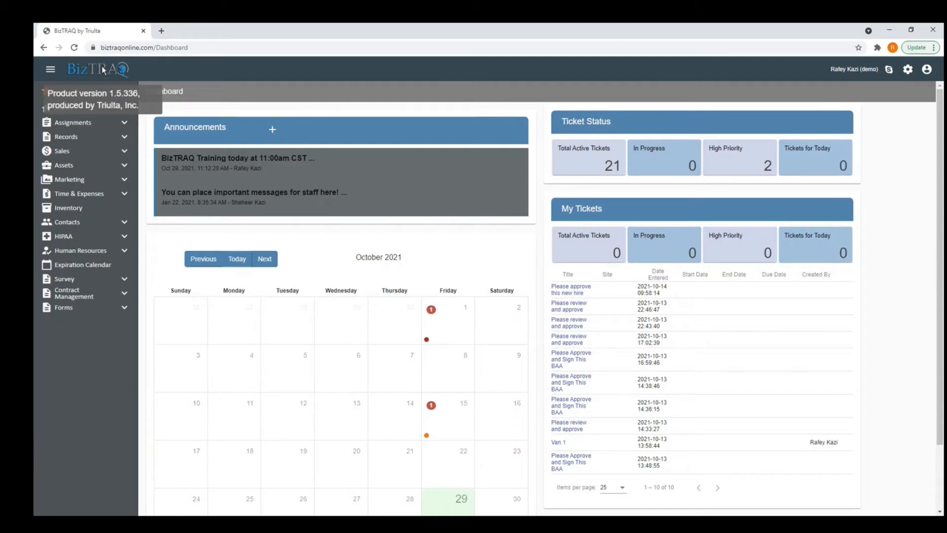
left_click(908, 70)
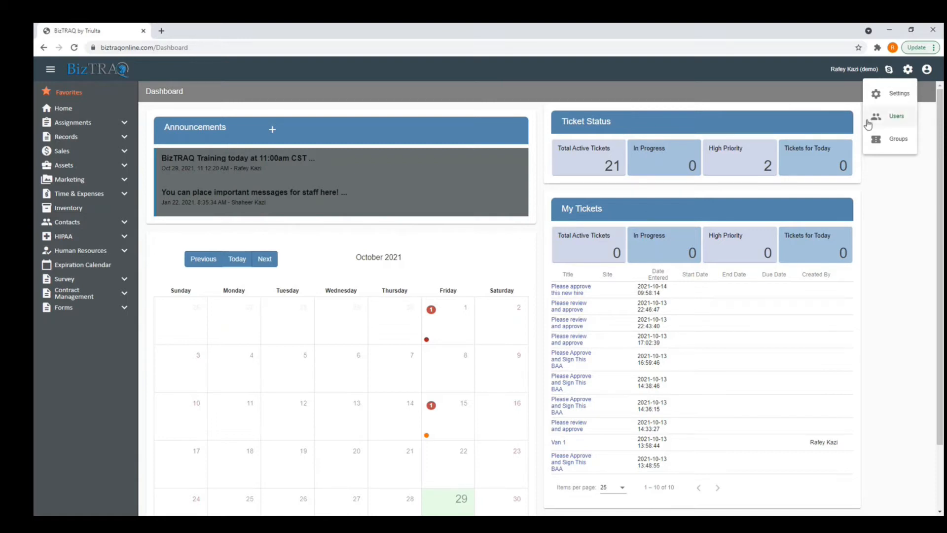
Choose Settings from the gear menu to reach the General settings page.
left_click(888, 104)
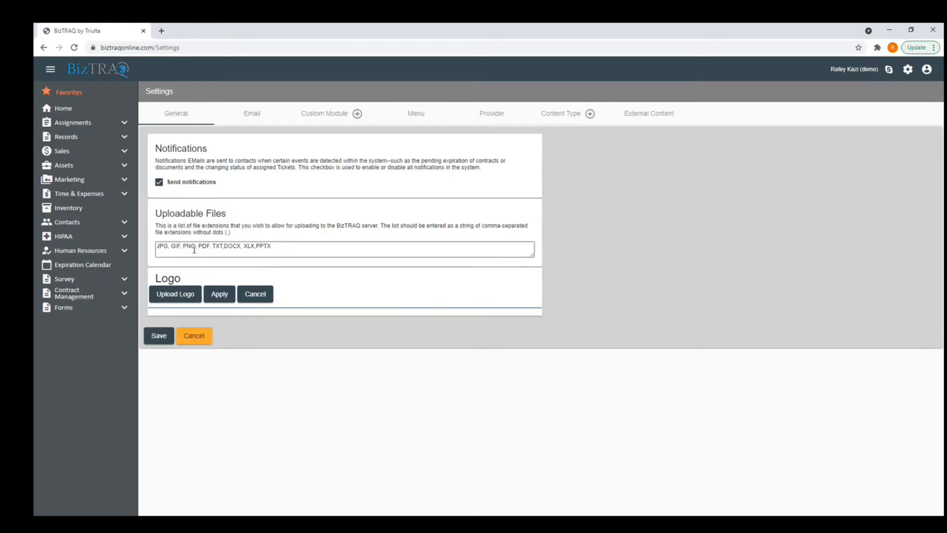
Add 'Log' to the allowed upload file extensions, then view the Email SMTP settings.
left_click_drag(279, 247, 144, 249)
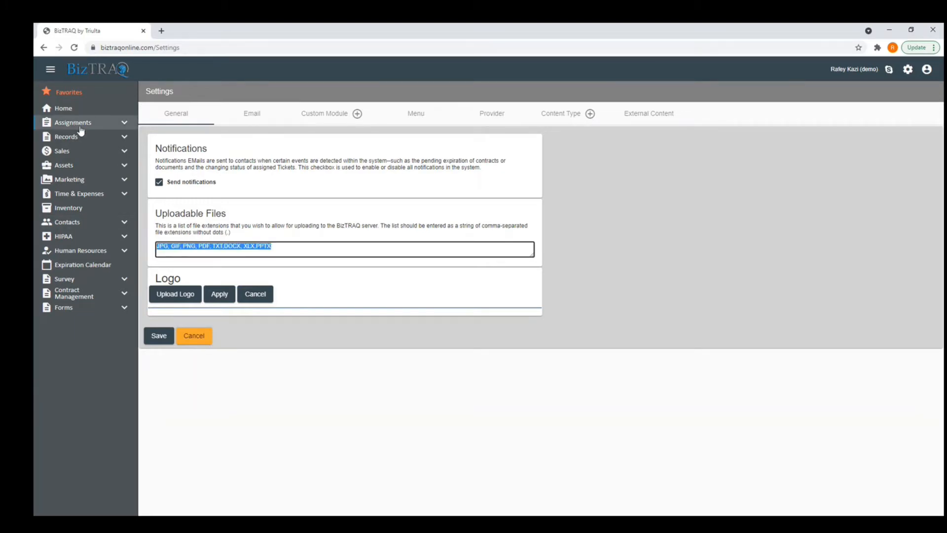
left_click(277, 247)
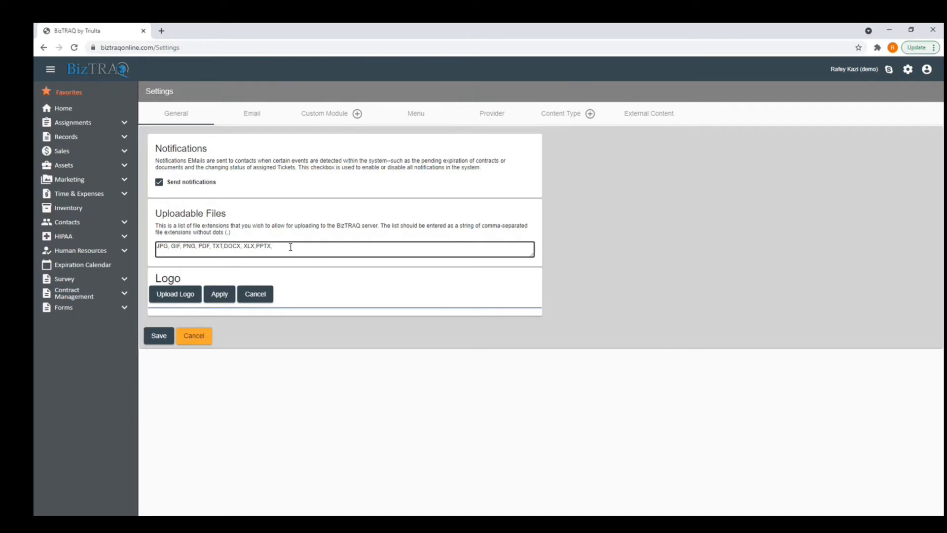
type(",Log")
left_click(223, 299)
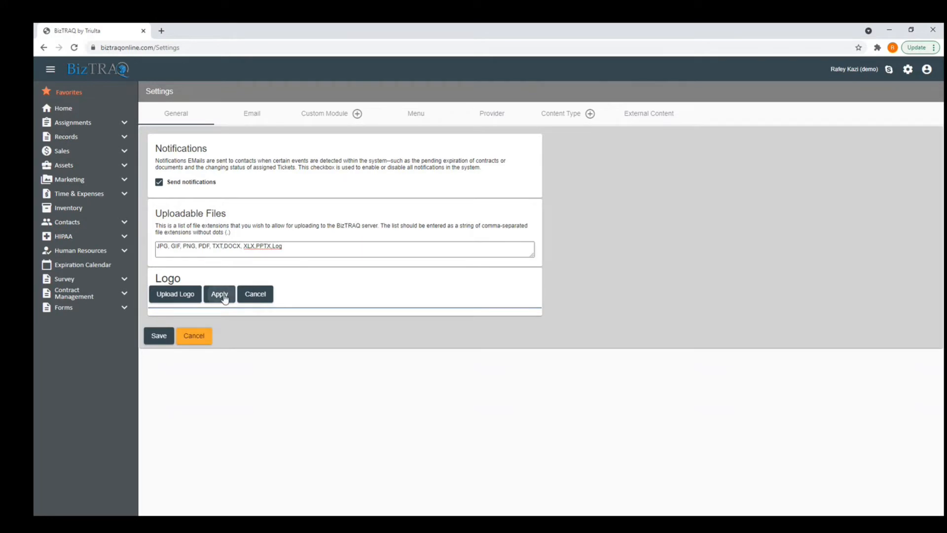
left_click(284, 246)
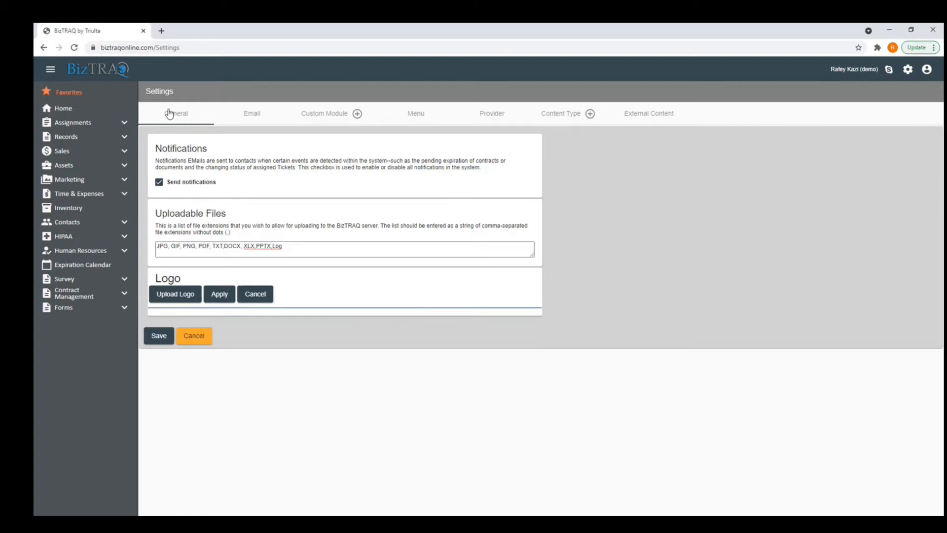
left_click(250, 117)
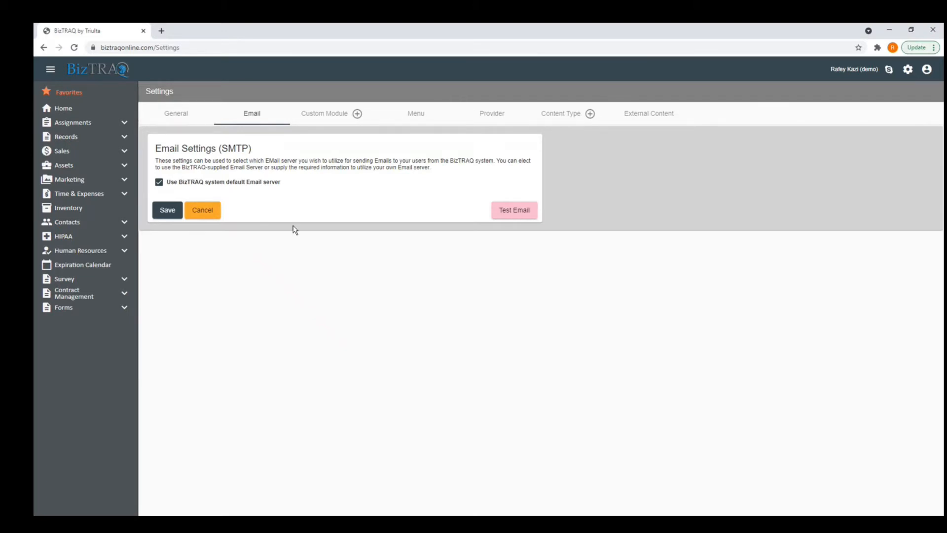
Uncheck and re-check 'Use BizTRAQ system default Email server', then go to Custom Module.
left_click(159, 182)
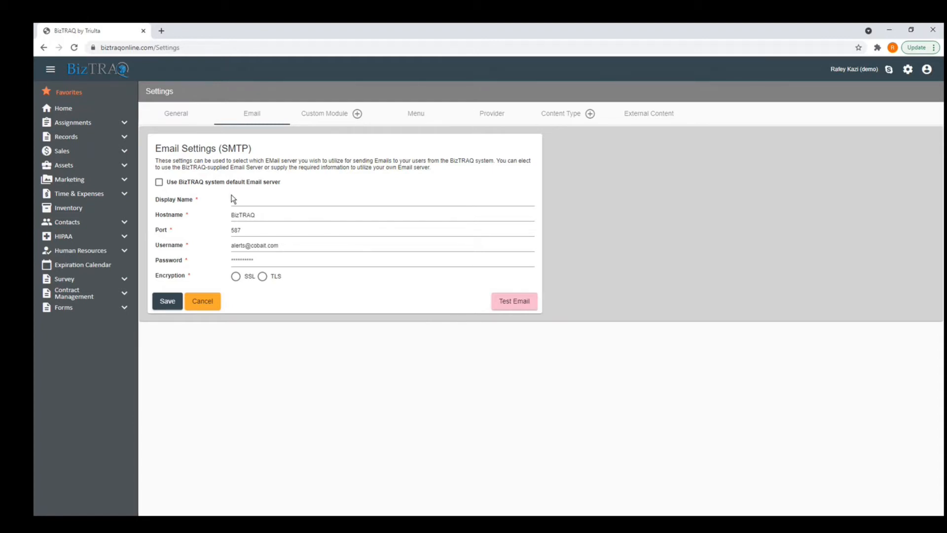
left_click(159, 182)
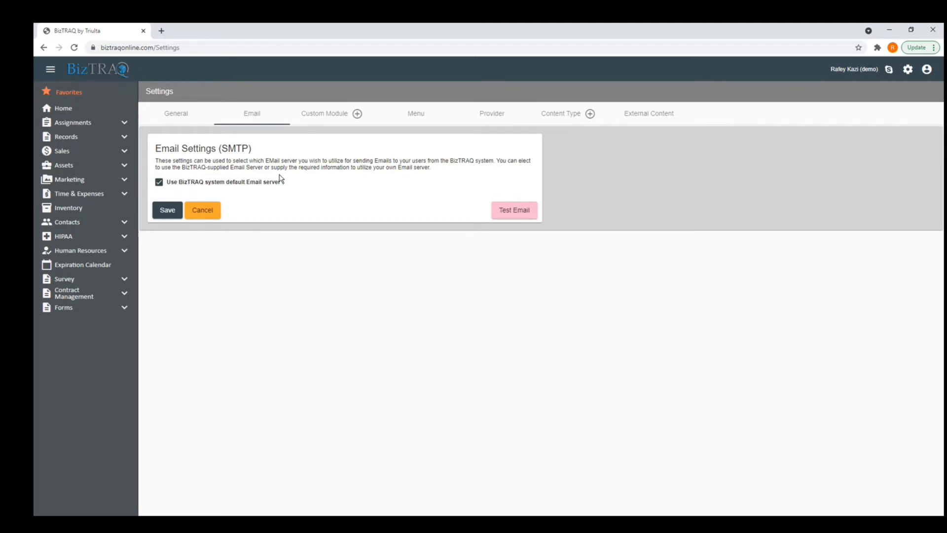
left_click(326, 114)
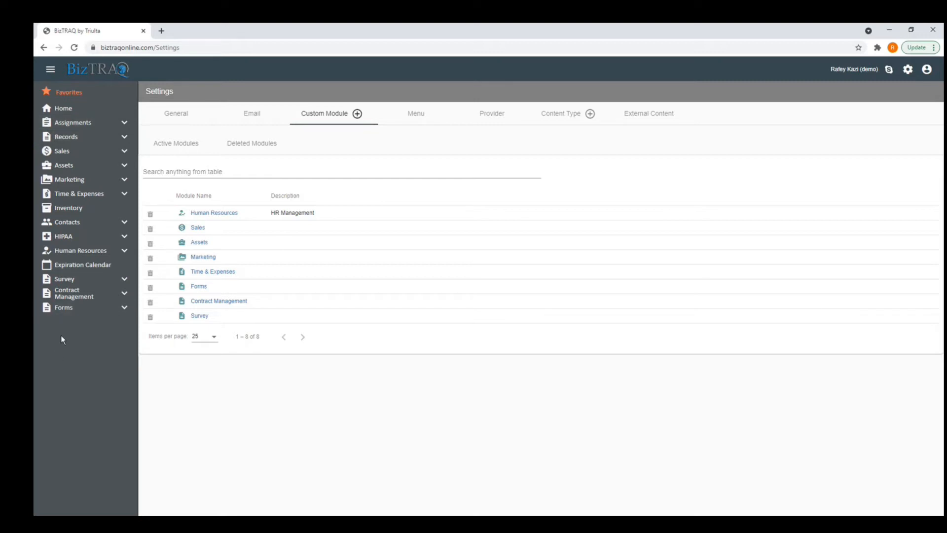
Start a custom module named Patients and open the icon library from the Add New Icon prompt.
left_click(357, 114)
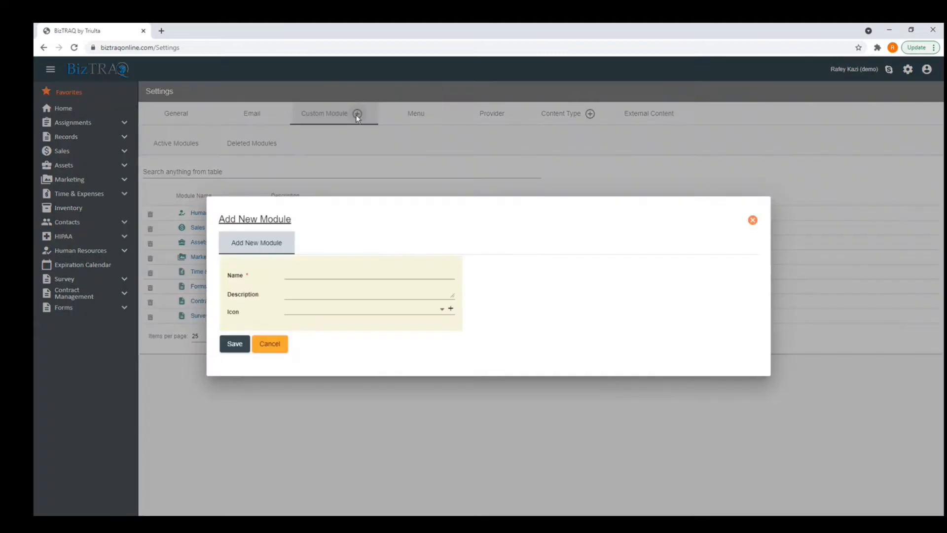
left_click(322, 275)
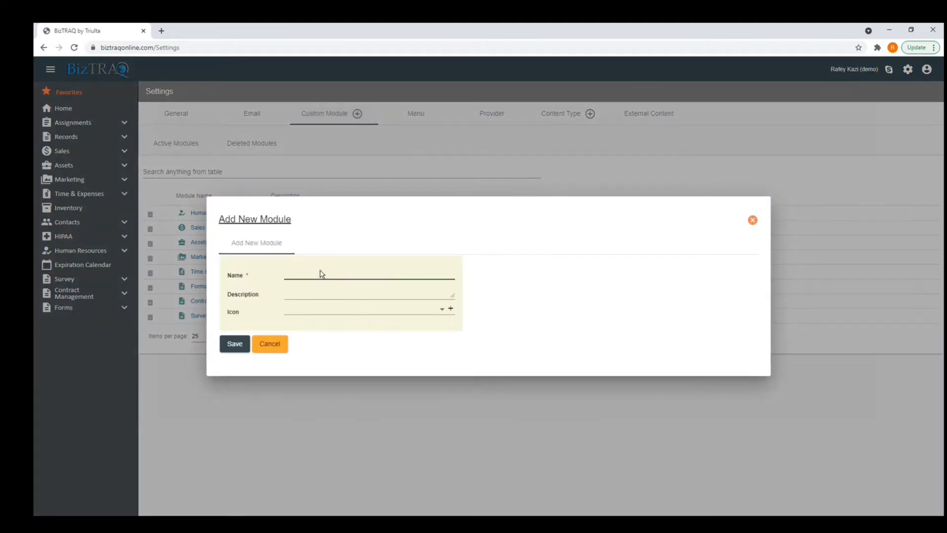
type("Patients")
left_click(344, 312)
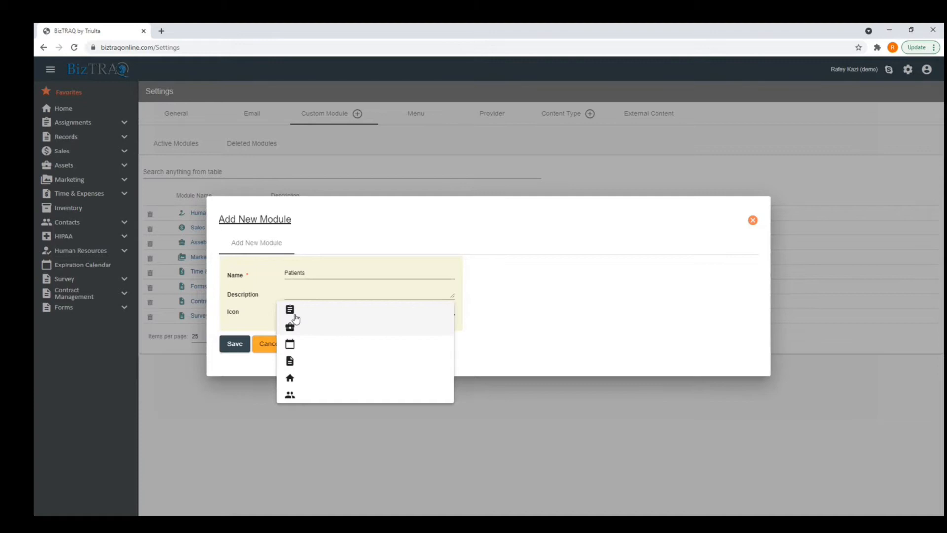
left_click(430, 415)
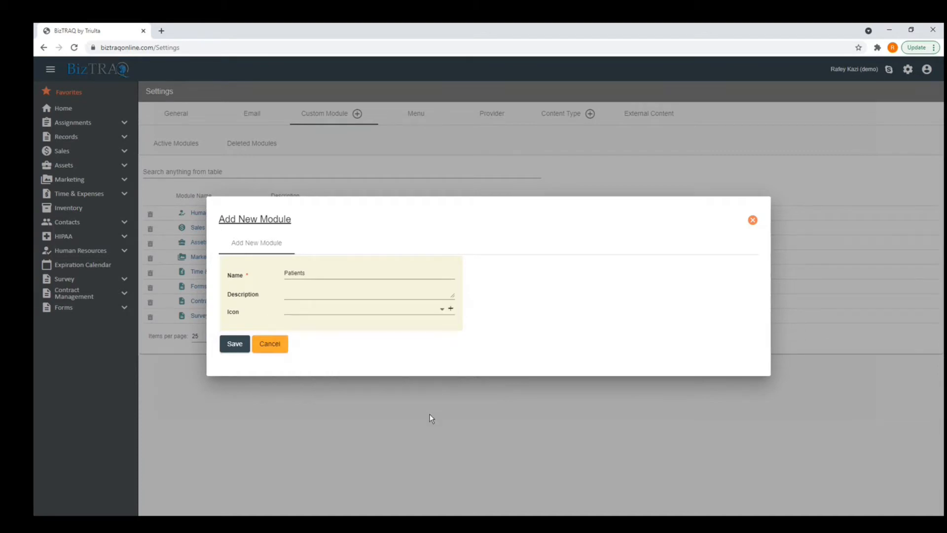
left_click(451, 310)
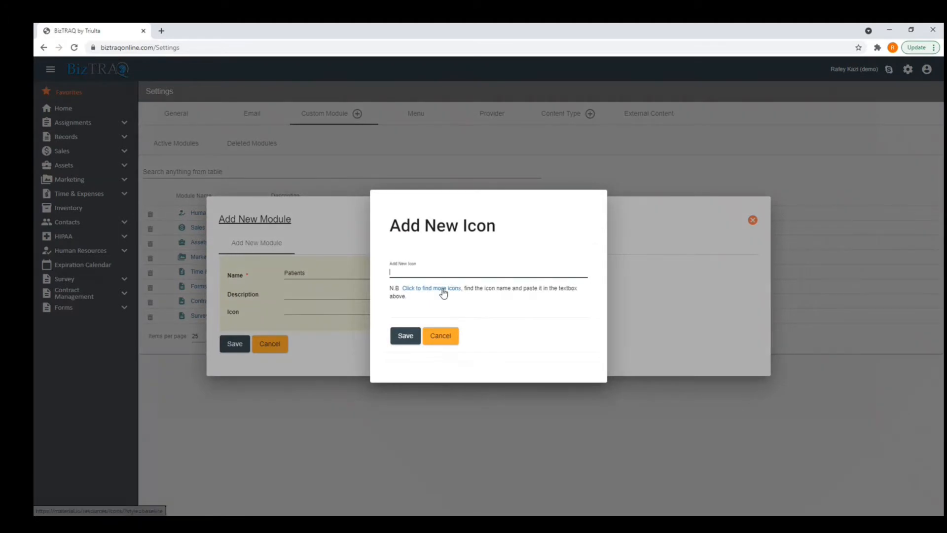
left_click(443, 292)
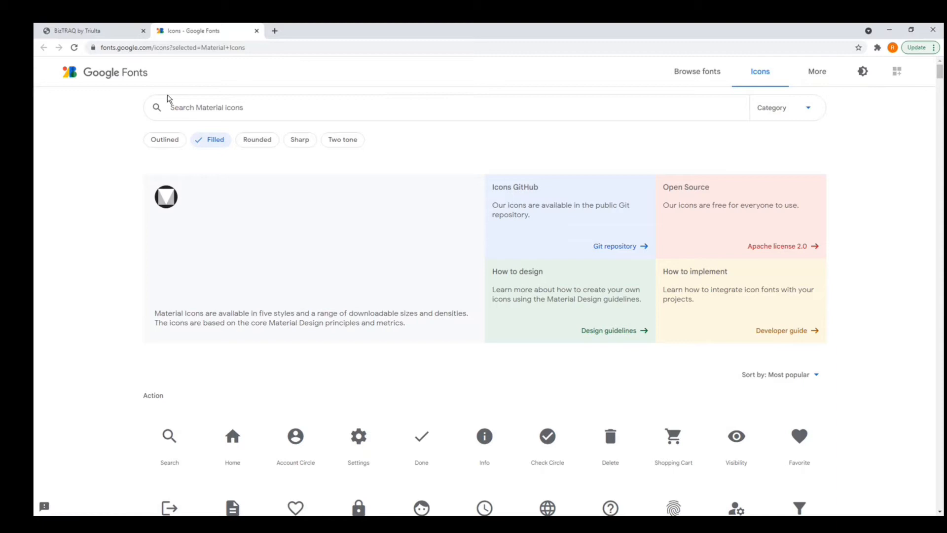
Find the Account Circle icon and copy its name, account_circle.
scroll(379, 241, "down", 1)
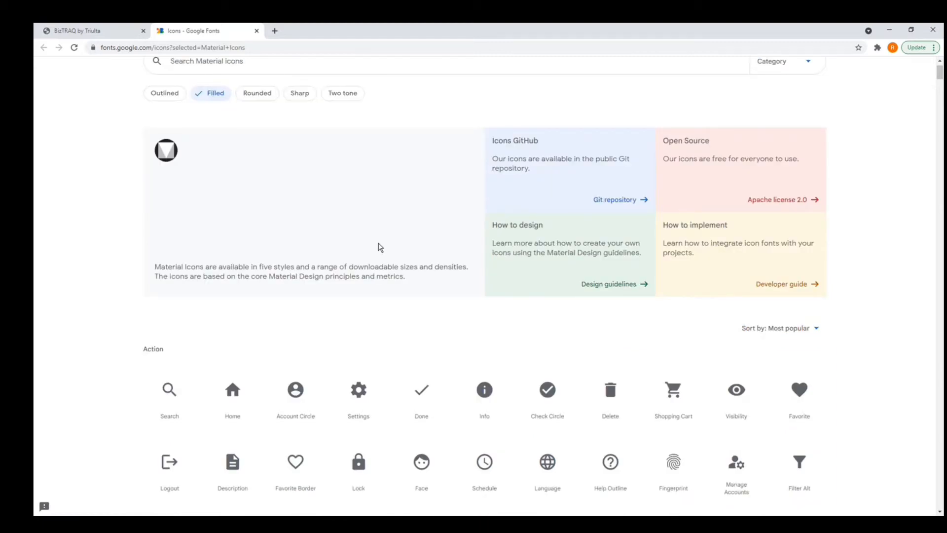
scroll(380, 247, "down", 4)
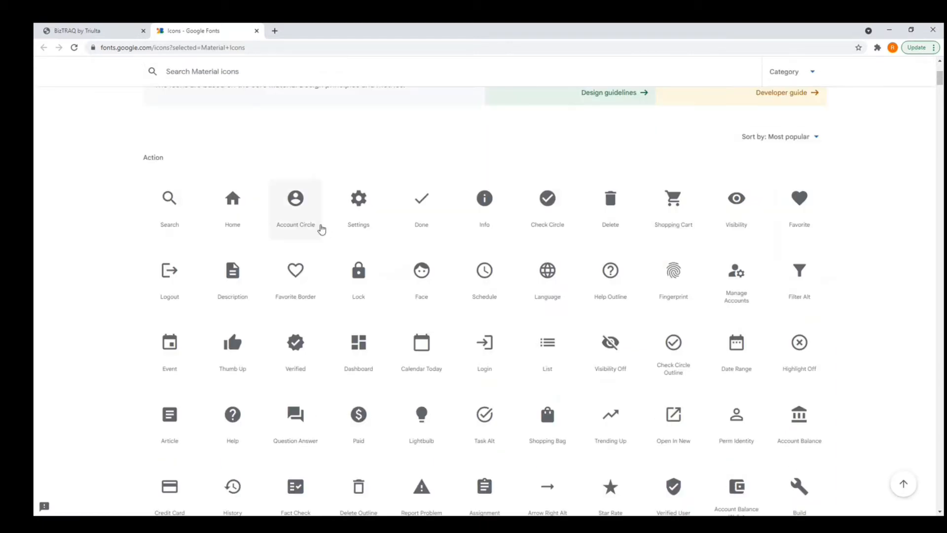
left_click(314, 228)
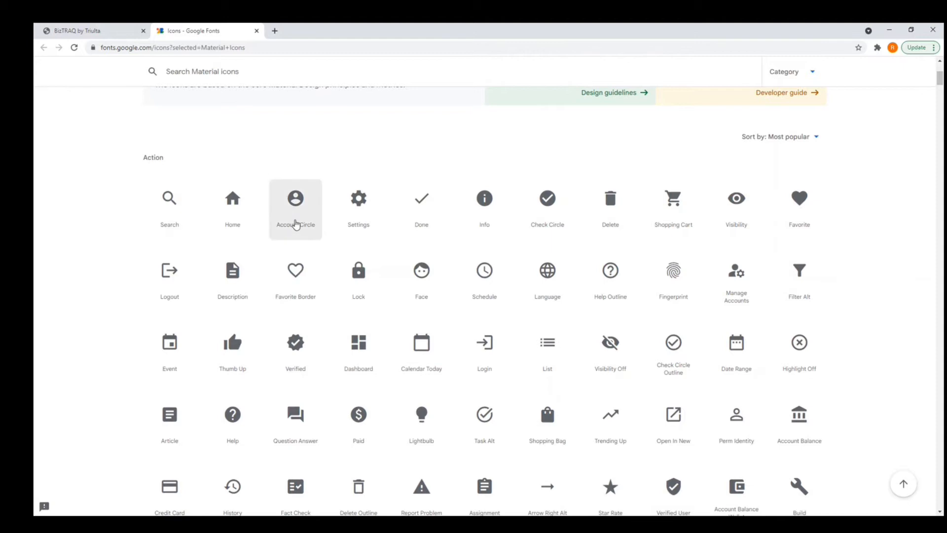
scroll(736, 427, "down", 1)
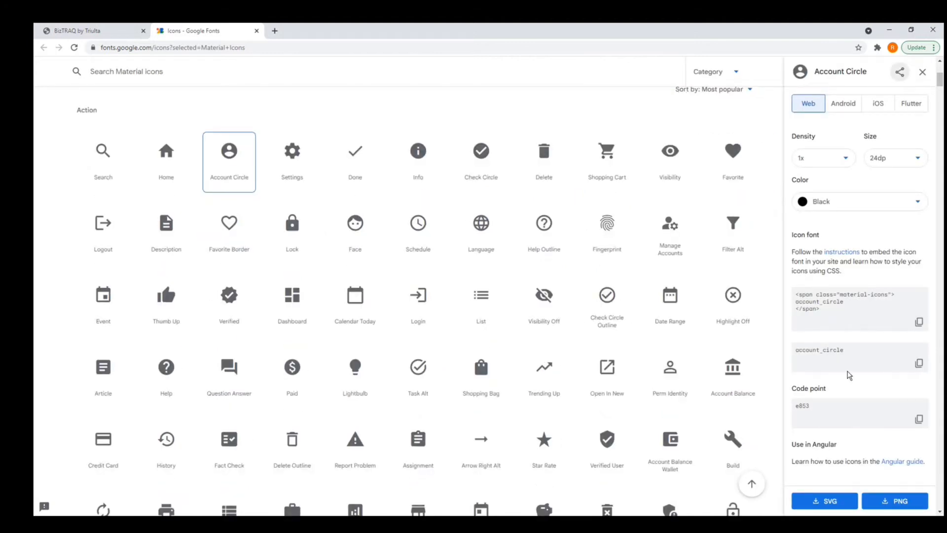
left_click_drag(845, 350, 792, 352)
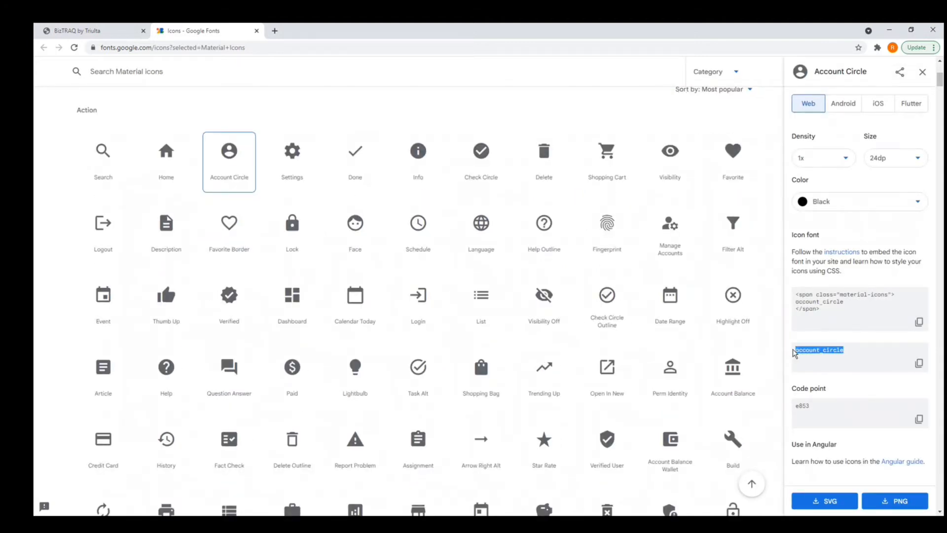
right_click(812, 353)
Back in BizTRAQ, enter account_circle as the Patients module's new icon and save.
left_click(828, 356)
left_click(114, 31)
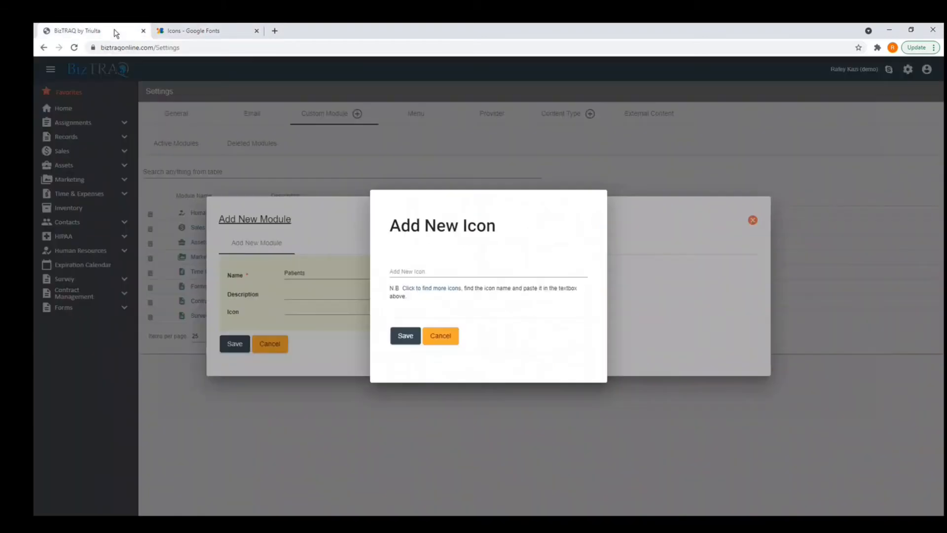
right_click(421, 276)
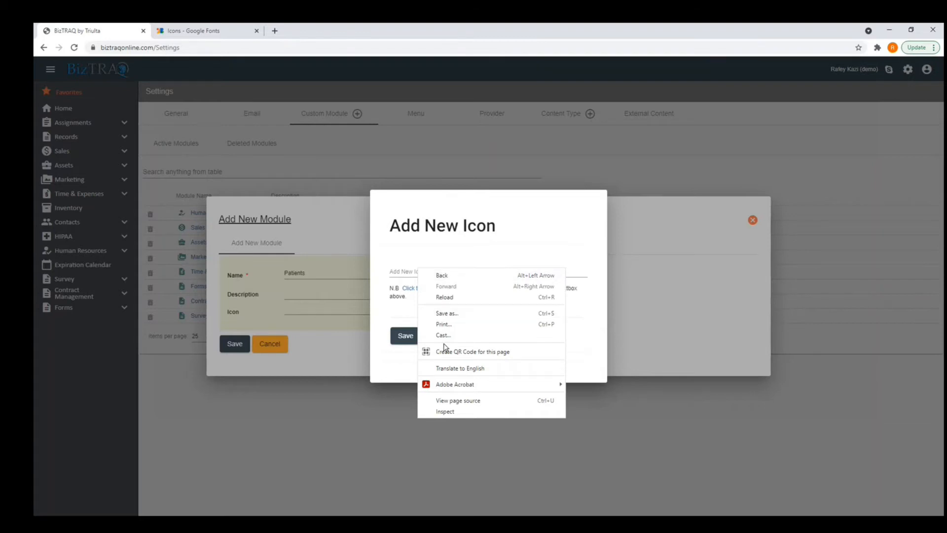
left_click(437, 271)
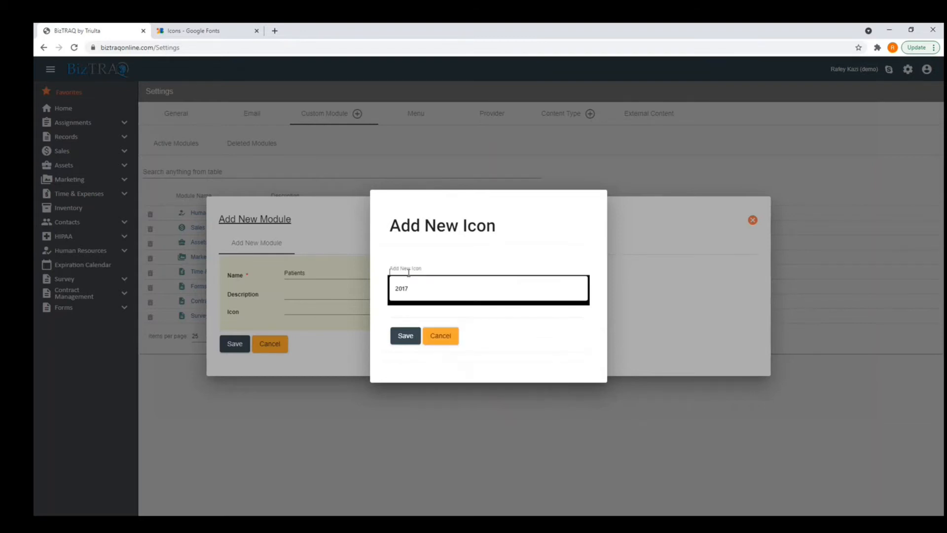
left_click(407, 287)
type("account_circle")
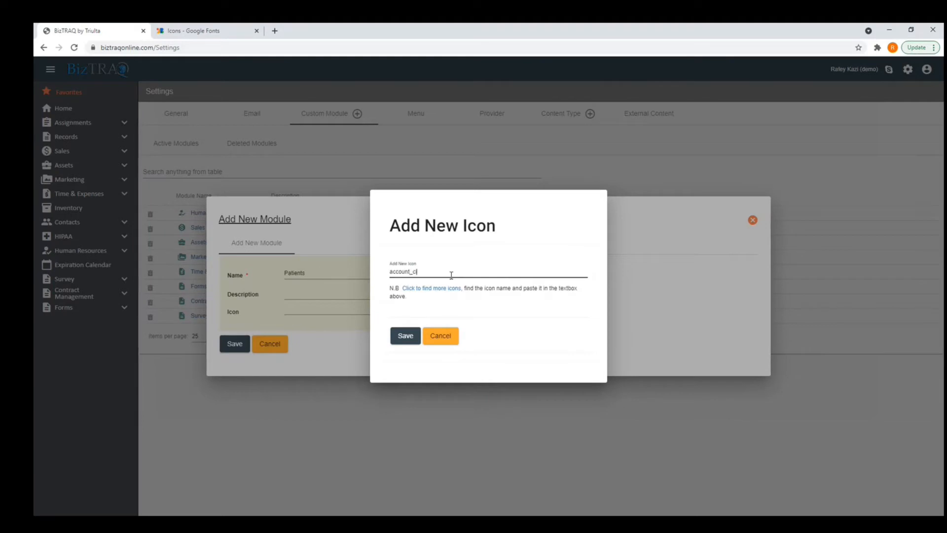
left_click(405, 336)
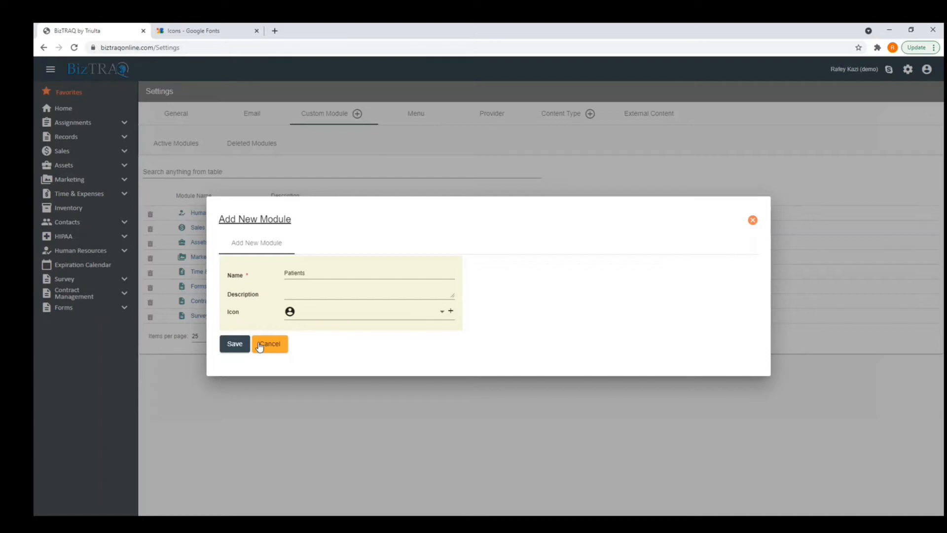
Save the new Patients module to reach its user access and permission settings.
left_click(242, 344)
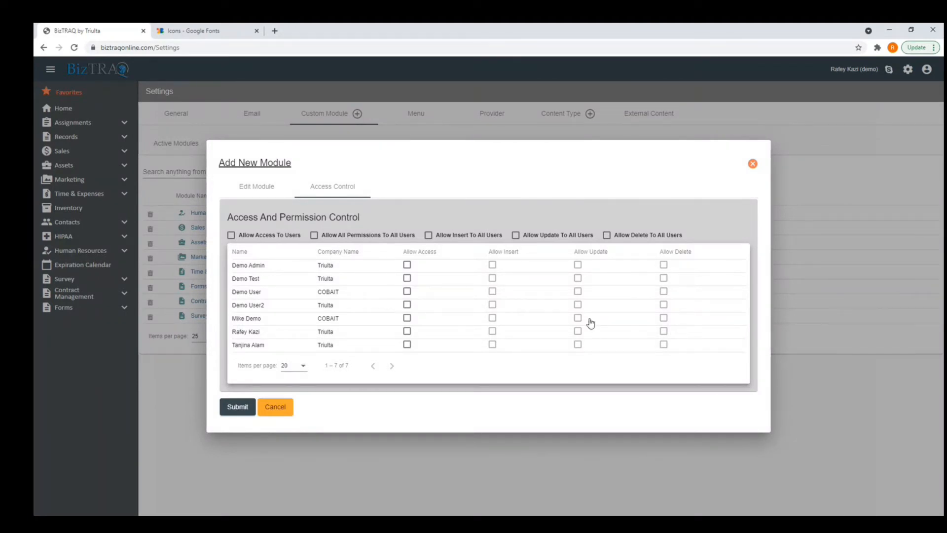
Grant all seven users access plus insert, update and delete permissions on Patients, then submit.
left_click(231, 235)
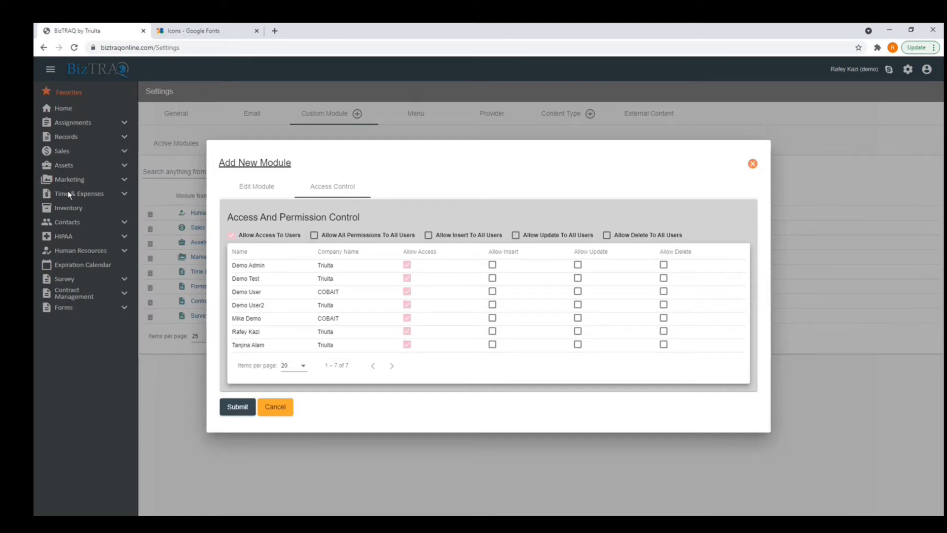
left_click(314, 235)
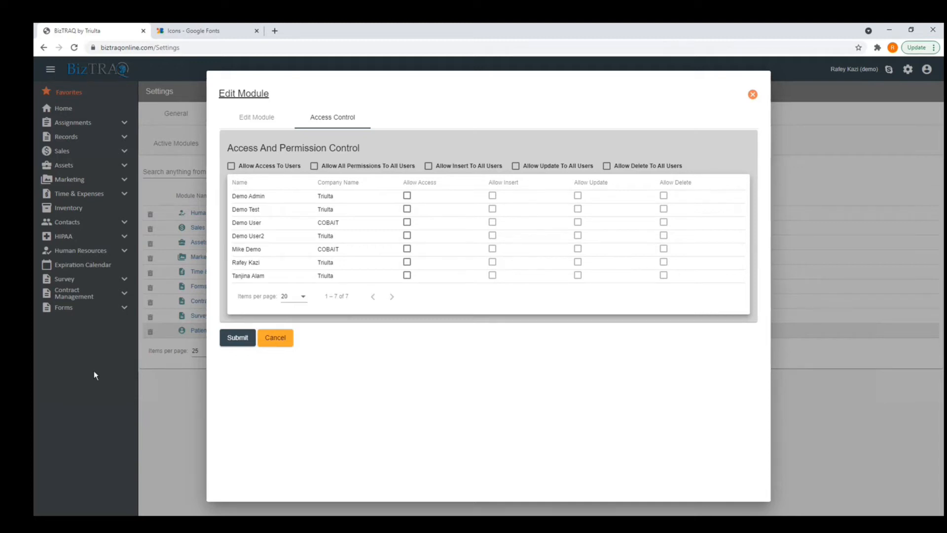
left_click(271, 166)
left_click(314, 166)
left_click(246, 336)
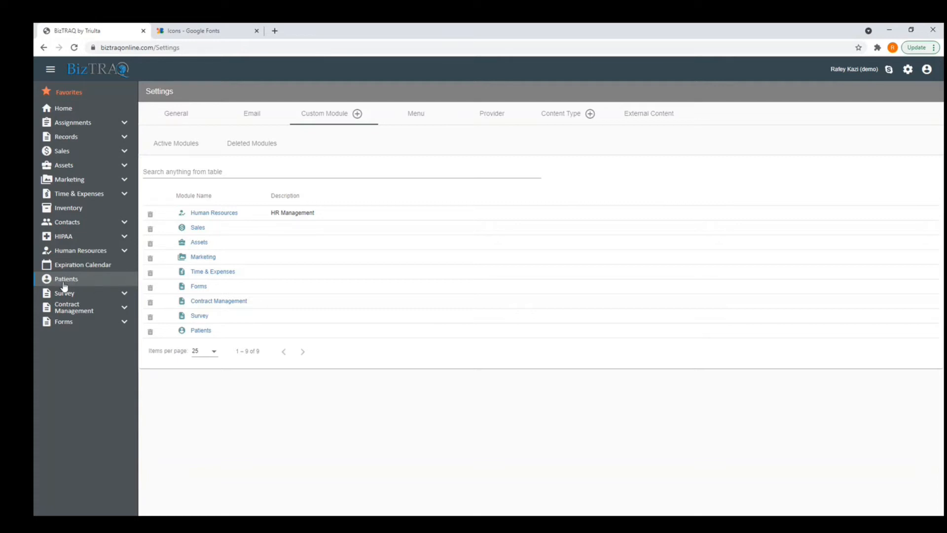
Add a child sub-module named 'All Patients' under Patients and save it.
right_click(68, 282)
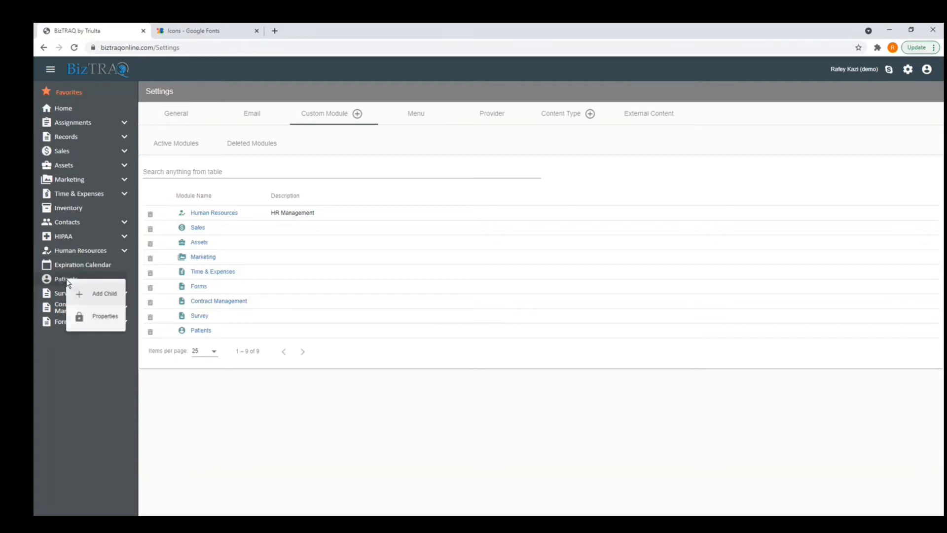
left_click(101, 295)
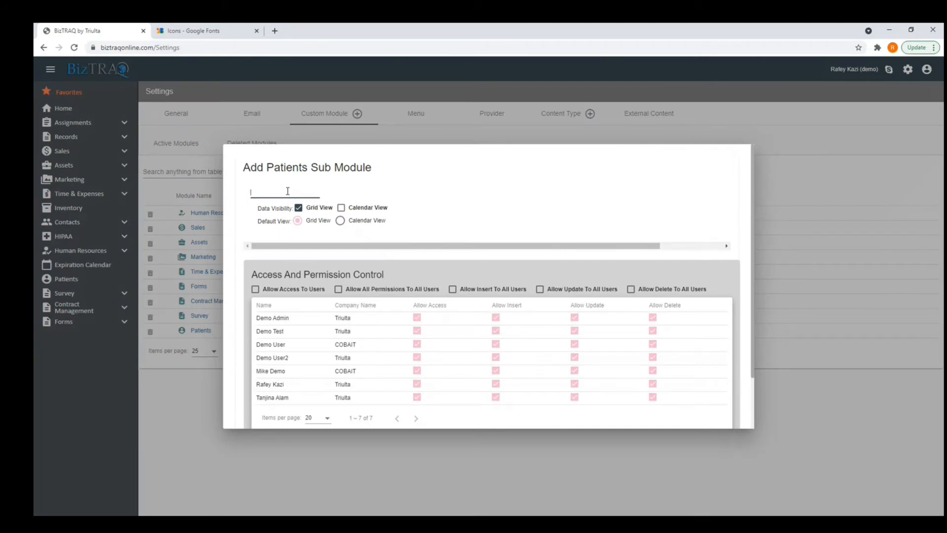
type("Alergies")
key("BackSpace")
key("BackSpace")
key("BackSpace")
key("BackSpace")
key("BackSpace")
key("BackSpace")
type("l Patinnts")
scroll(327, 313, "down", 1)
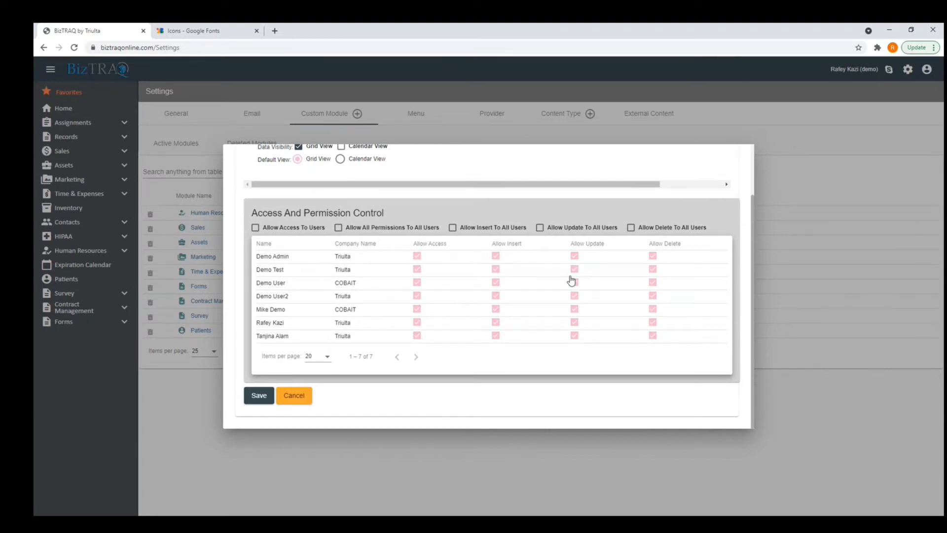
left_click(257, 396)
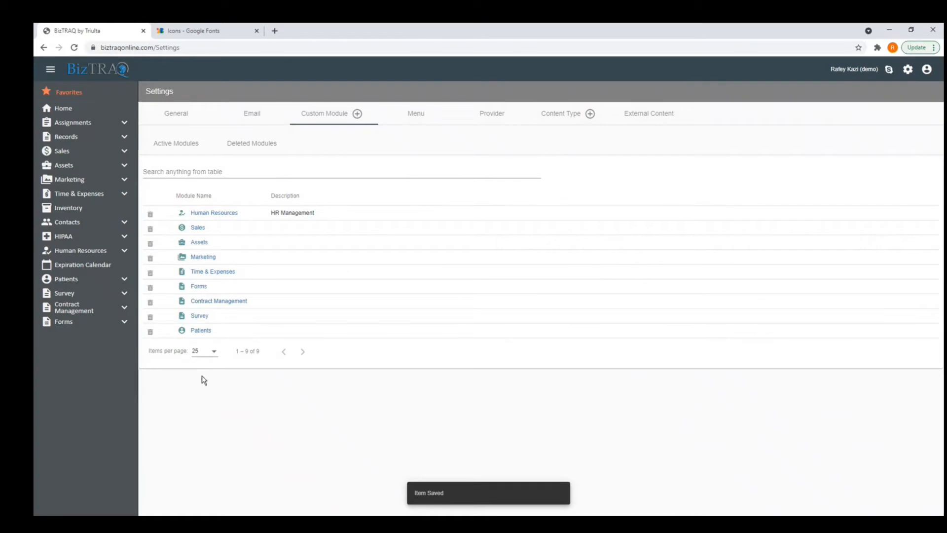
Open the All Patients records page, start and discard a new record, then open the gear menu.
left_click(74, 279)
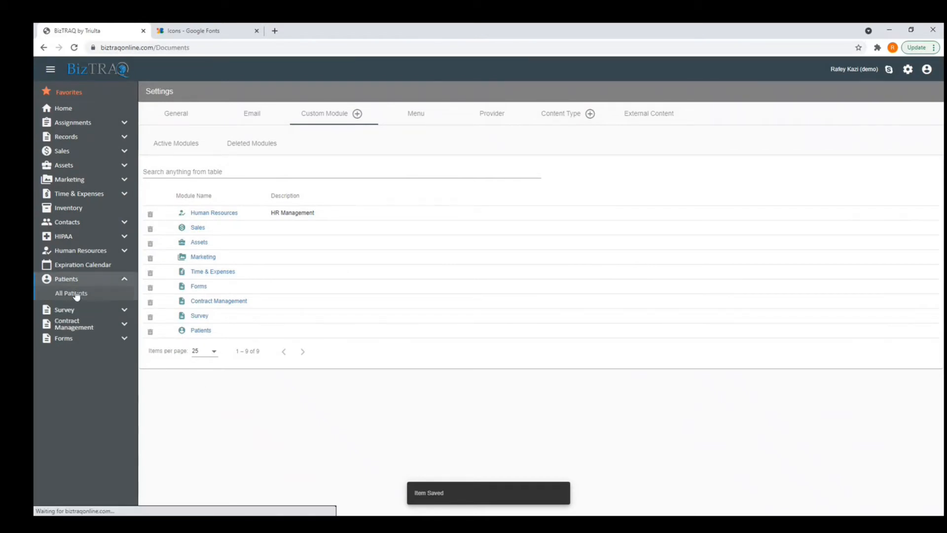
left_click(71, 293)
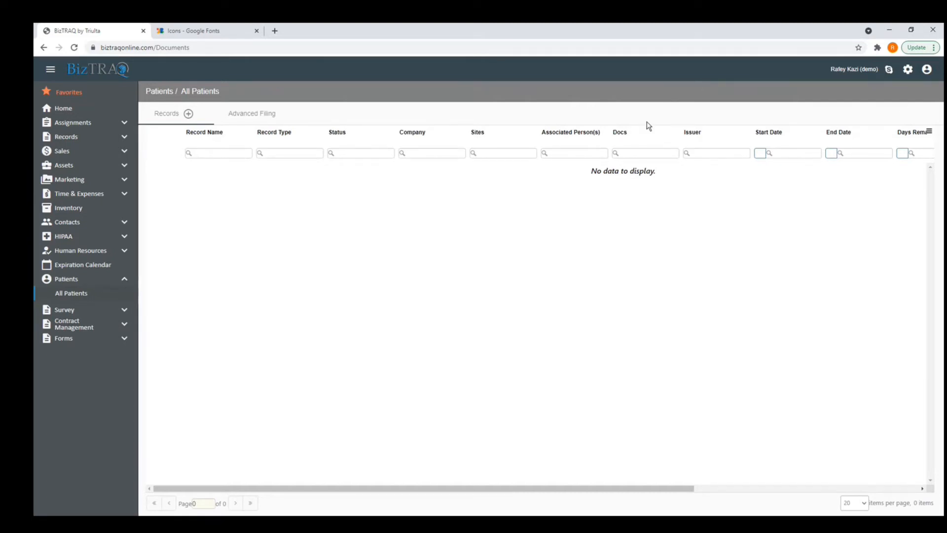
left_click(188, 115)
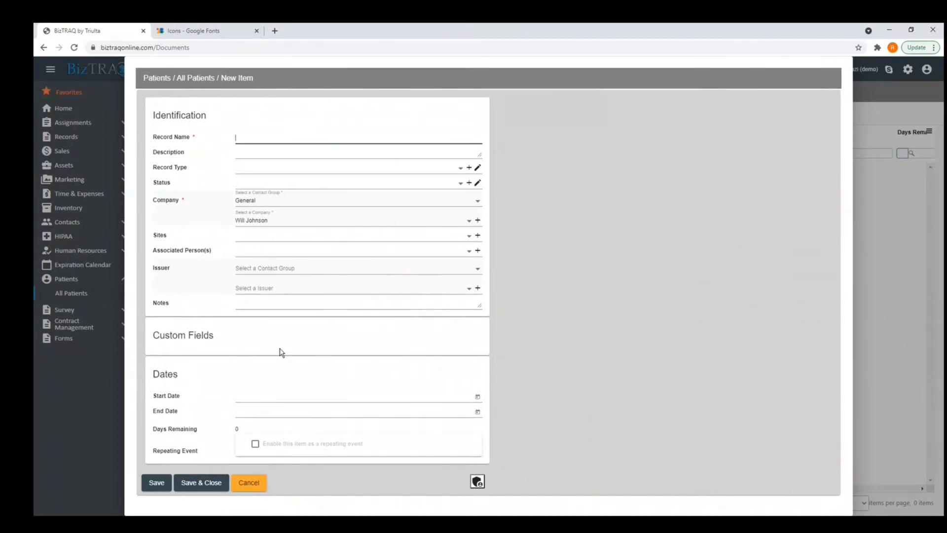
left_click(248, 479)
left_click(83, 285)
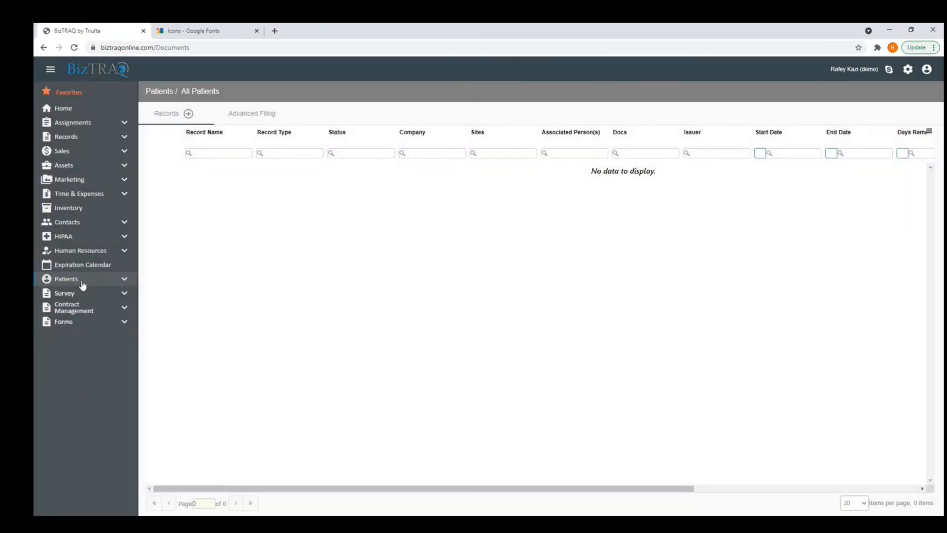
left_click(909, 69)
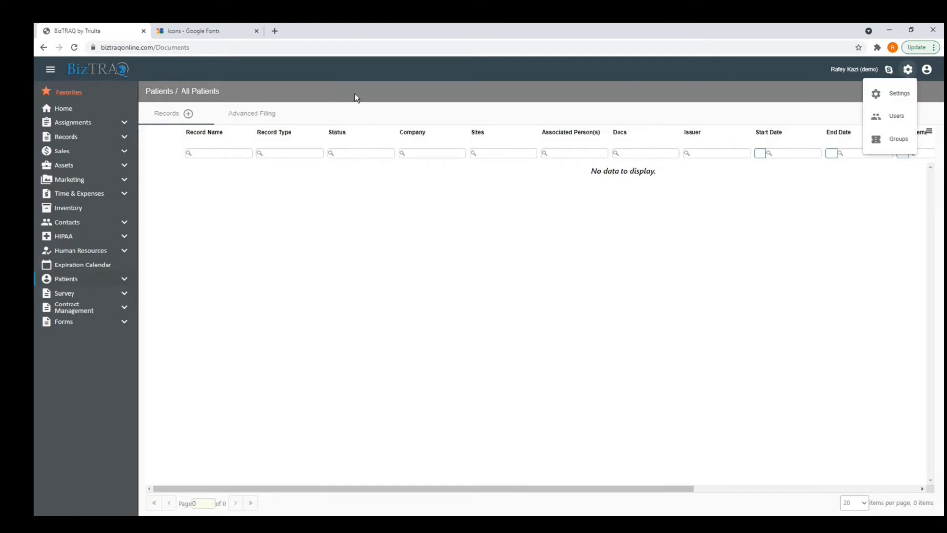
Browse the Settings page's Custom Module and Menu tabs, then reopen the All Patients records list.
left_click(888, 99)
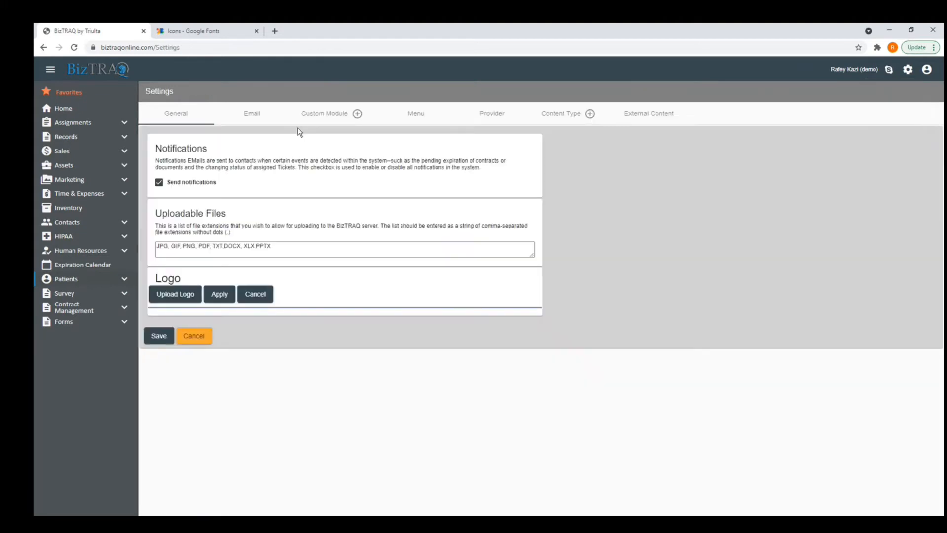
left_click_drag(320, 117, 325, 119)
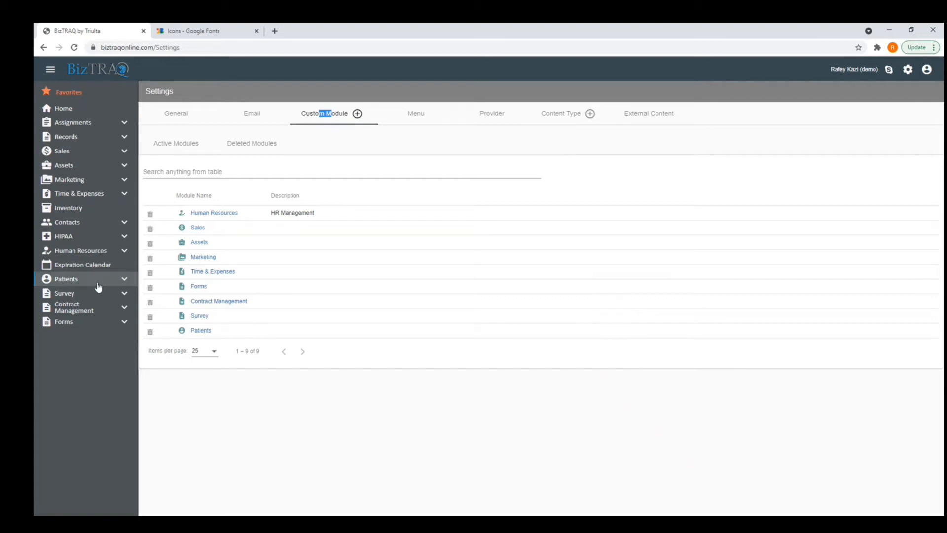
left_click(420, 117)
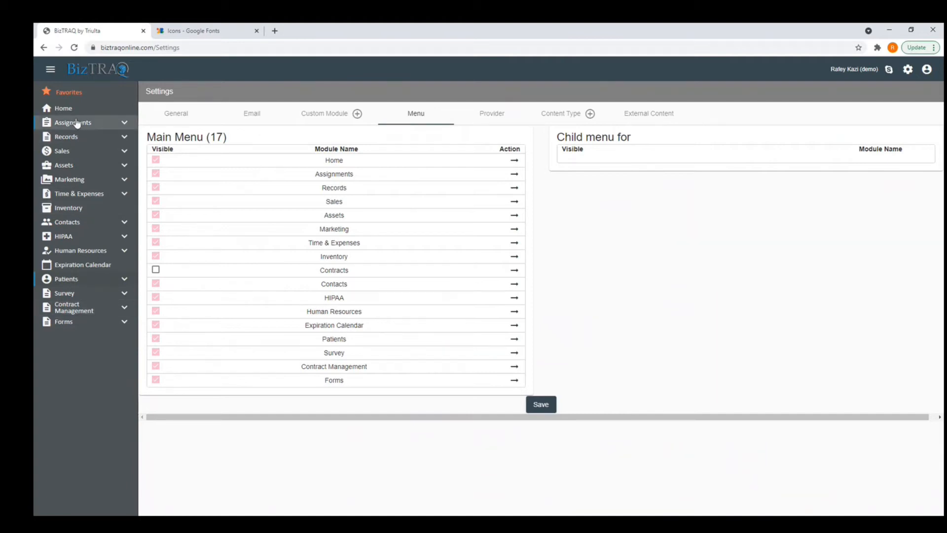
left_click(74, 279)
left_click(89, 296)
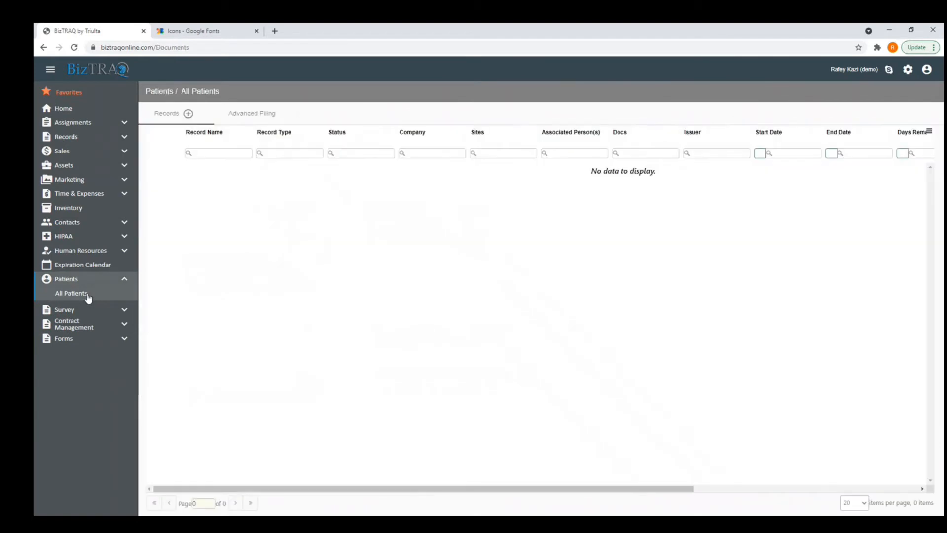
Open All Patients properties, toggle one user's access, cancel without saving, then open the gear menu.
right_click(88, 295)
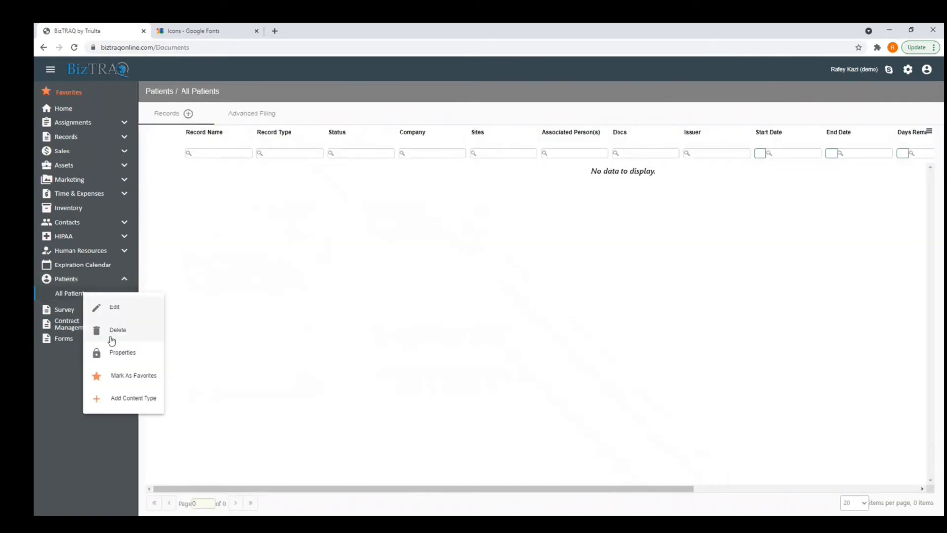
left_click(116, 353)
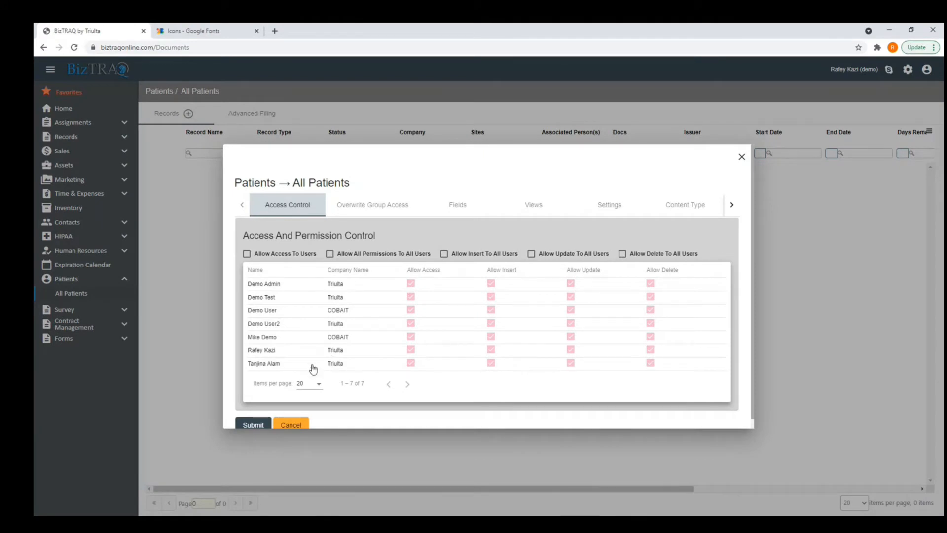
left_click(412, 350)
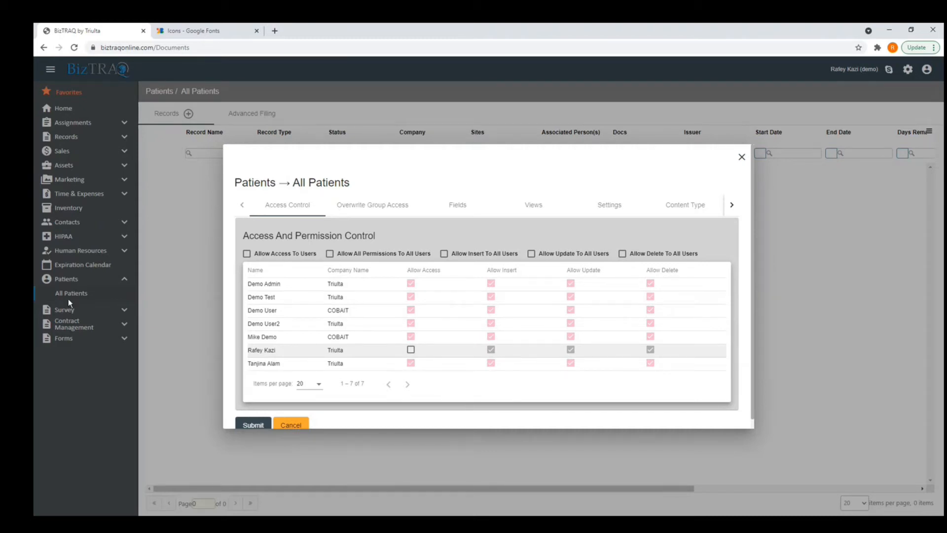
left_click(296, 427)
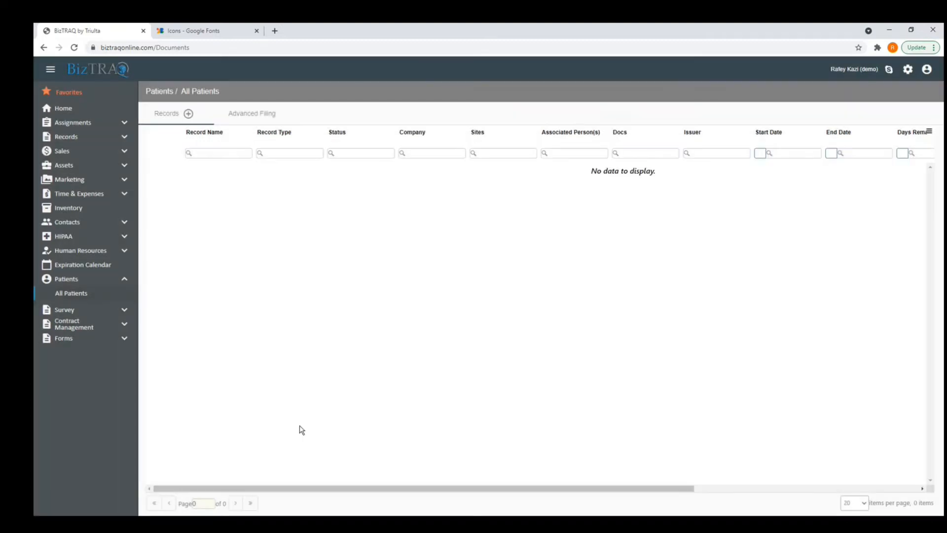
left_click(908, 69)
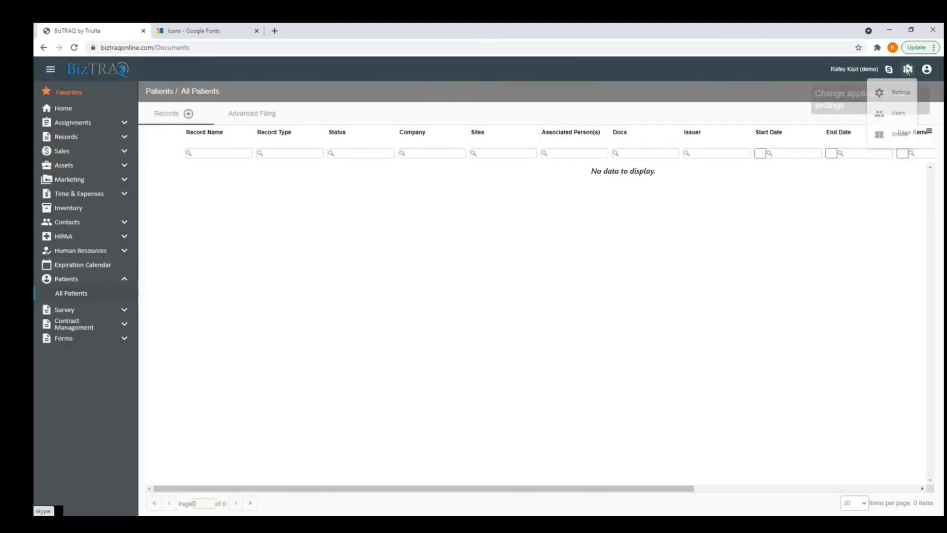
Open Settings and show the Menu tab listing the 17 main menu modules.
left_click(898, 95)
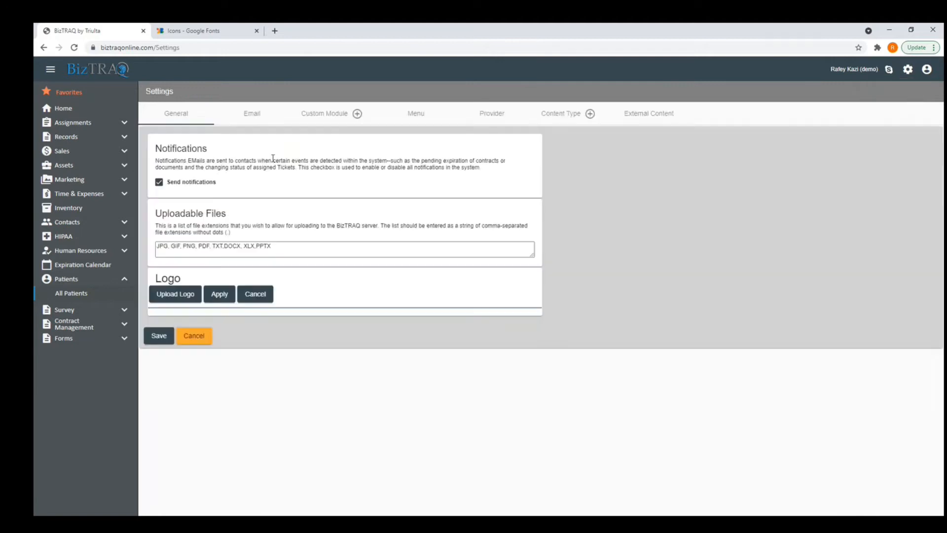
left_click(414, 116)
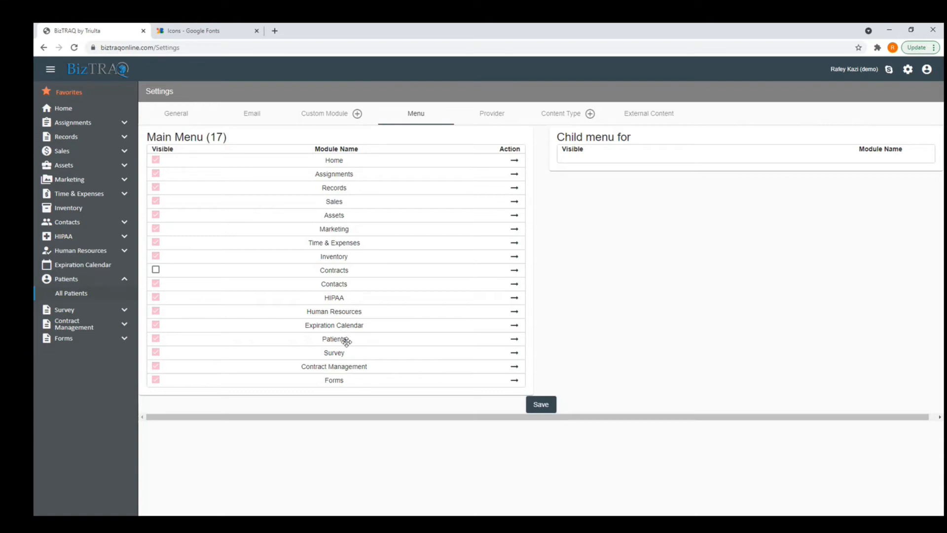
Drag Patients below Assignments, save the main menu order, and load Patients' child menu items.
left_click_drag(367, 339, 370, 194)
left_click(547, 408)
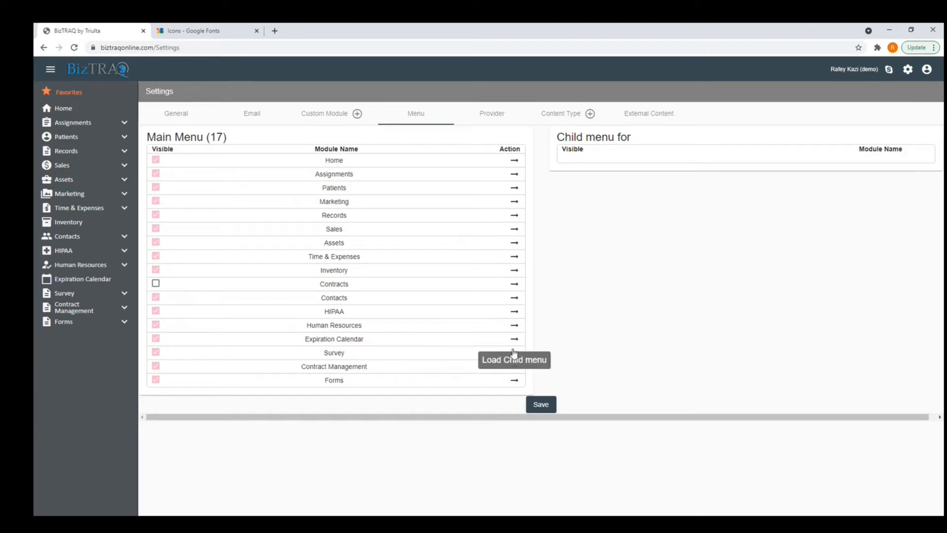
left_click(515, 188)
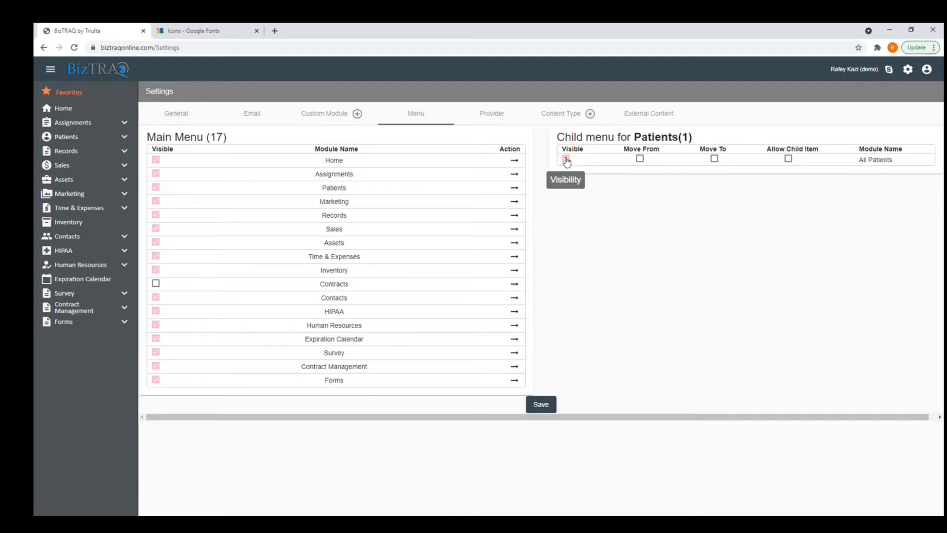
Load the Records child menu, drag Donor to the top, save, and check the sidebar order.
left_click(515, 216)
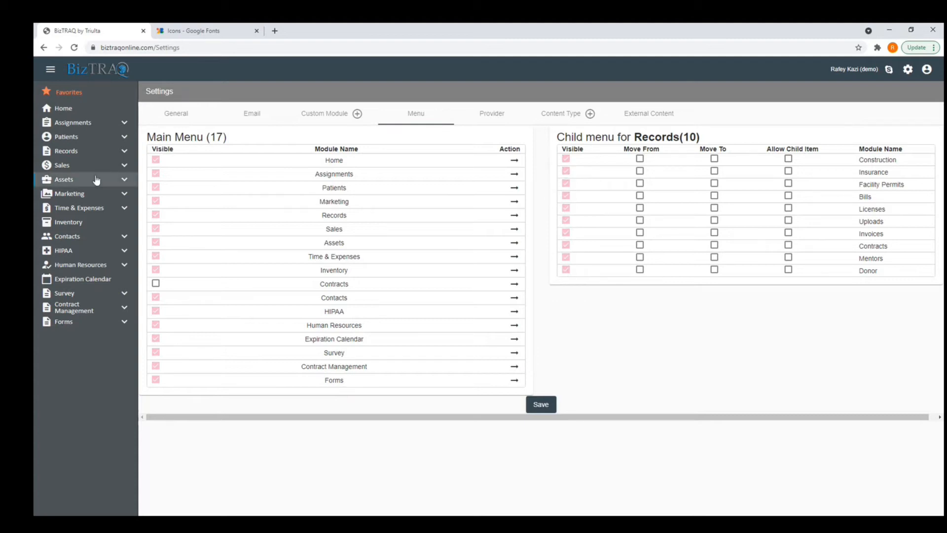
left_click(119, 152)
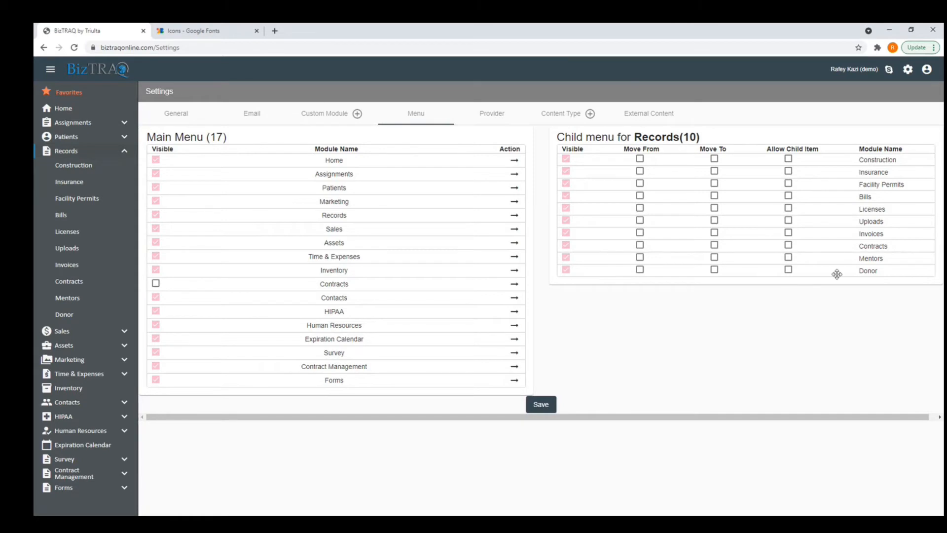
left_click_drag(847, 273, 817, 159)
left_click(543, 405)
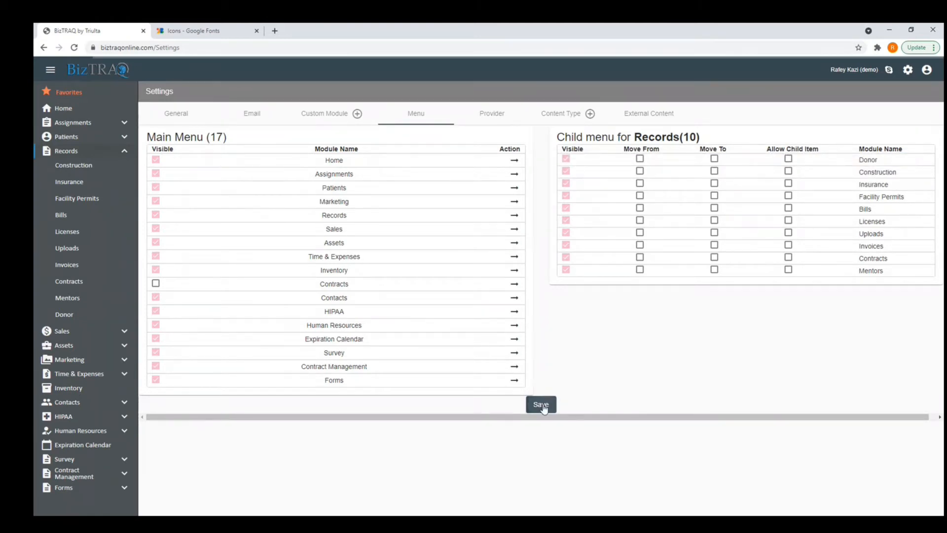
left_click(79, 165)
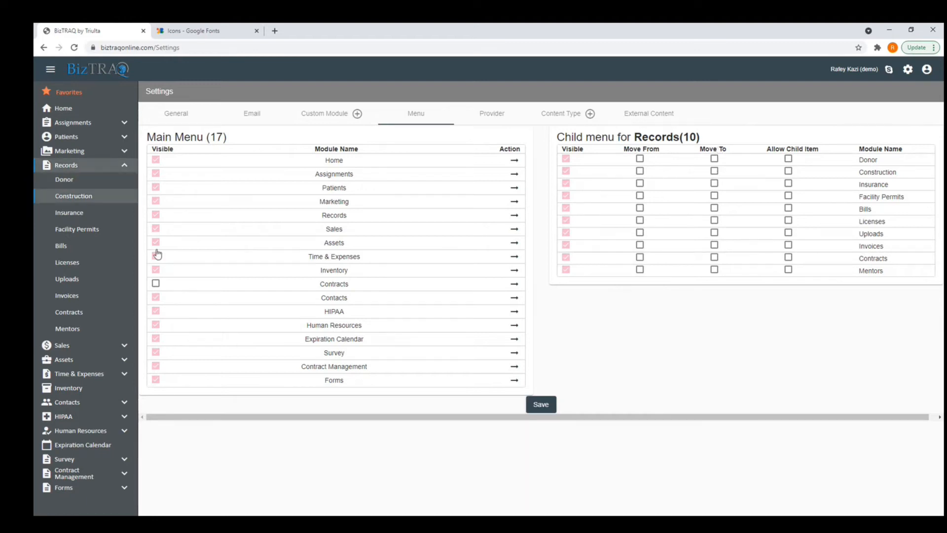
Tick Move From and Move To for Donor and Construction, save, then open the Donor records list.
left_click(640, 159)
left_click(714, 159)
left_click(641, 172)
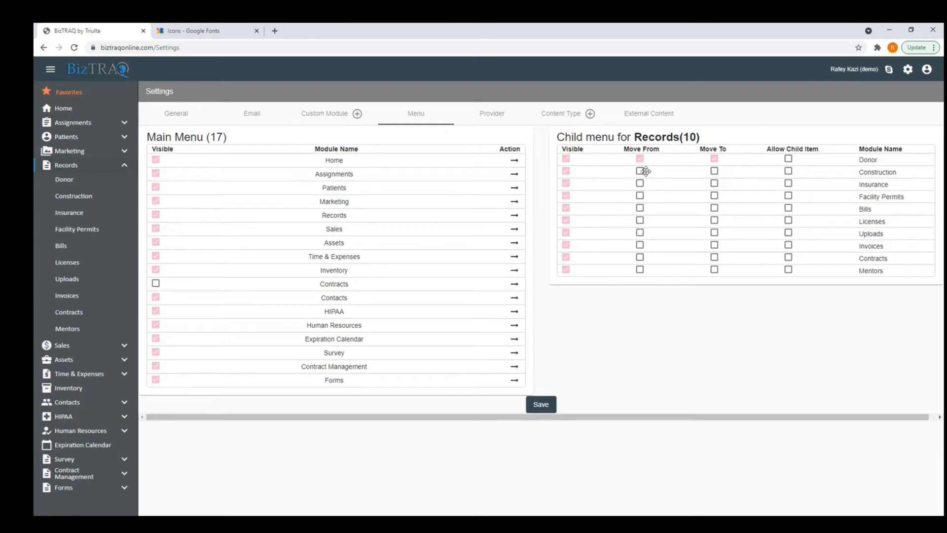
left_click(715, 173)
left_click(543, 404)
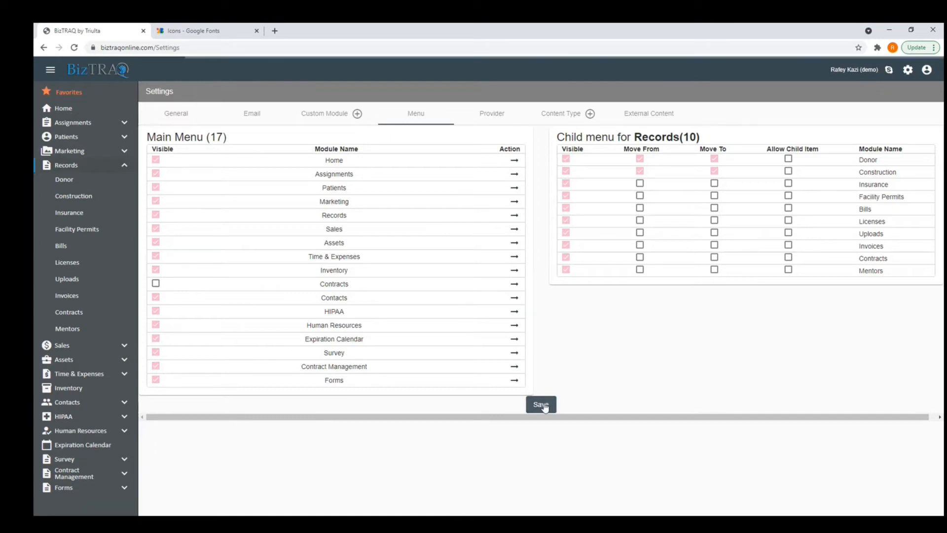
left_click(76, 165)
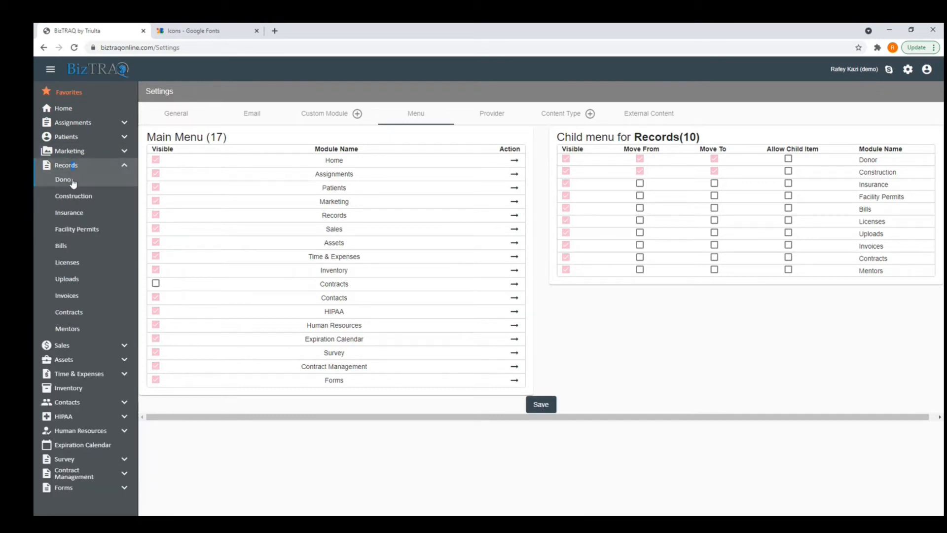
left_click(63, 180)
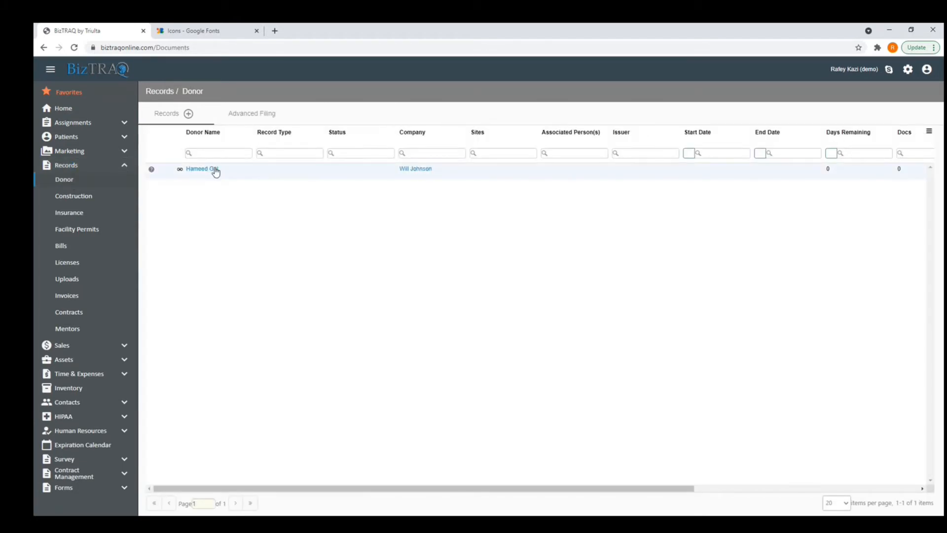
Glance at the Construction list, then return to Donor and view the donor record's actions.
left_click(94, 197)
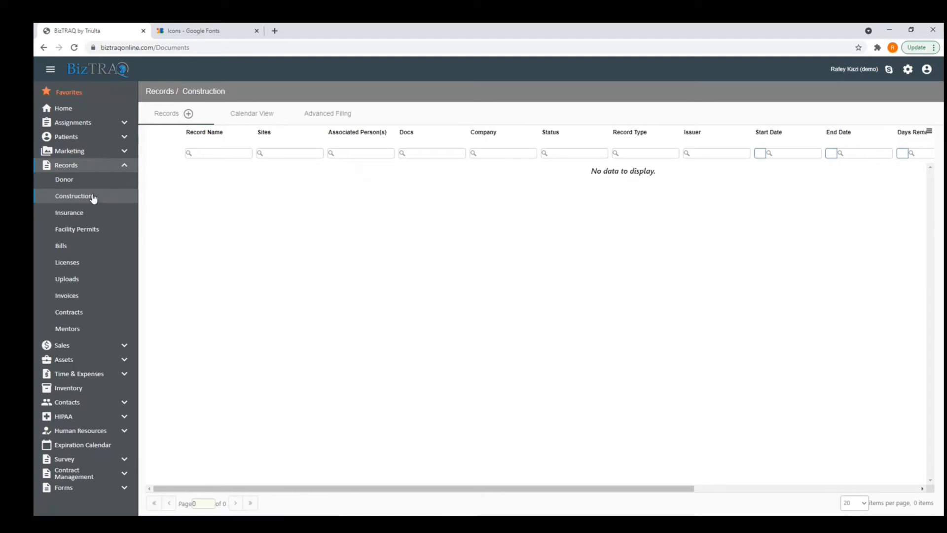
left_click(78, 183)
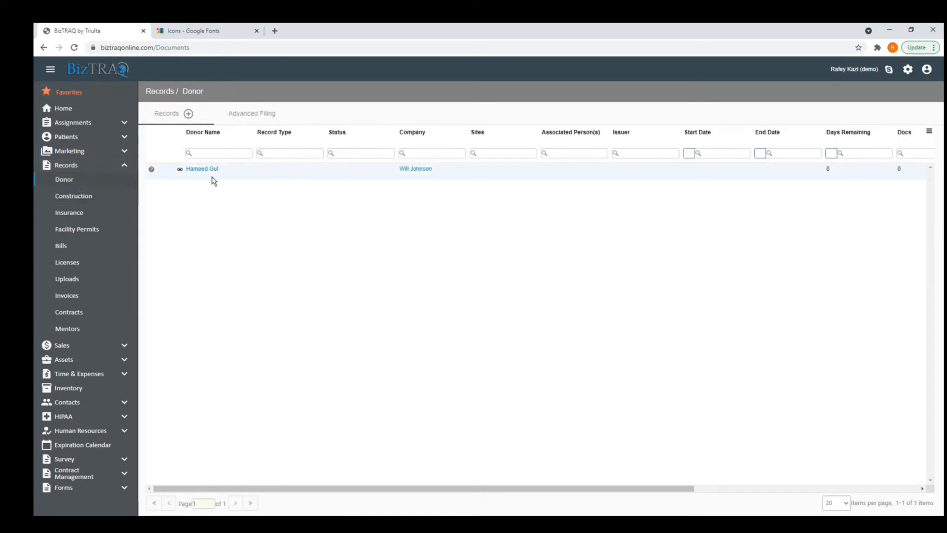
right_click(208, 171)
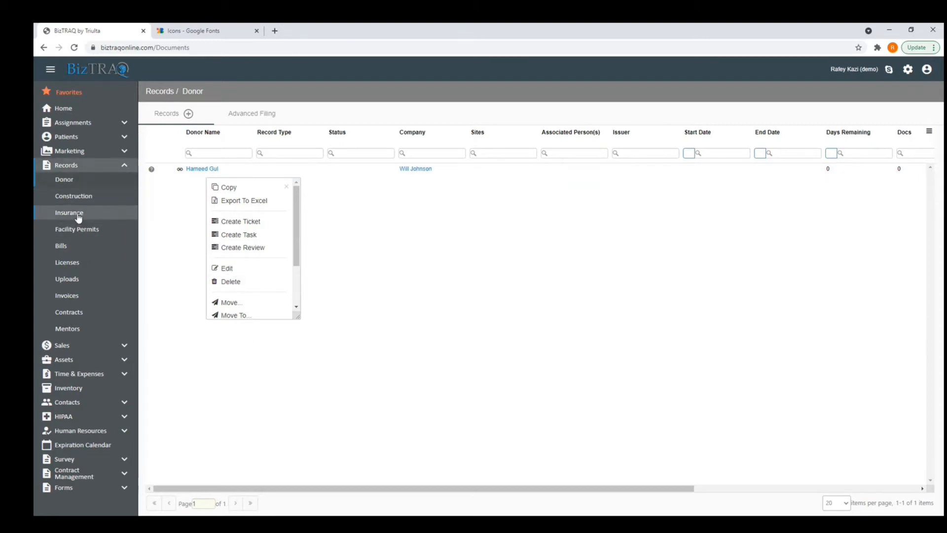
left_click(158, 230)
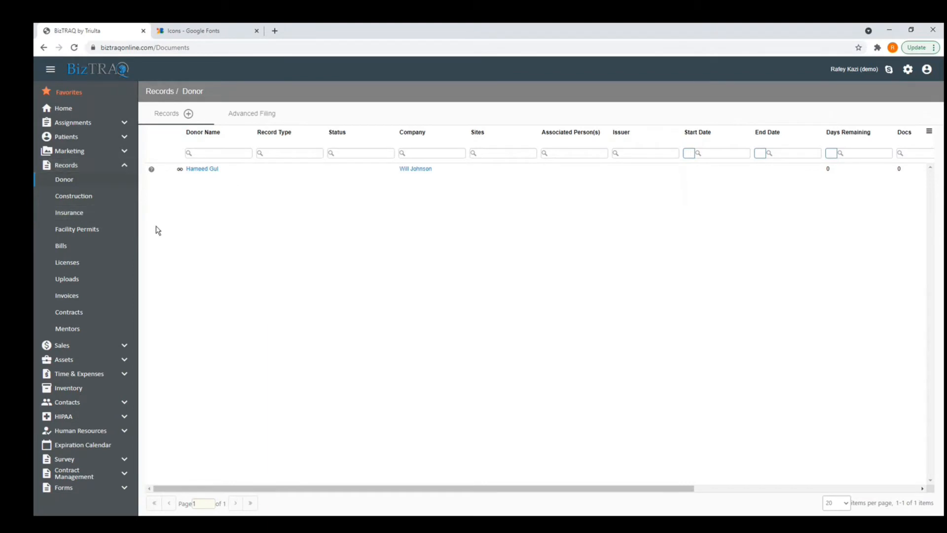
Browse the Insurance and Facility Permits lists, including Headquarters CO's actions, then reopen Donor.
right_click(82, 213)
left_click(221, 231)
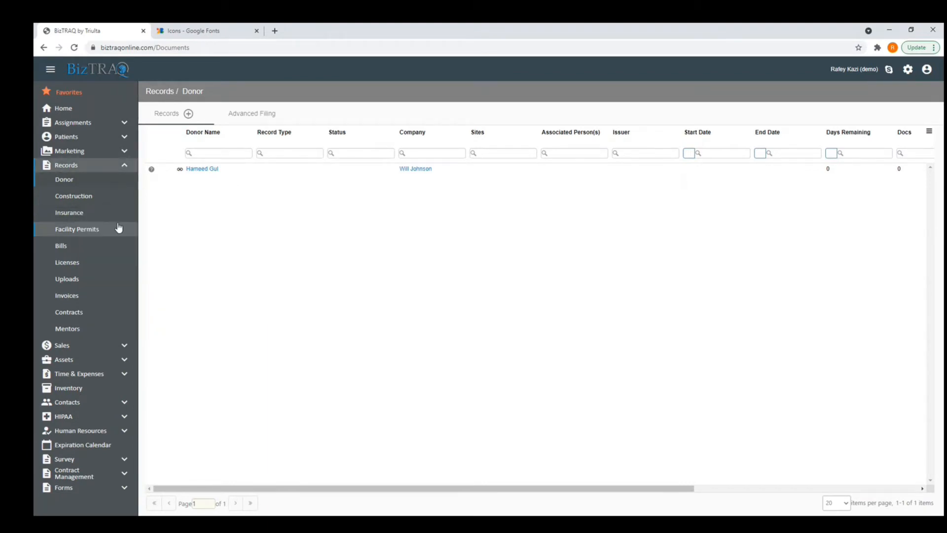
left_click(99, 212)
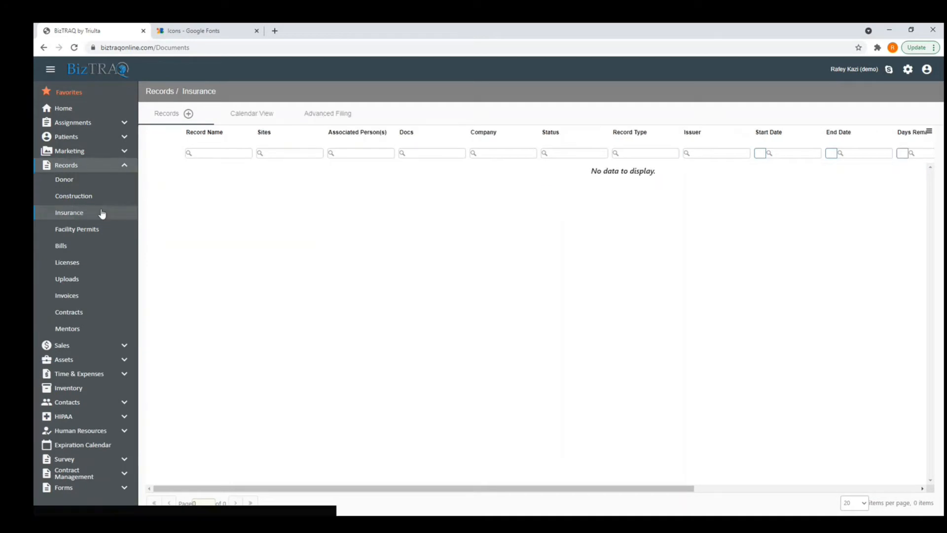
left_click(97, 230)
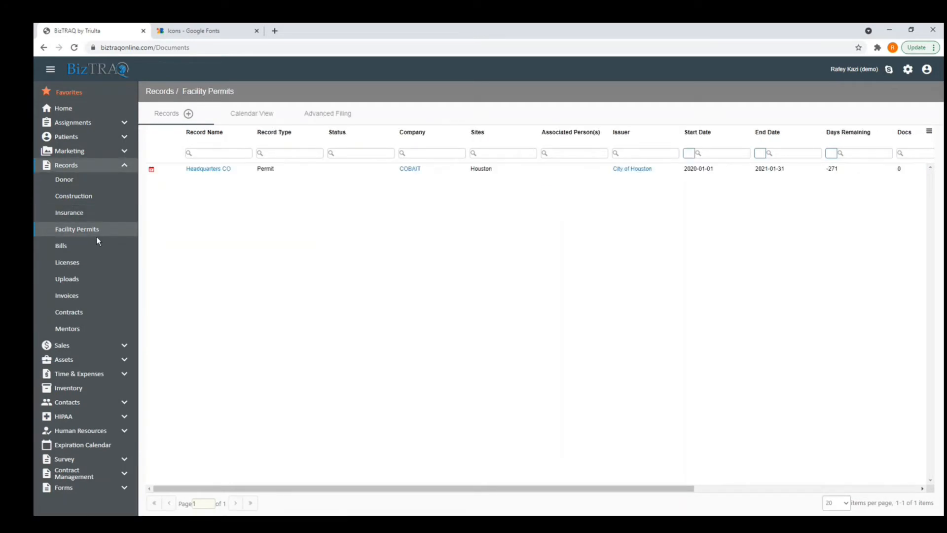
right_click(220, 168)
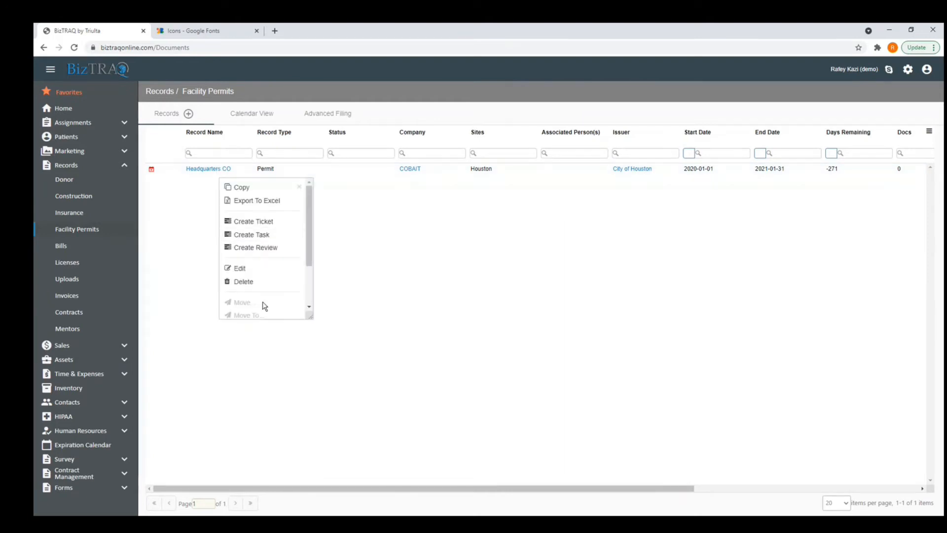
scroll(254, 309, "down", 3)
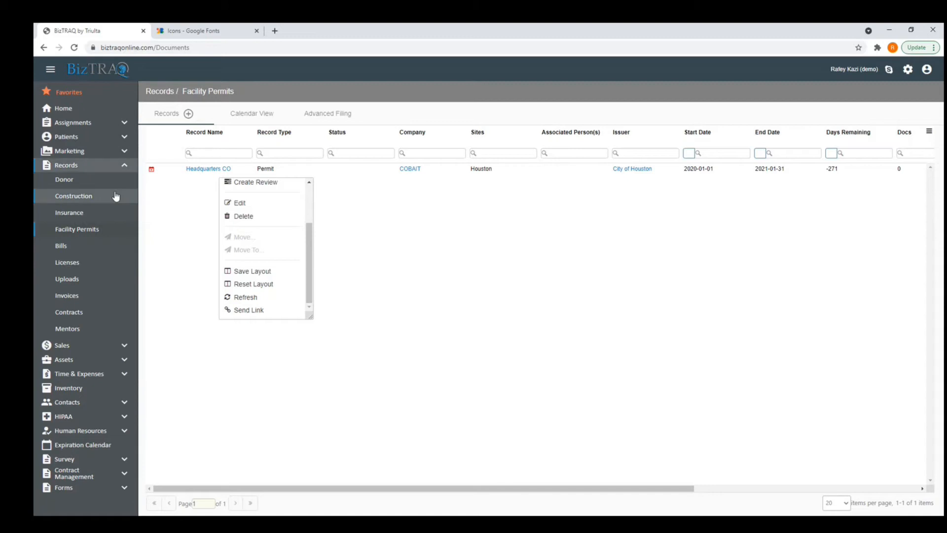
left_click(95, 182)
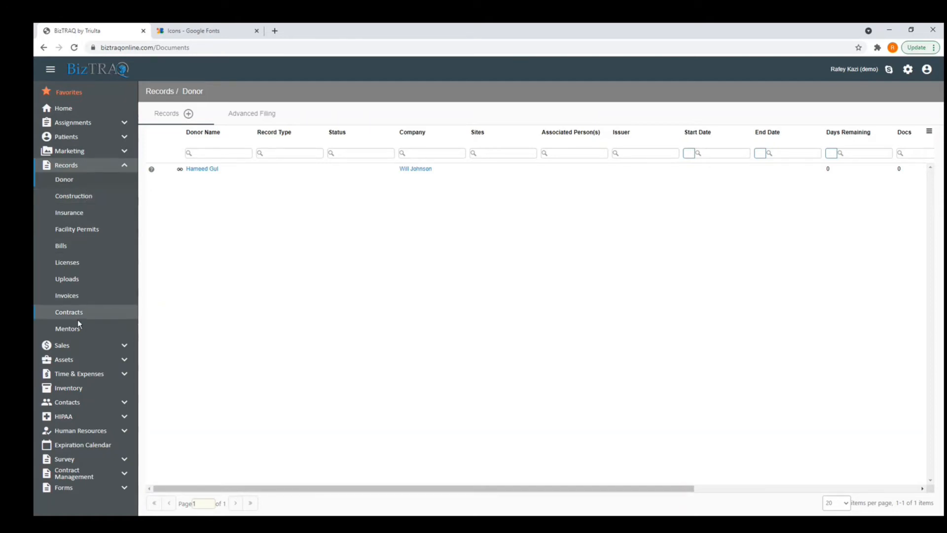
Move the donor record from Donor into Records > Construction and open the Construction list.
right_click(209, 171)
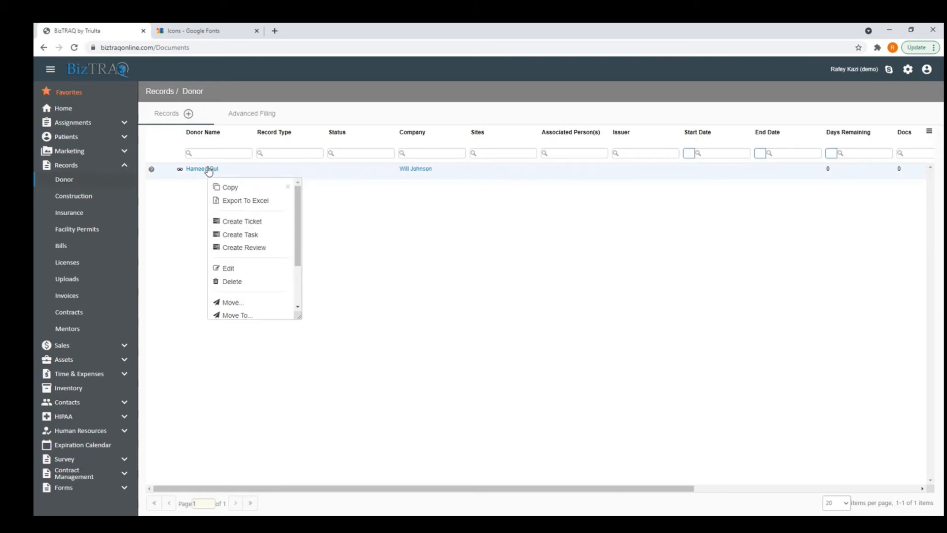
left_click(239, 306)
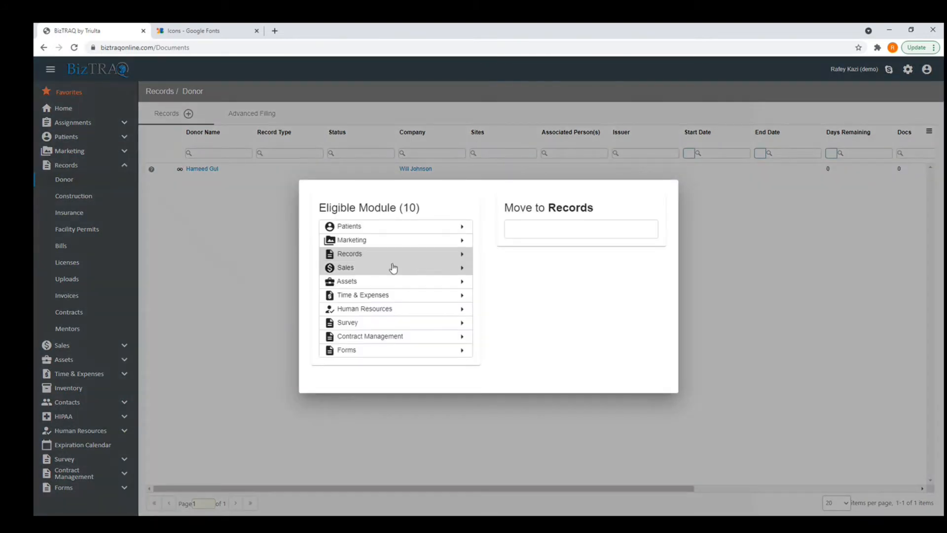
left_click(442, 256)
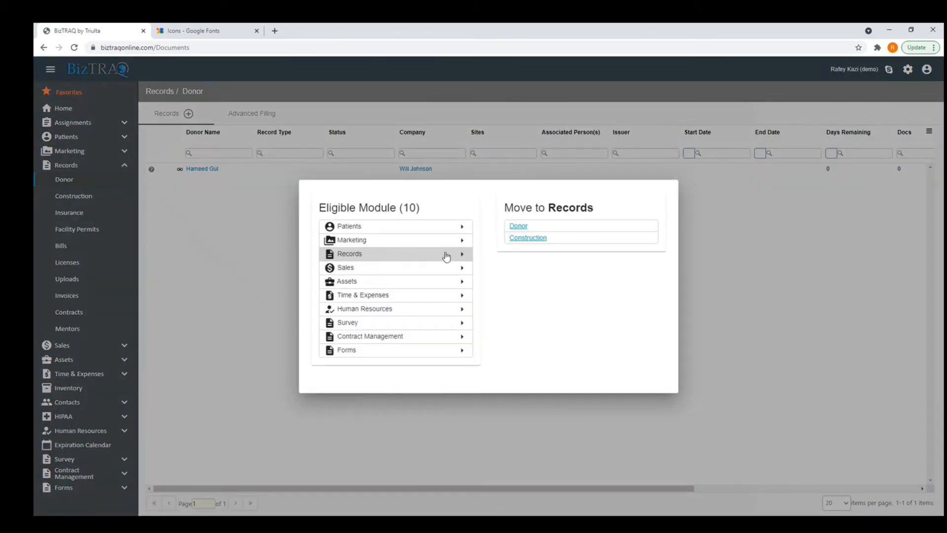
left_click(525, 239)
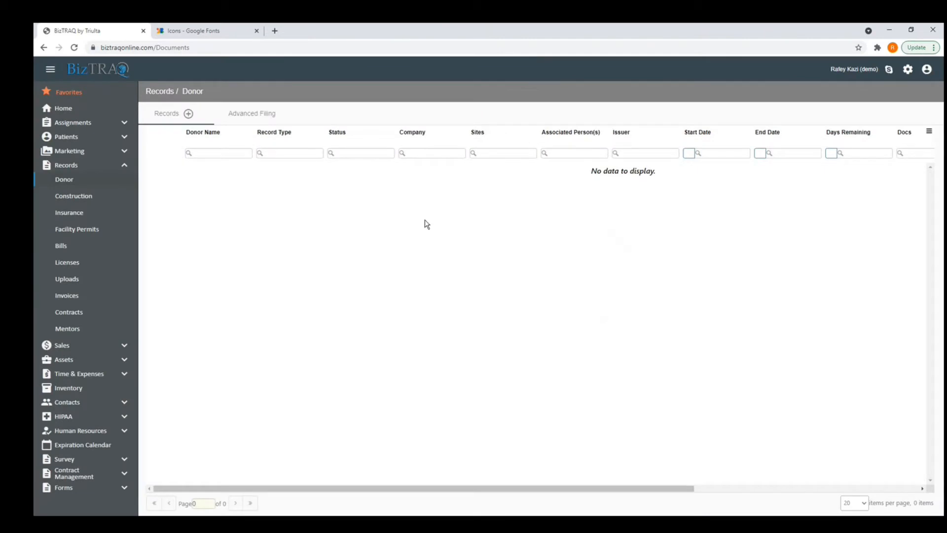
left_click(88, 195)
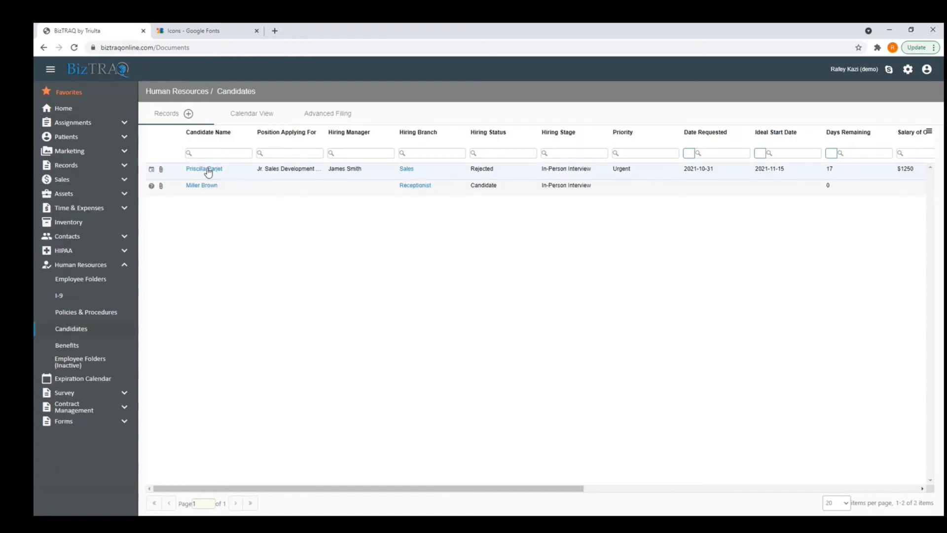
Check the candidate record's actions, then go to the Settings page's Menu tab.
right_click(208, 172)
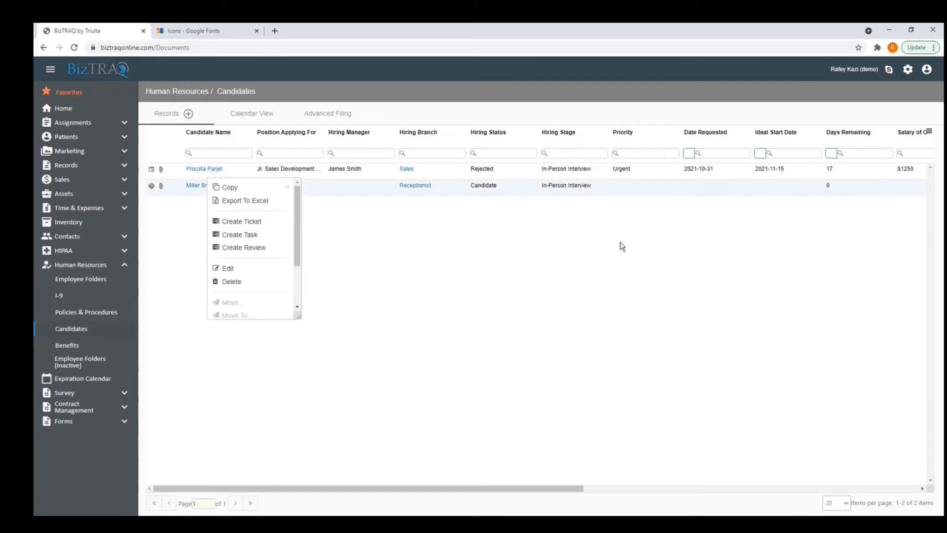
left_click(564, 247)
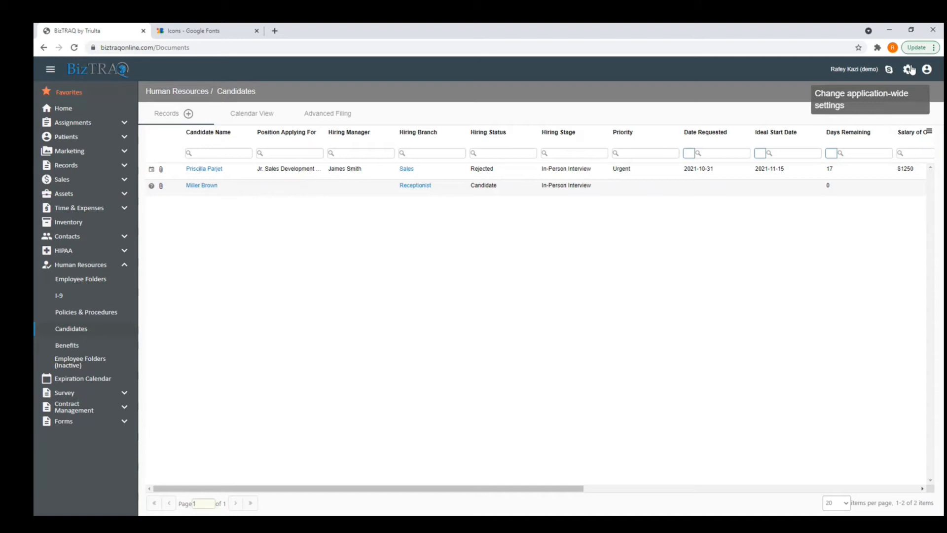
left_click(908, 70)
left_click(899, 95)
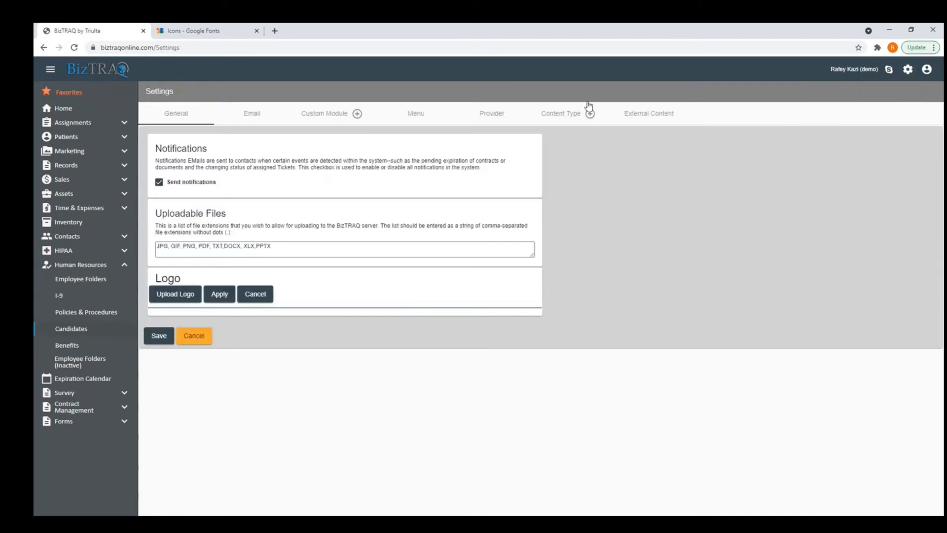
left_click(419, 118)
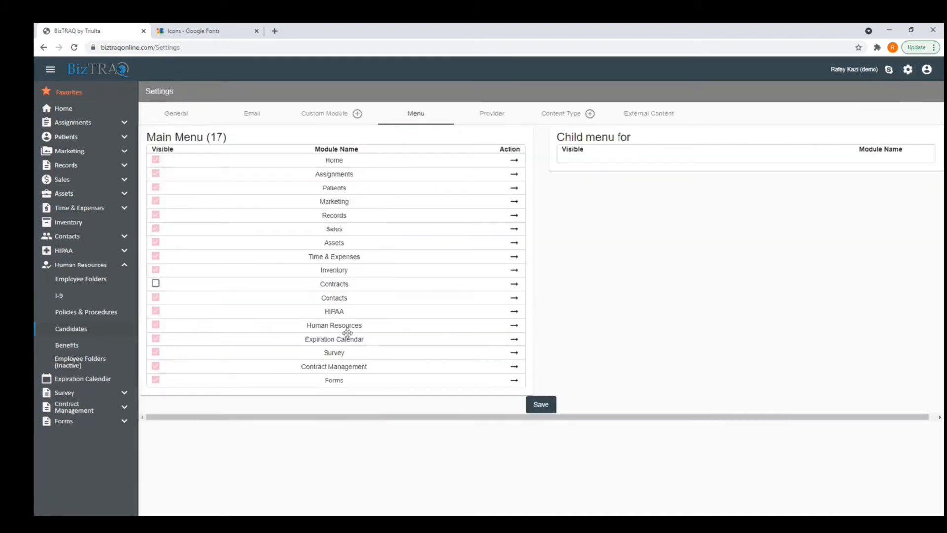
Allow Move From/To for Candidates, Employee Folders and Employee Folders (Inactive), save, and reopen Candidates.
left_click(514, 327)
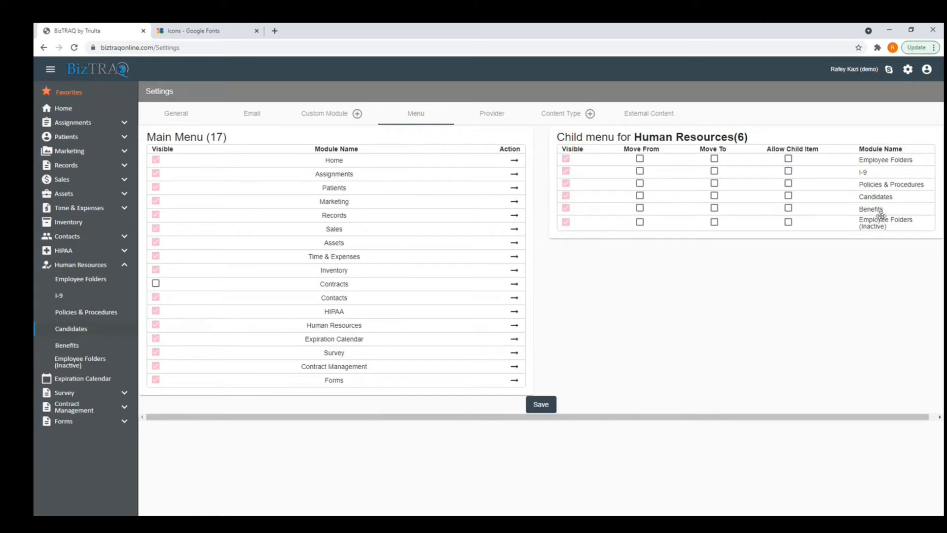
left_click(640, 196)
left_click(716, 197)
left_click(640, 159)
left_click(714, 159)
left_click(640, 222)
left_click(717, 222)
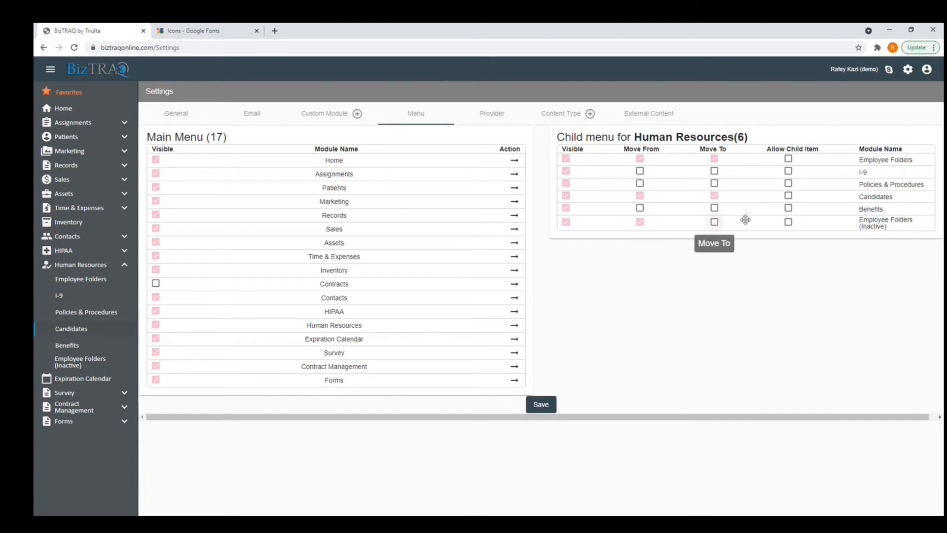
left_click(544, 405)
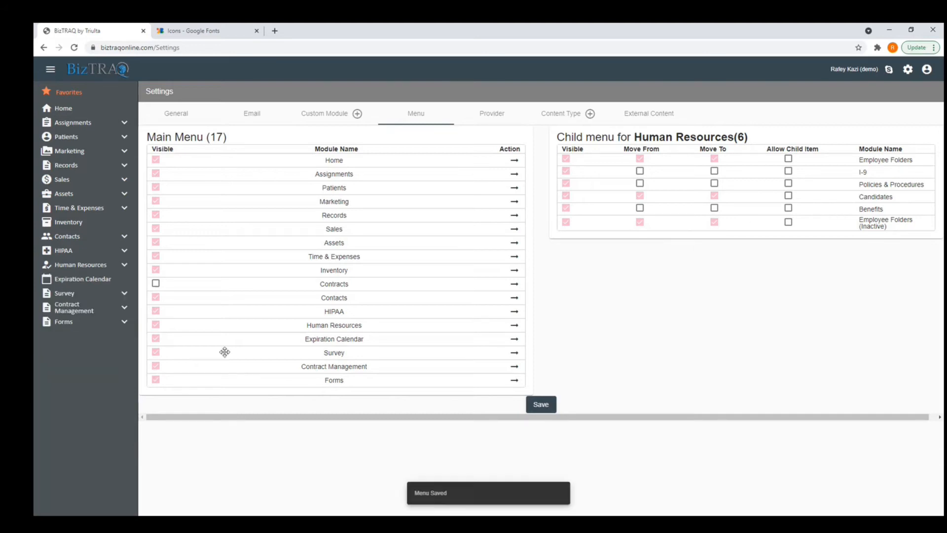
left_click(124, 266)
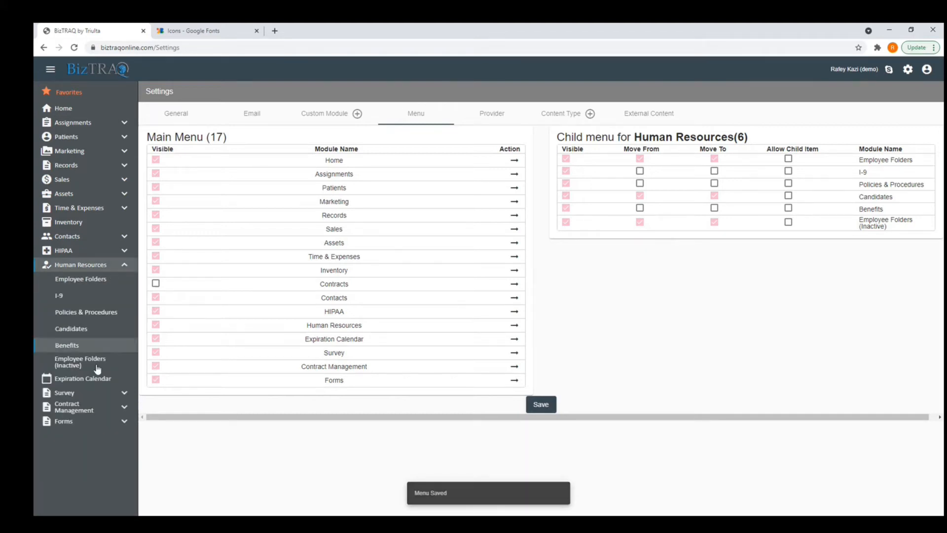
left_click(97, 334)
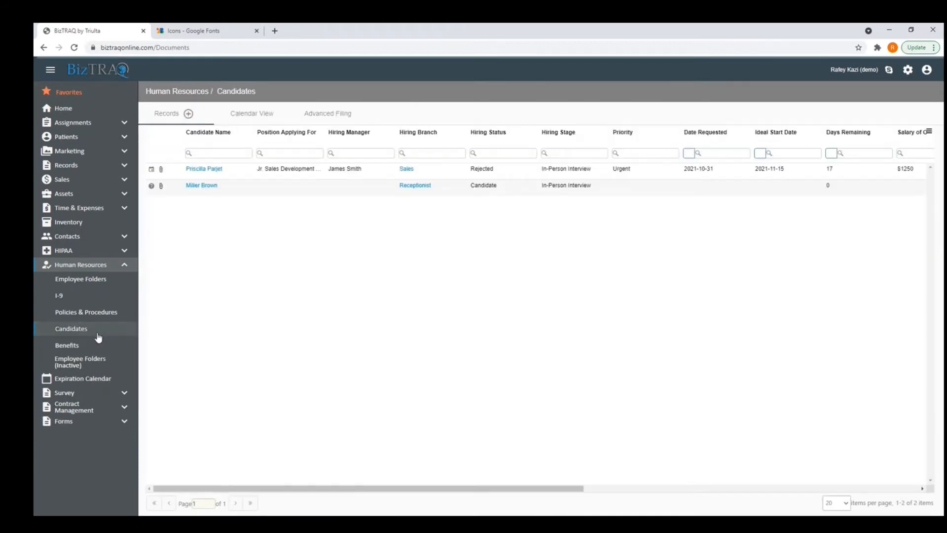
Try moving the candidate record, viewing the Human Resources destinations.
right_click(221, 173)
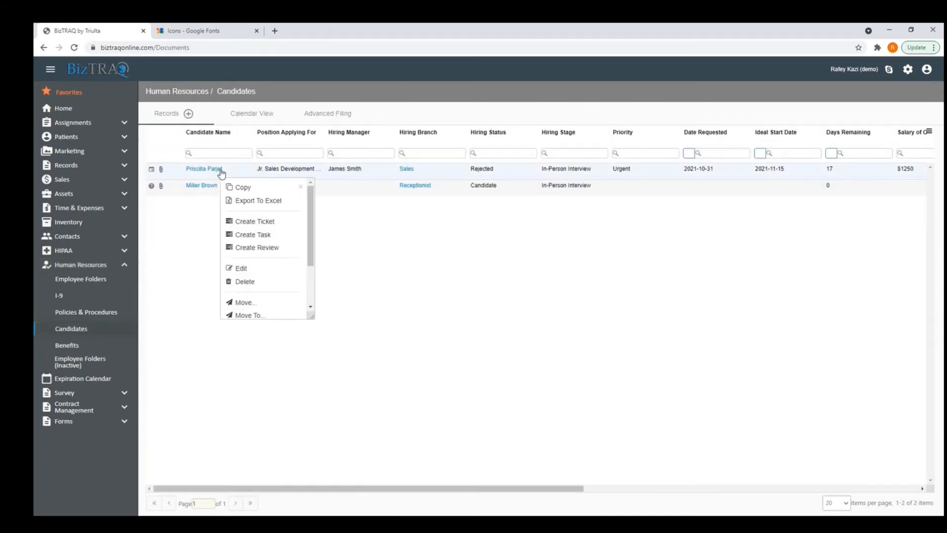
left_click(241, 303)
left_click(450, 310)
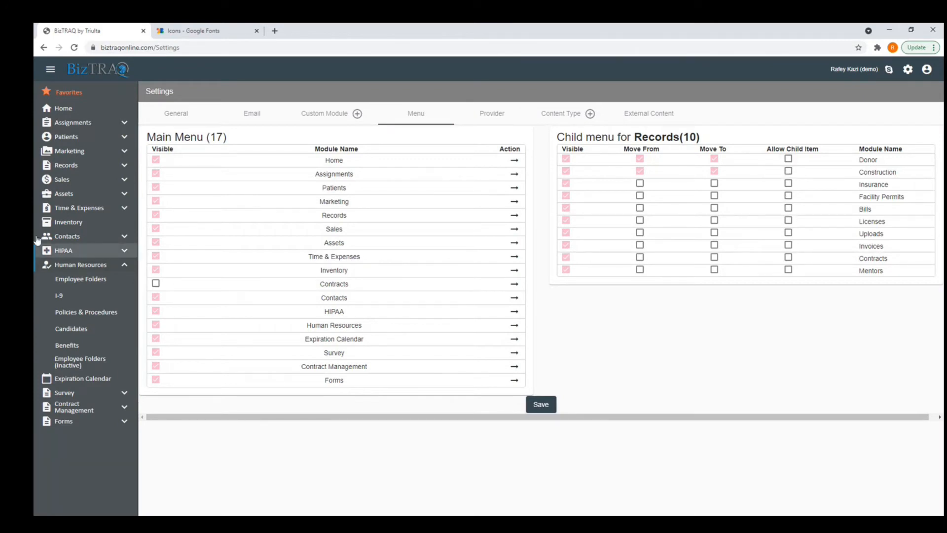
Open the moved donor record under Records > Construction and check its Tickets + options.
left_click(71, 168)
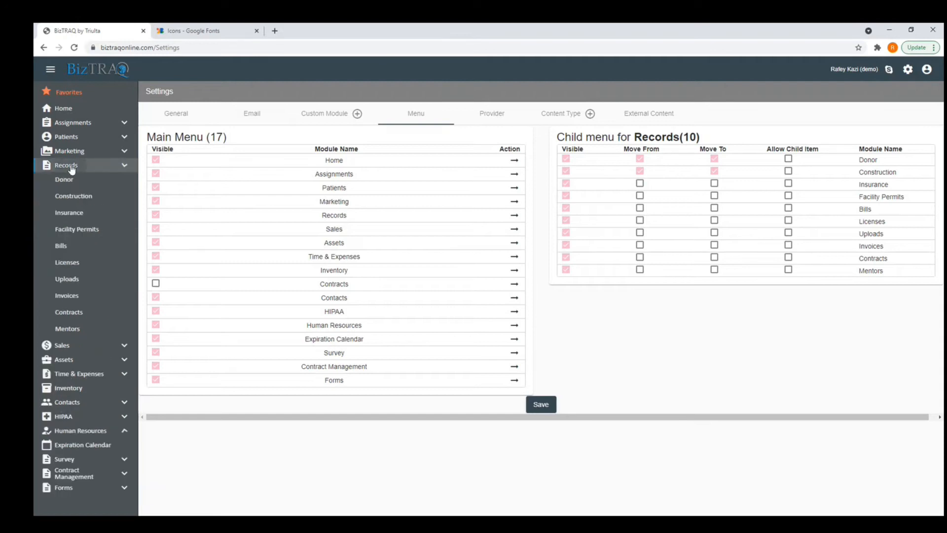
left_click(68, 180)
left_click(73, 195)
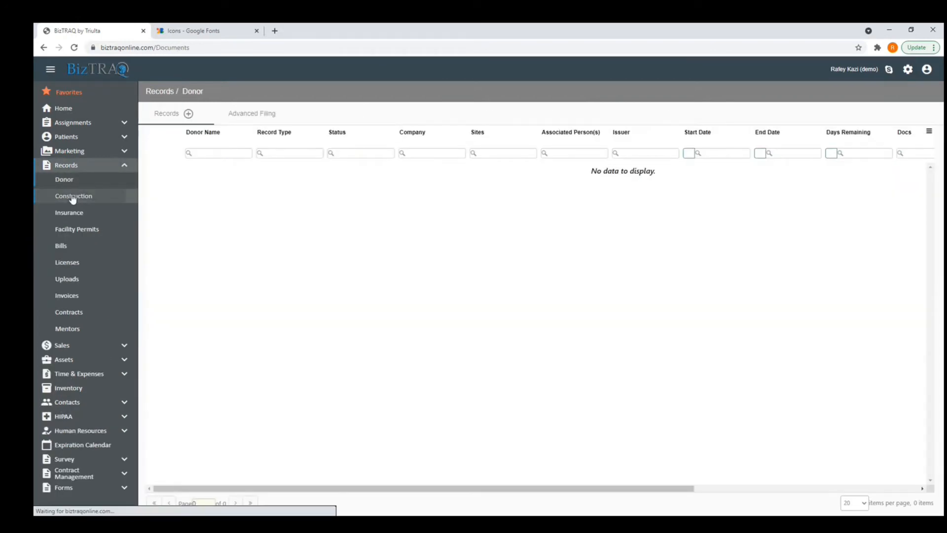
left_click(197, 171)
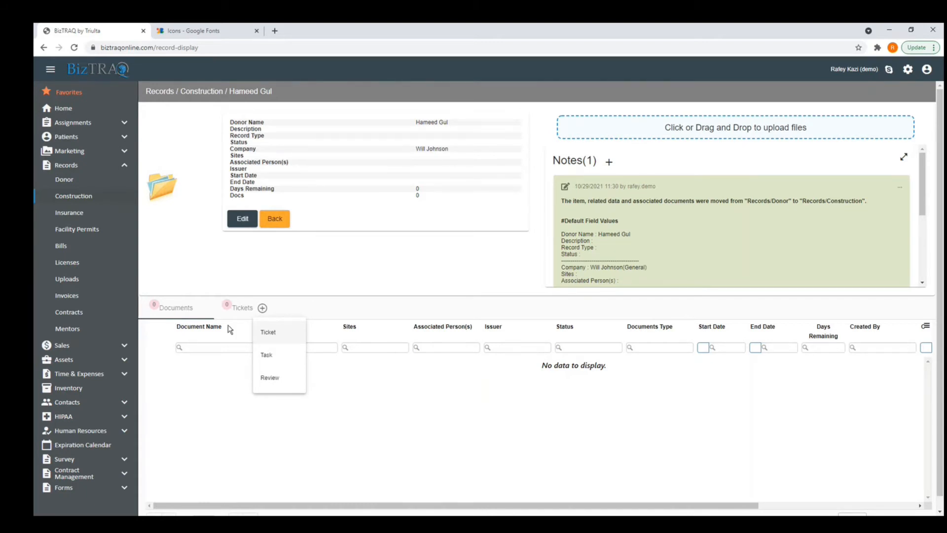
left_click(281, 222)
left_click(262, 307)
left_click(201, 428)
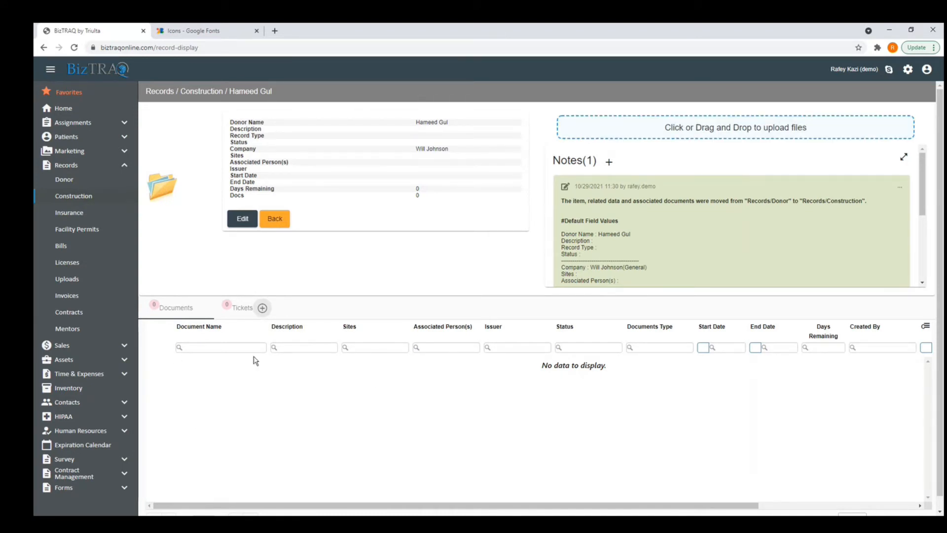
left_click(909, 69)
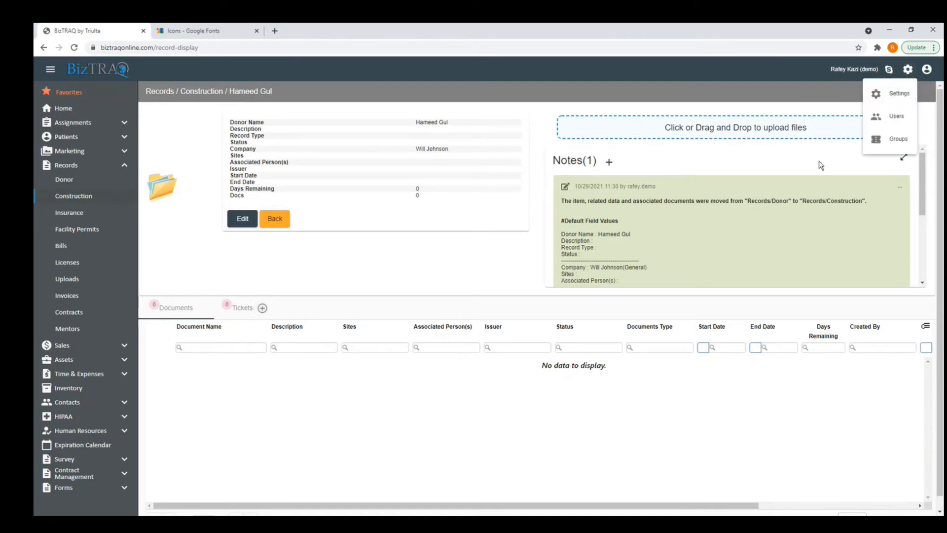
Tick Allow Child Item for Construction in the Records menu settings, save, and reopen Construction.
left_click(896, 99)
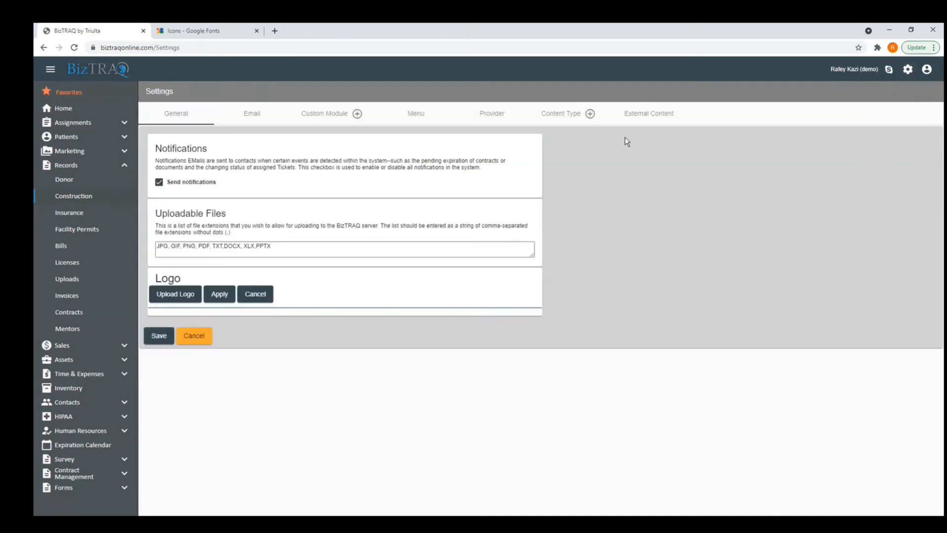
left_click(416, 114)
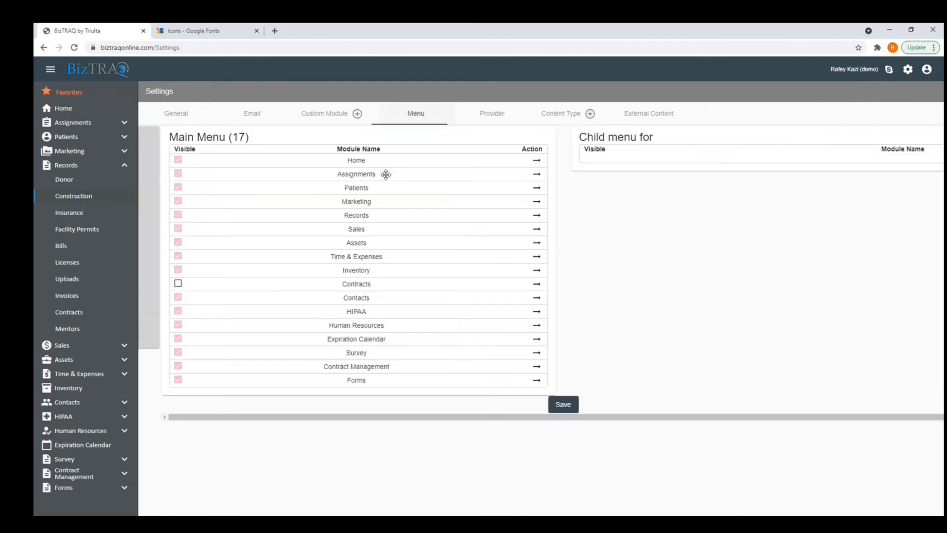
left_click(514, 216)
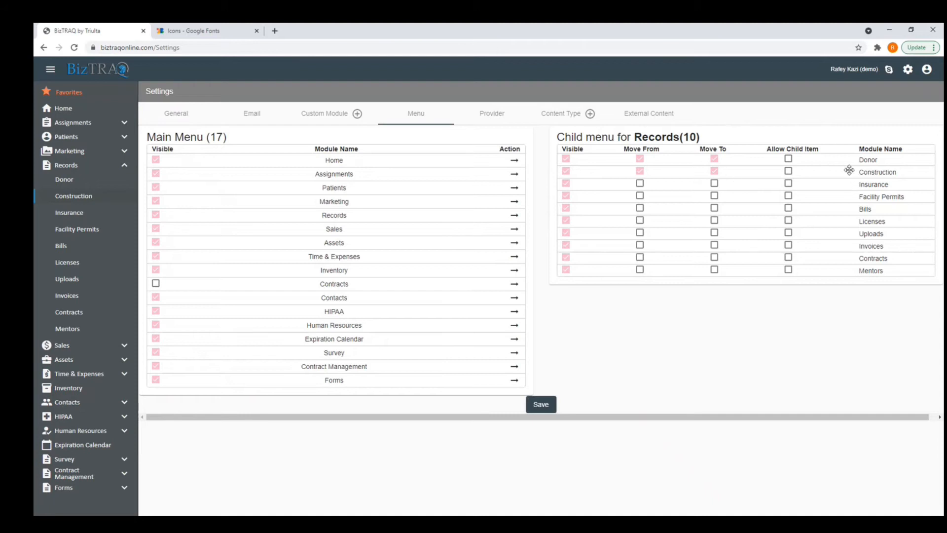
left_click(788, 170)
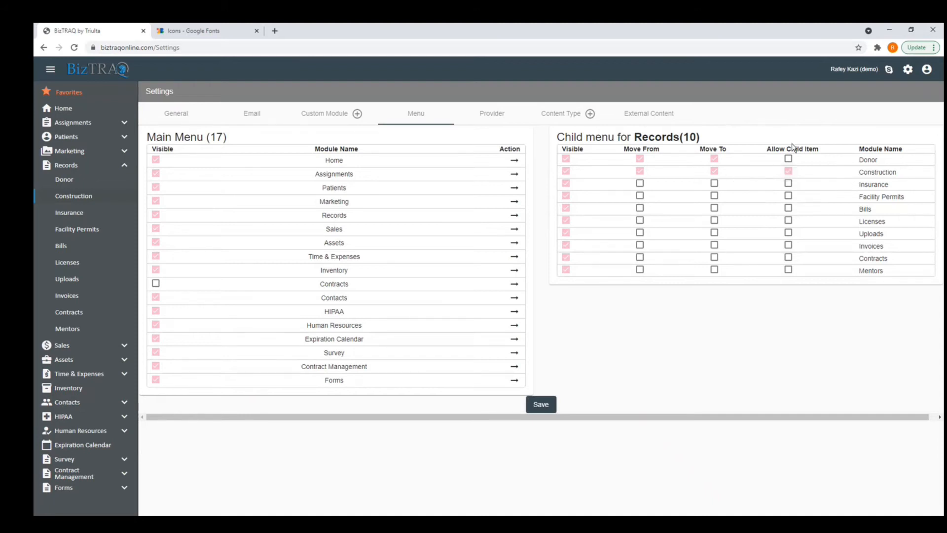
left_click(531, 409)
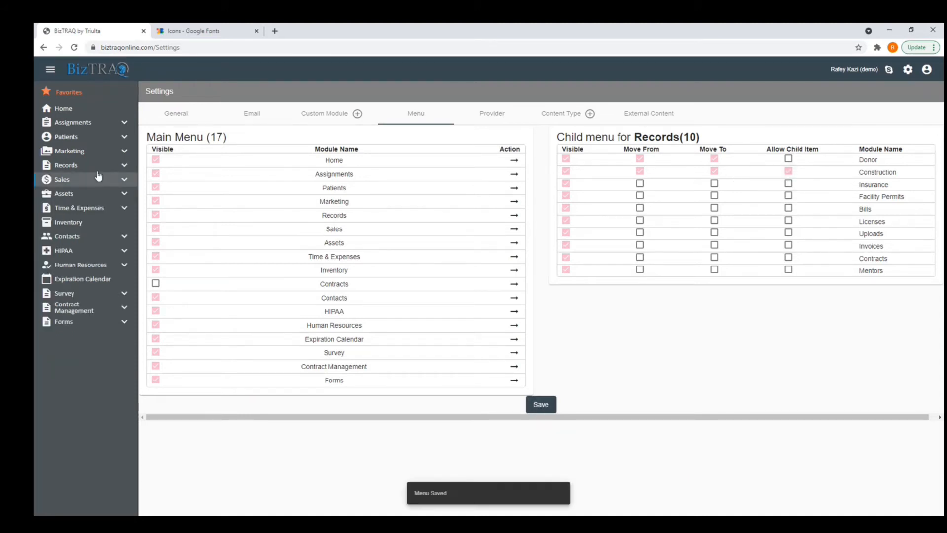
left_click(95, 169)
left_click(87, 198)
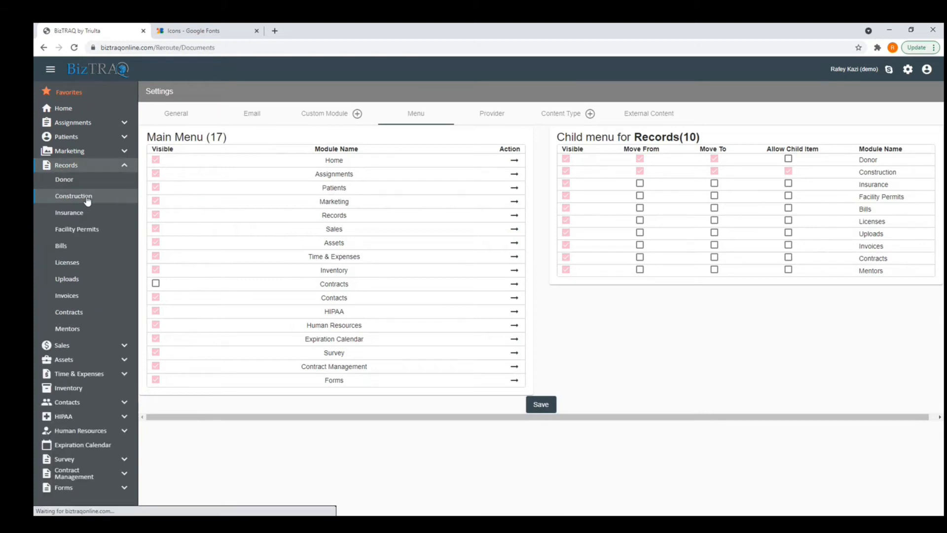
left_click(203, 169)
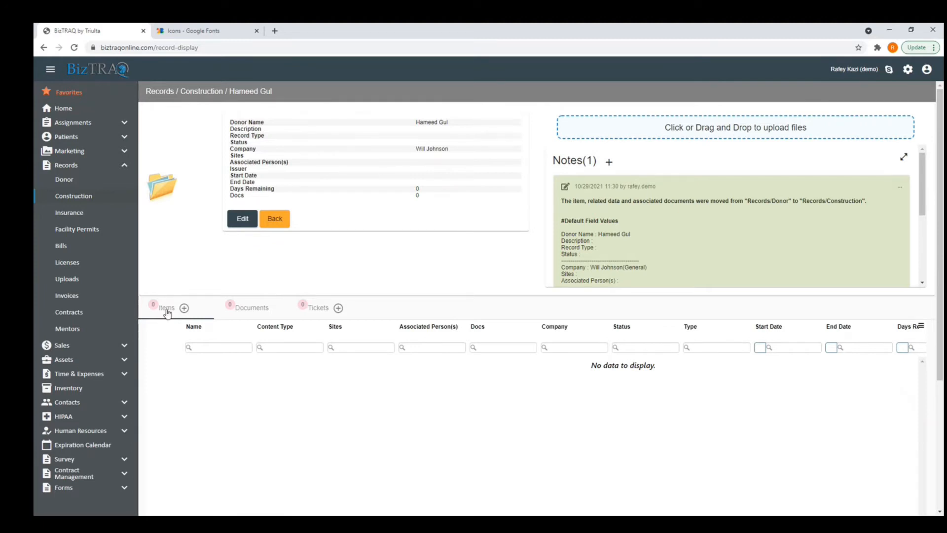
left_click(184, 308)
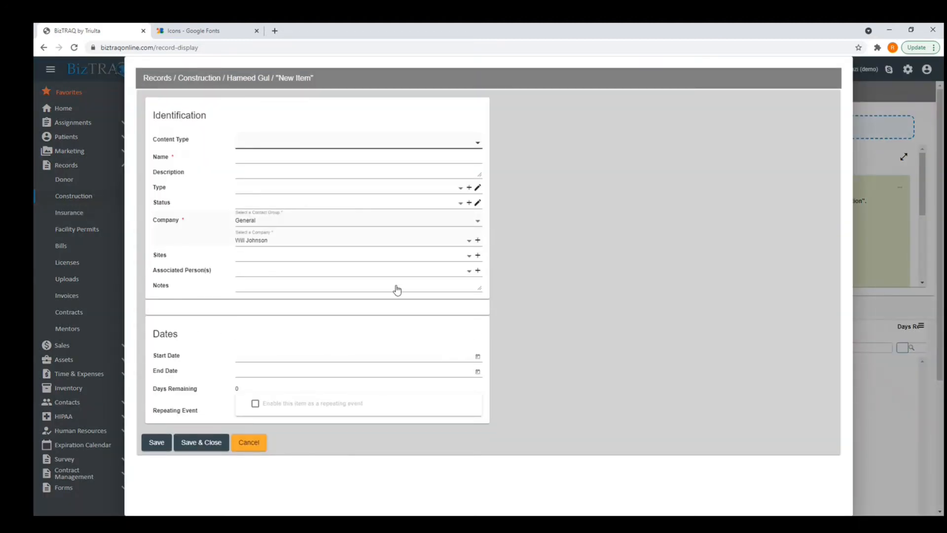
left_click(246, 443)
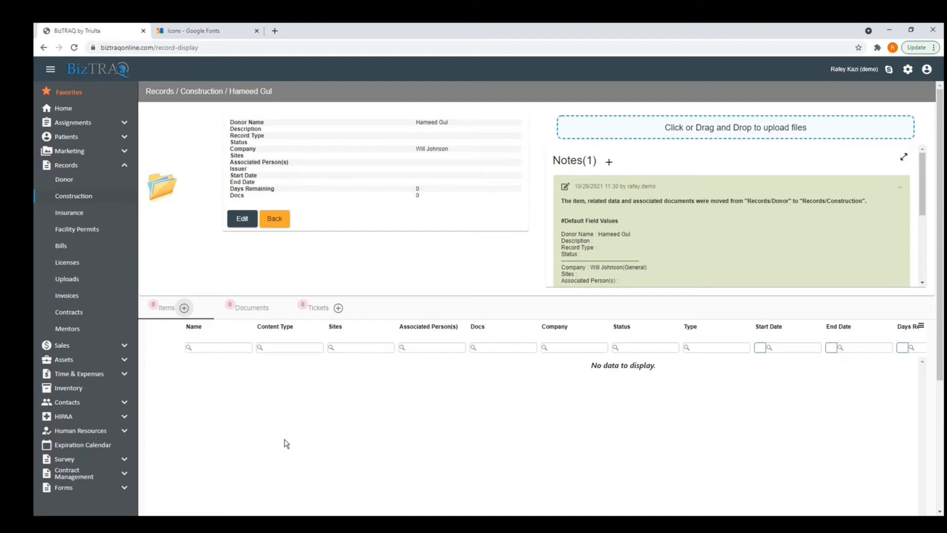
left_click(184, 308)
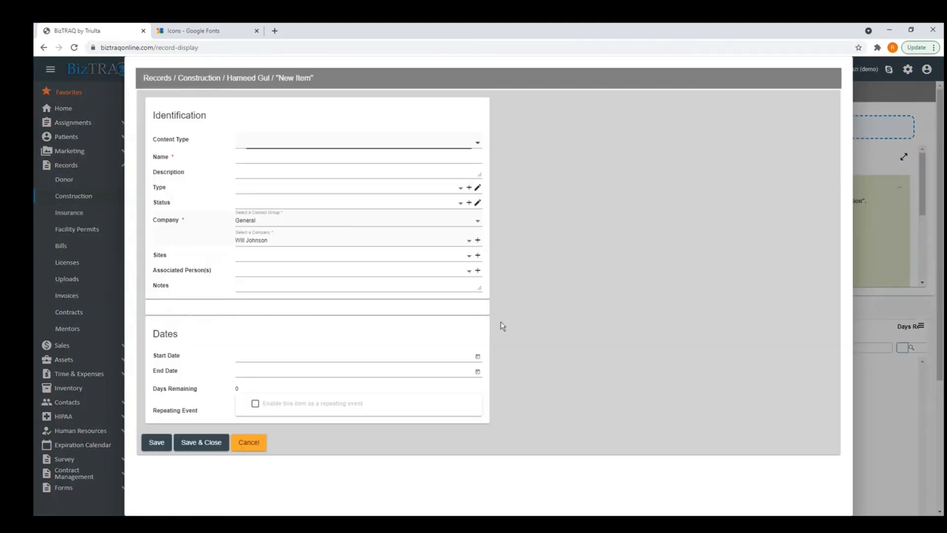
left_click(248, 444)
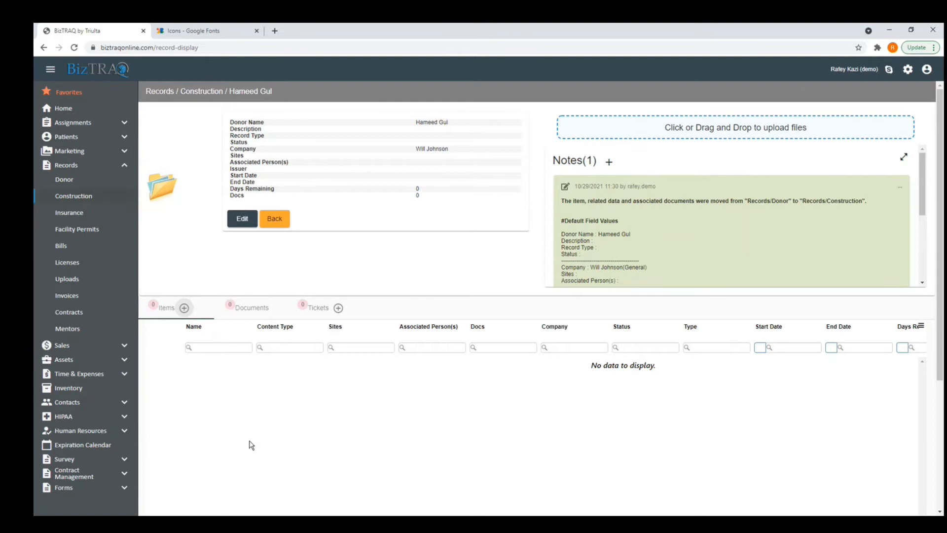
left_click(185, 309)
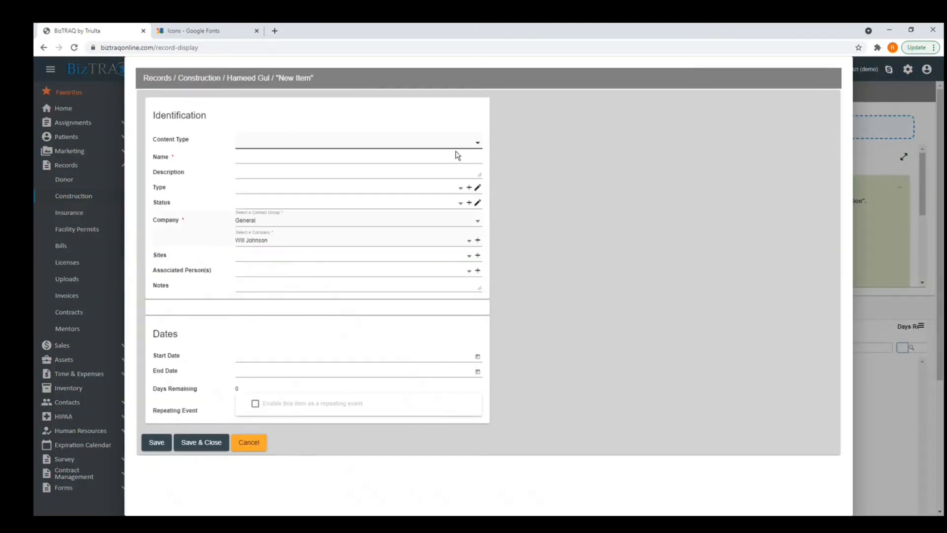
left_click(462, 145)
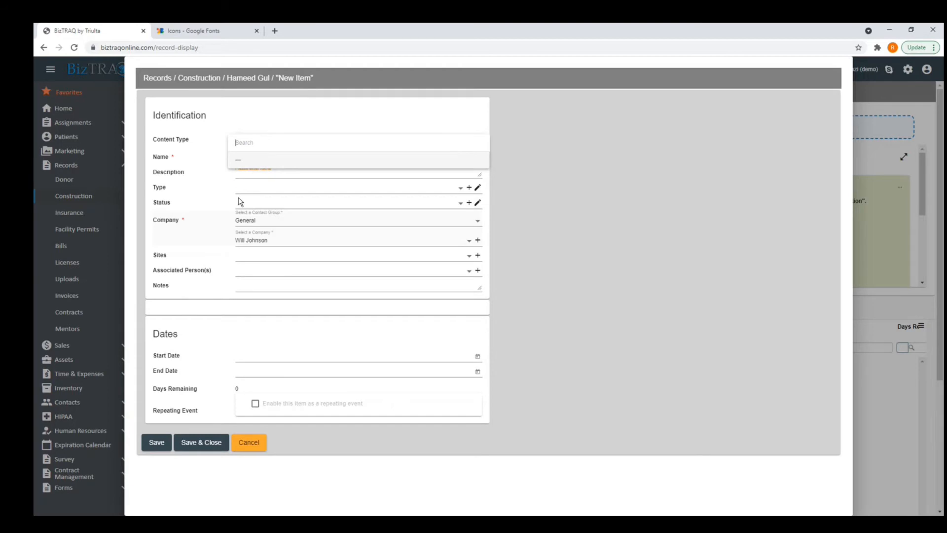
left_click(250, 450)
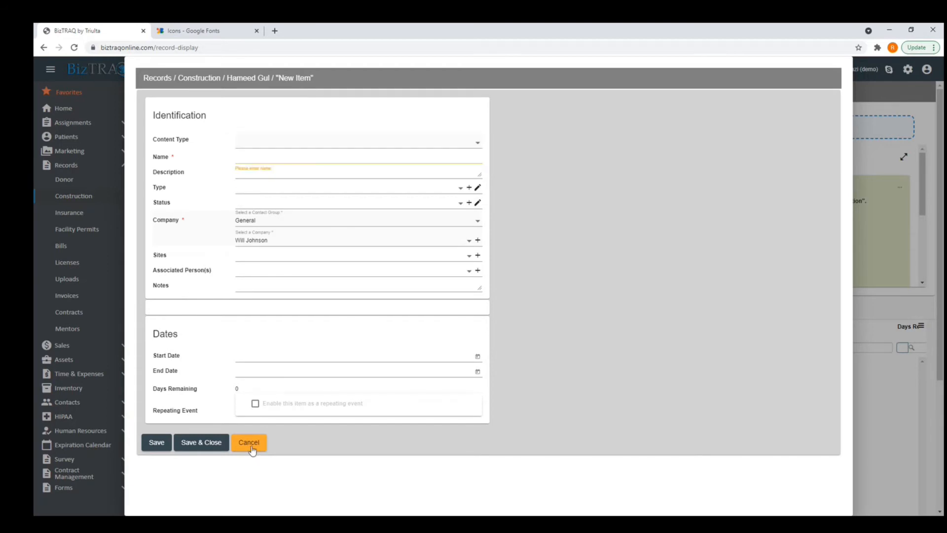
left_click(476, 143)
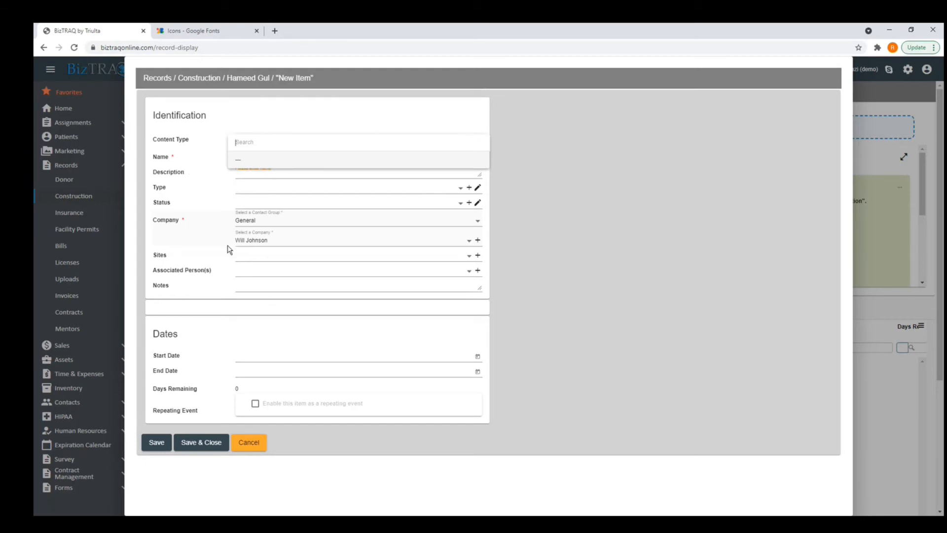
left_click(245, 446)
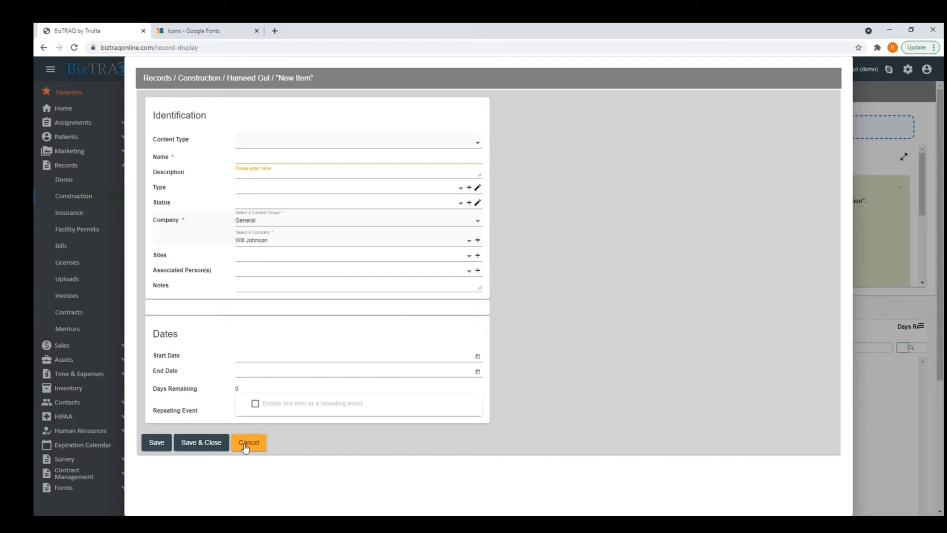
left_click(245, 446)
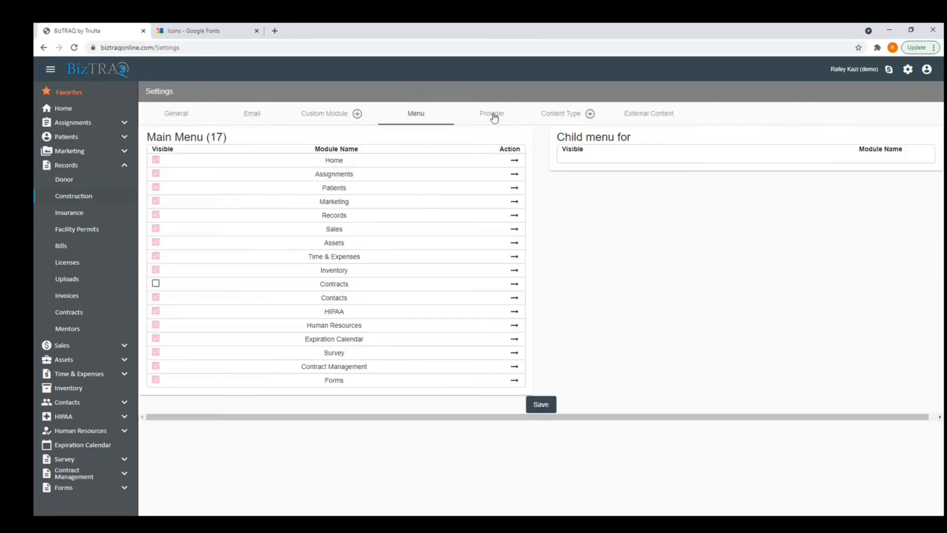
Show the Provider tab listing TRIULTA as ticket provider, then expand Assignments.
double_click(492, 114)
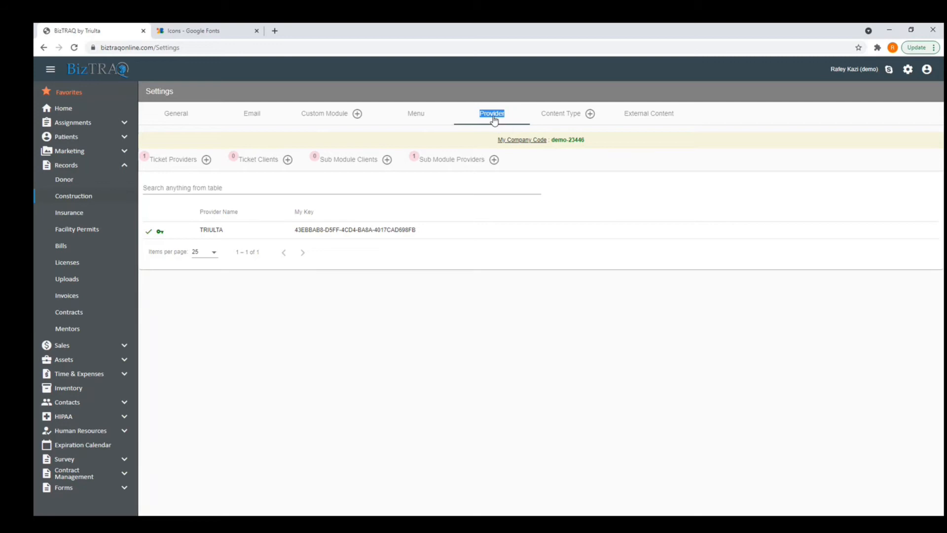
left_click(73, 123)
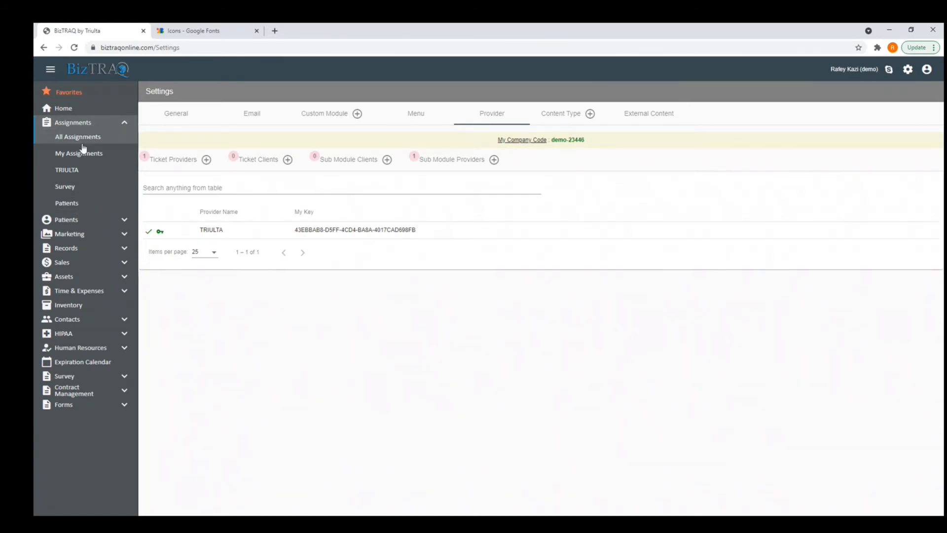
Look over the Patients and All Assignments lists and their add-new choices.
left_click(72, 209)
left_click(198, 115)
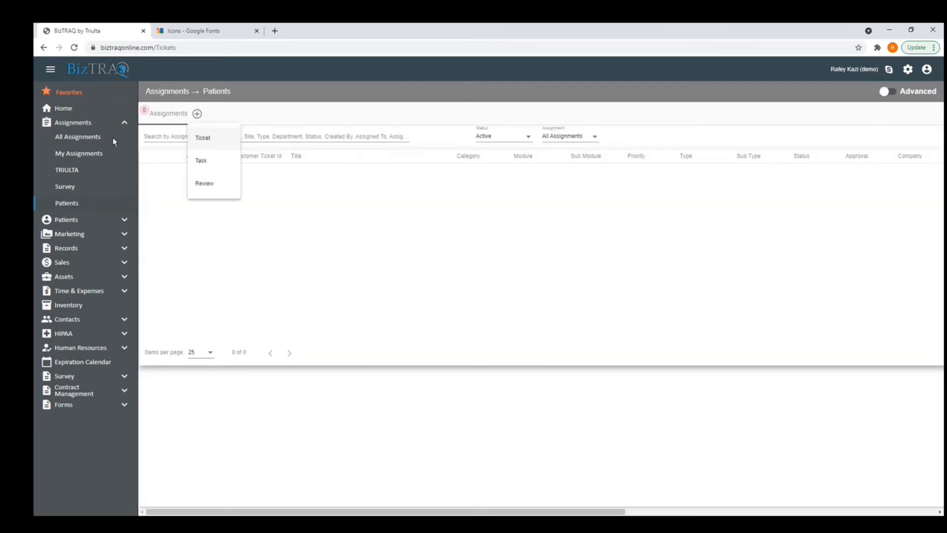
left_click(87, 139)
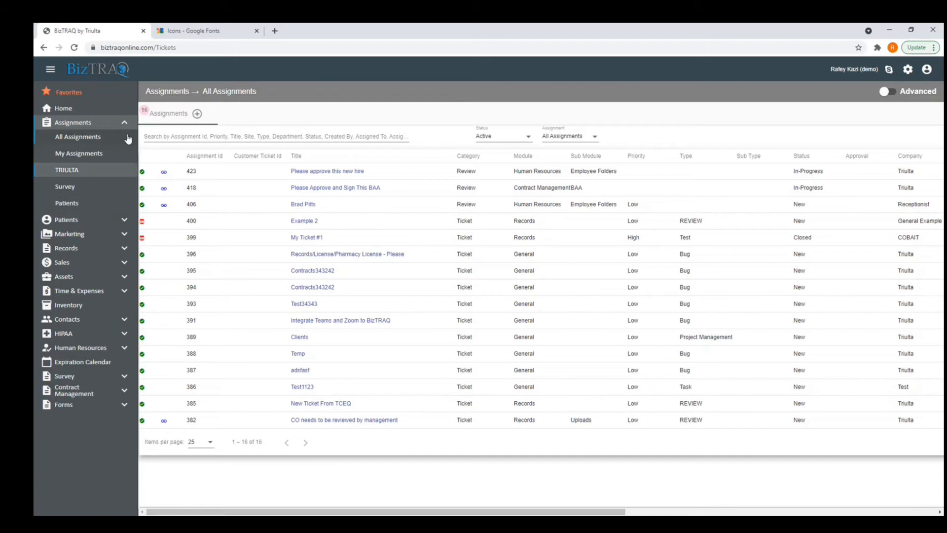
left_click(196, 114)
Bring up the Settings page on the Provider tab again.
left_click(911, 69)
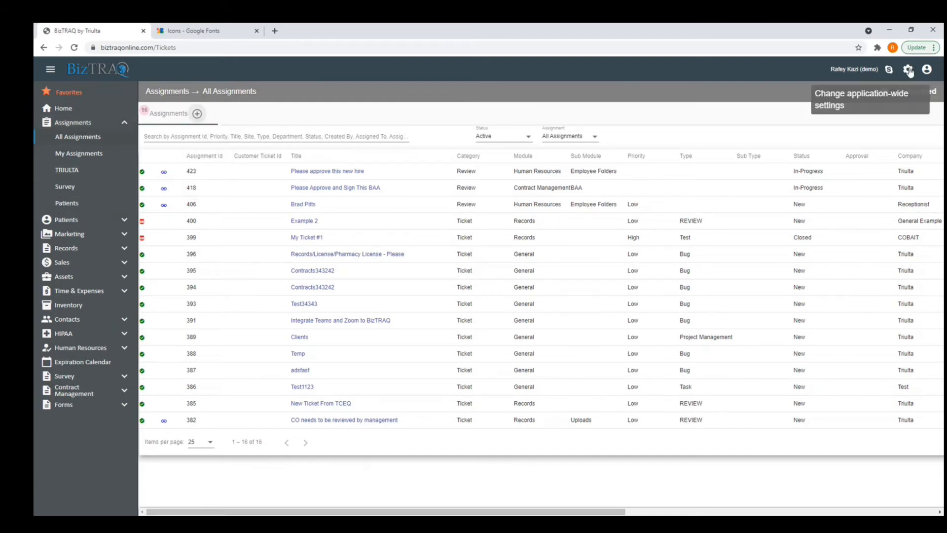
left_click(910, 70)
left_click(898, 100)
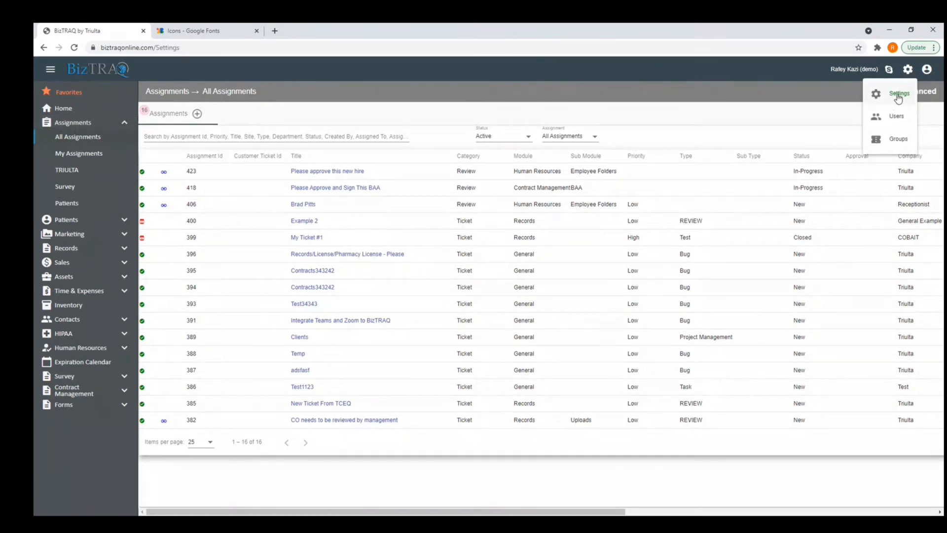
left_click(486, 116)
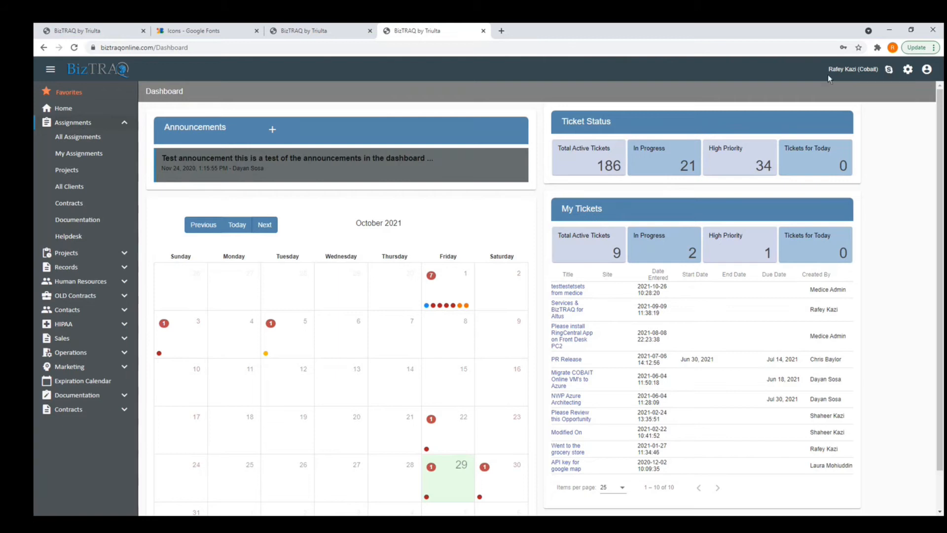
Toggle between client and provider tabs, show All Assignments, then land on the client dashboard.
left_click_drag(858, 70, 870, 69)
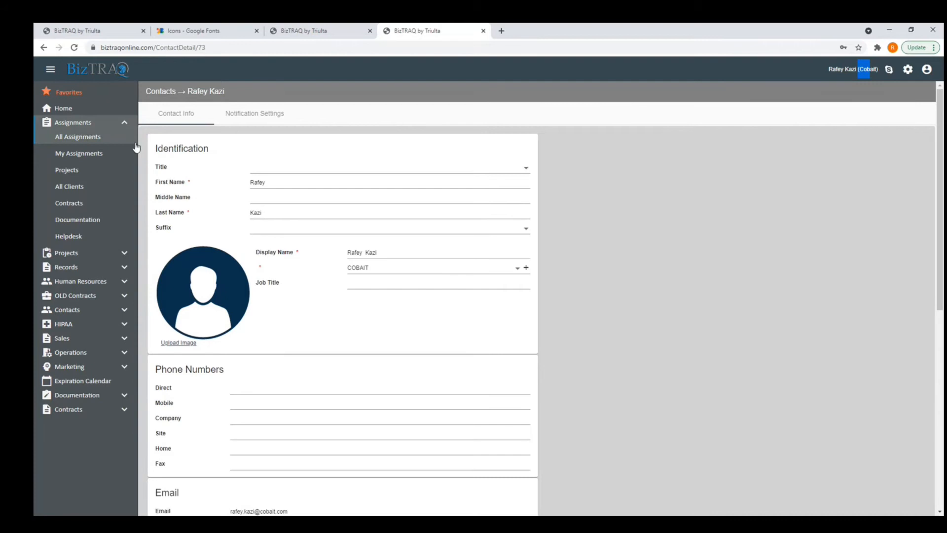
left_click(346, 32)
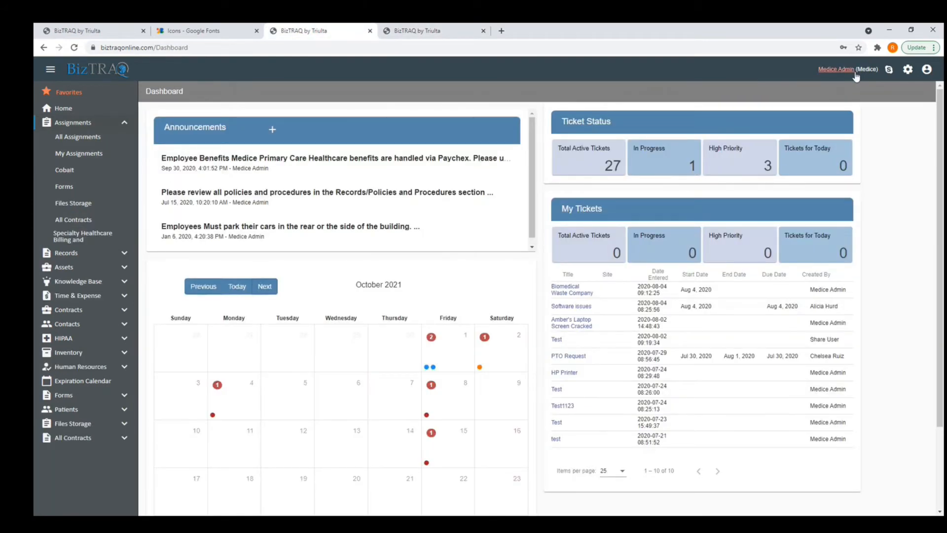
left_click(431, 35)
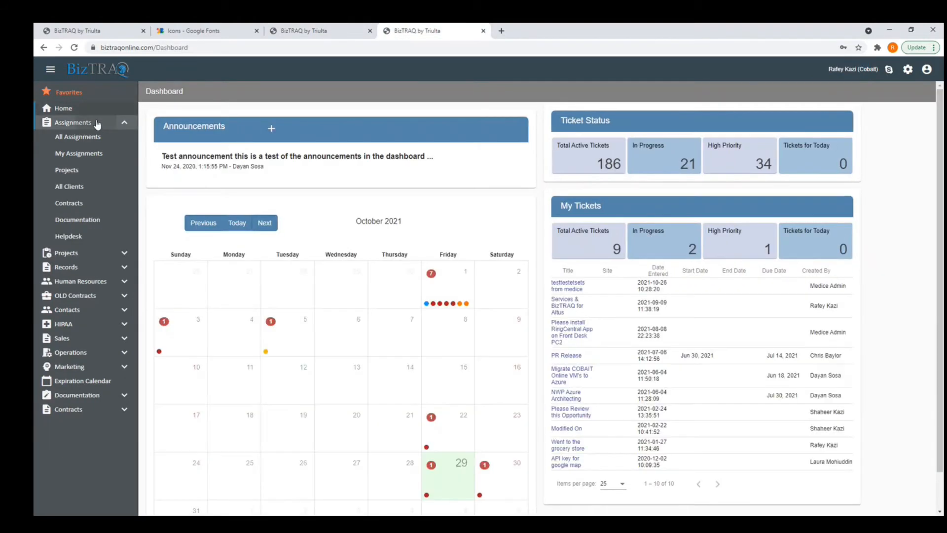
left_click(99, 121)
left_click(317, 32)
left_click(420, 31)
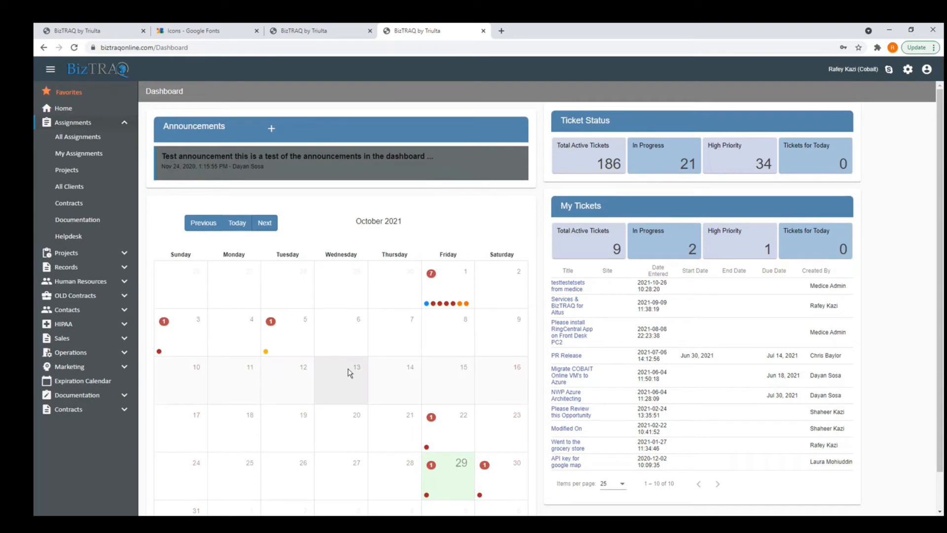
left_click(84, 139)
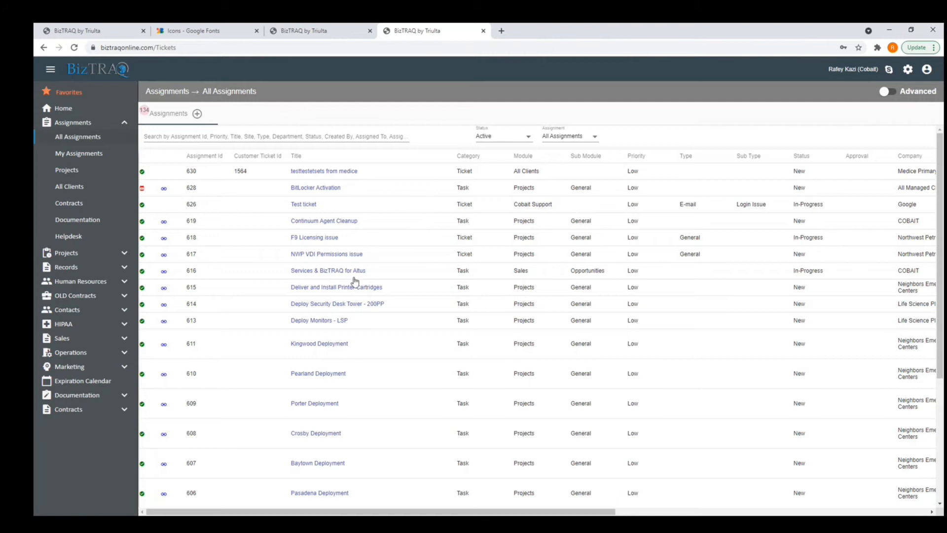
left_click(309, 32)
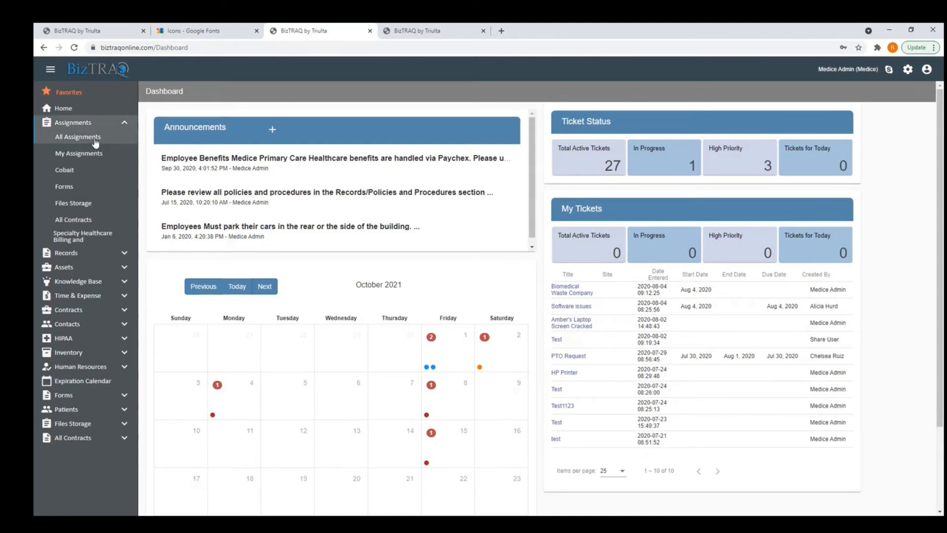
Start a new Cobait ticket titled "Please fix my computer".
left_click(77, 172)
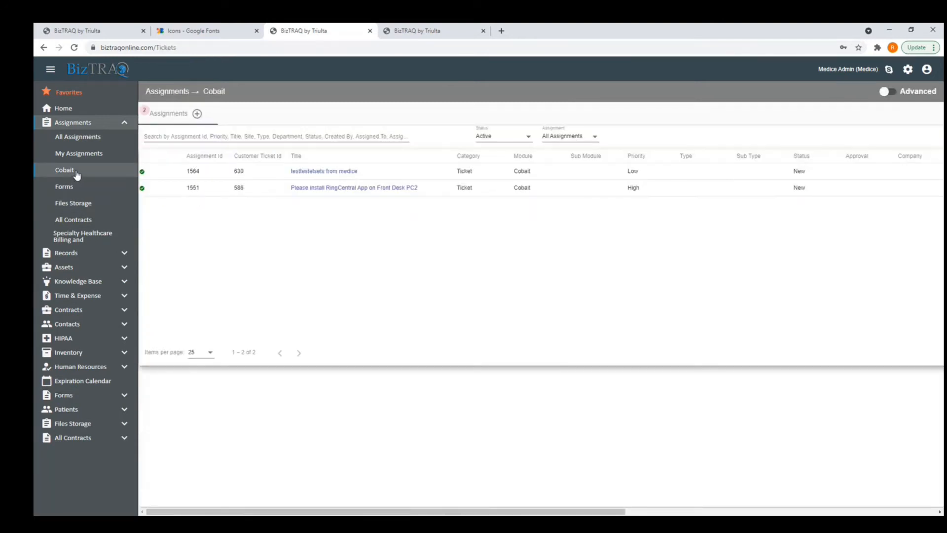
left_click(197, 114)
left_click(203, 139)
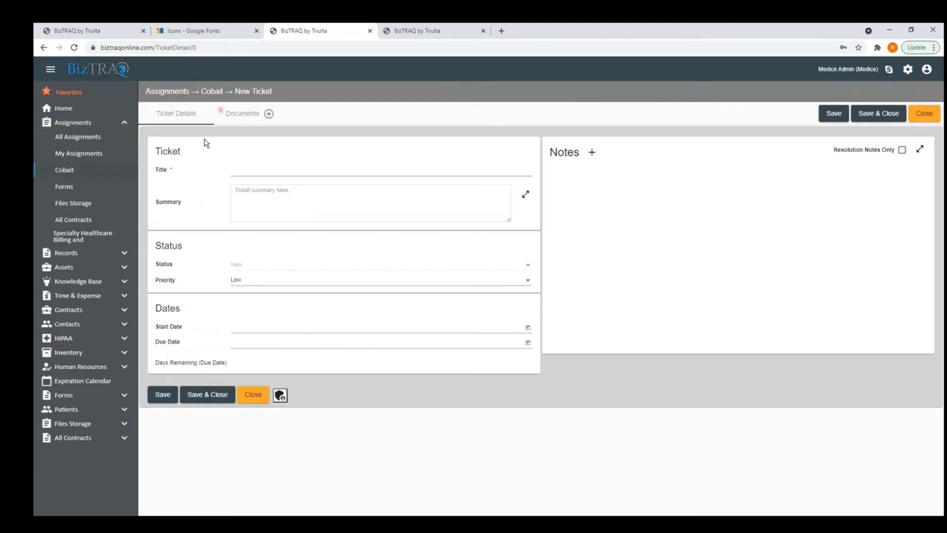
left_click(268, 169)
type("Please fo")
key("BackSpace")
key("BackSpace")
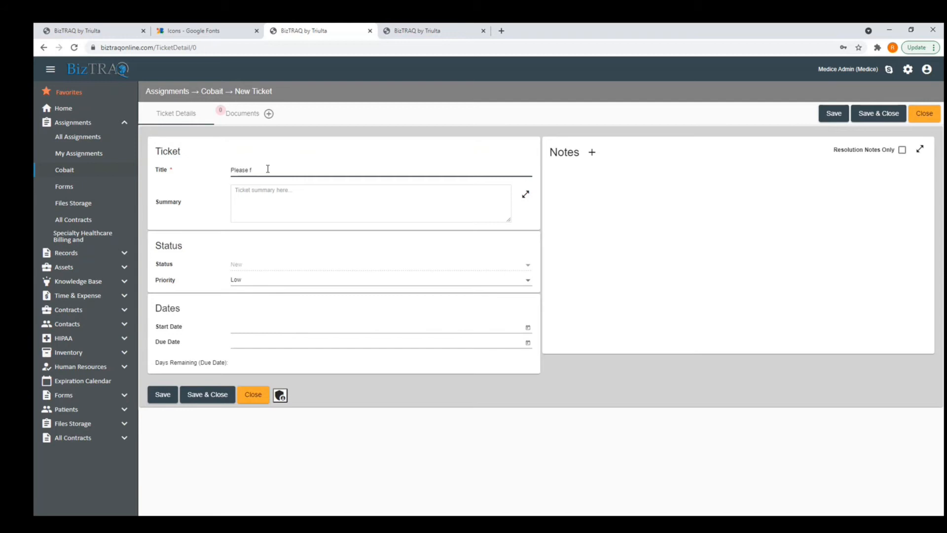
type("ix my computer")
Add the summary "Please hurry. It is on fire", save the ticket, and return to the provider tab.
left_click(266, 192)
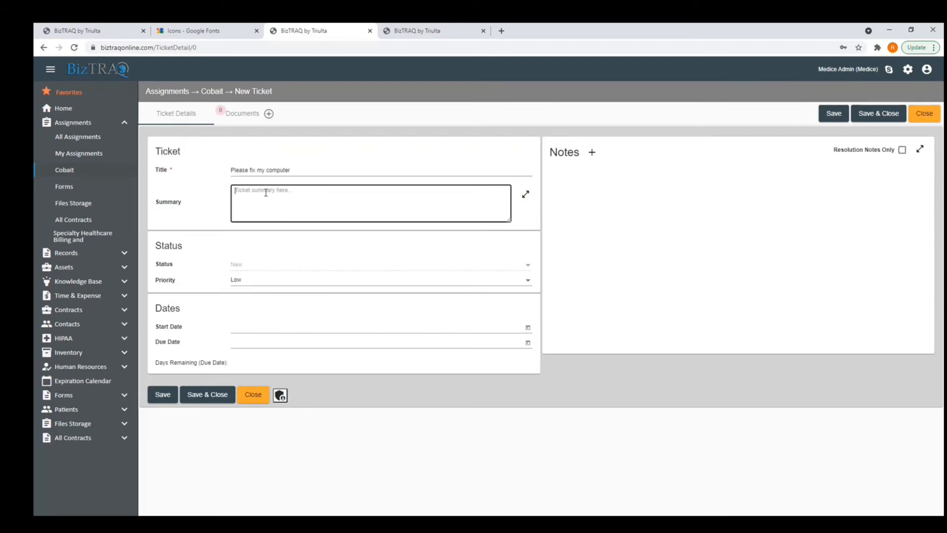
type("Please hurry. It is ")
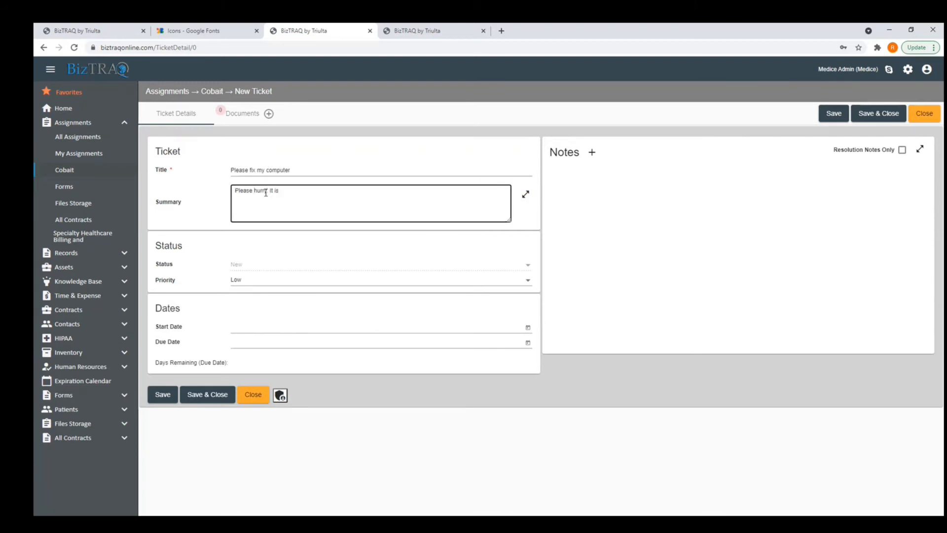
type("on fire")
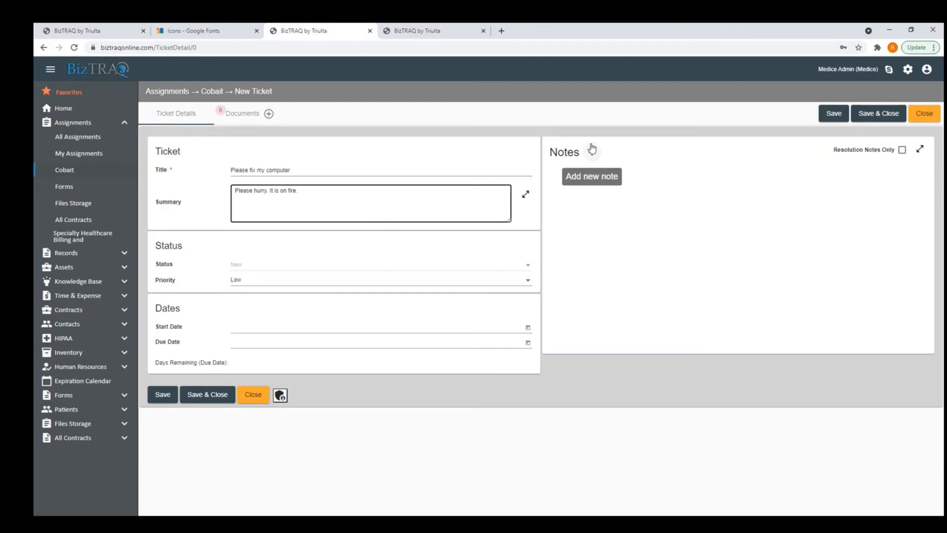
left_click(207, 395)
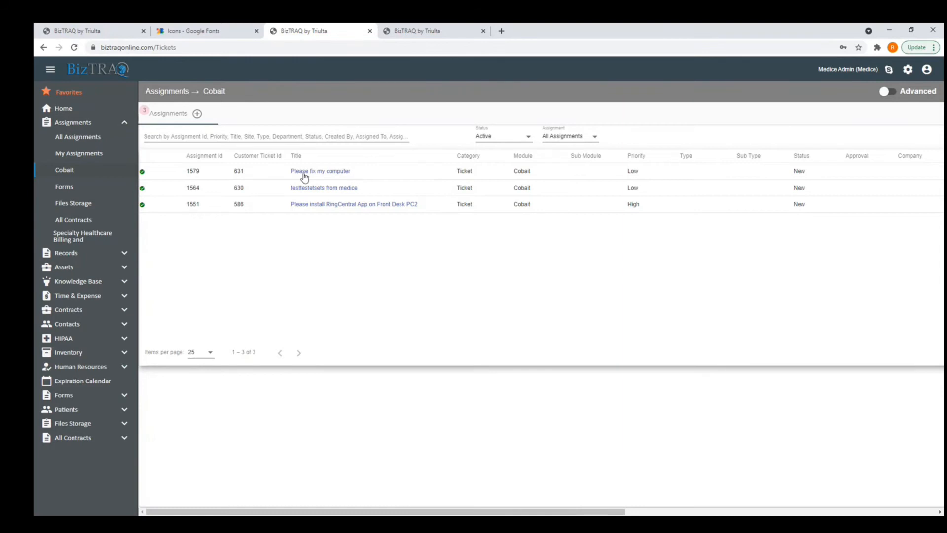
left_click(420, 31)
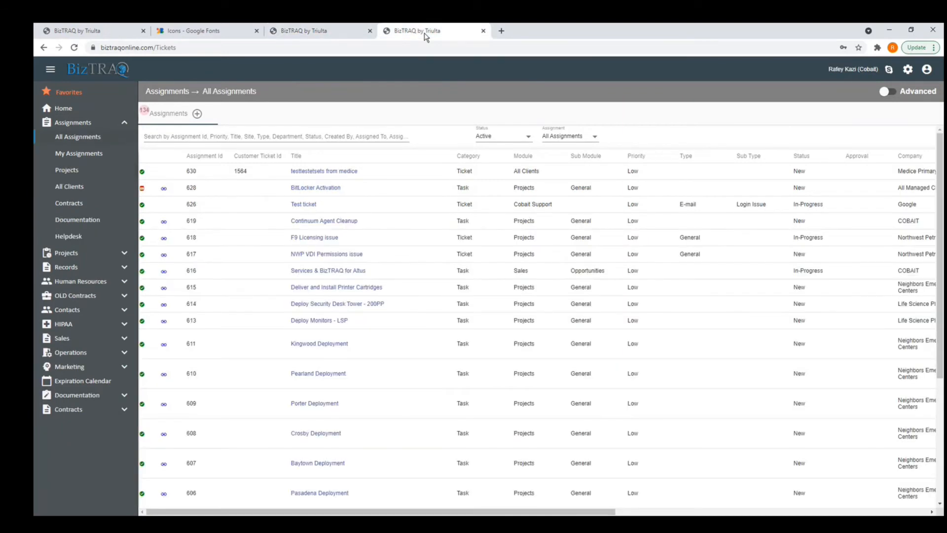
Refresh the provider's assignments and filter to All Clients to find ticket 631.
left_click(74, 47)
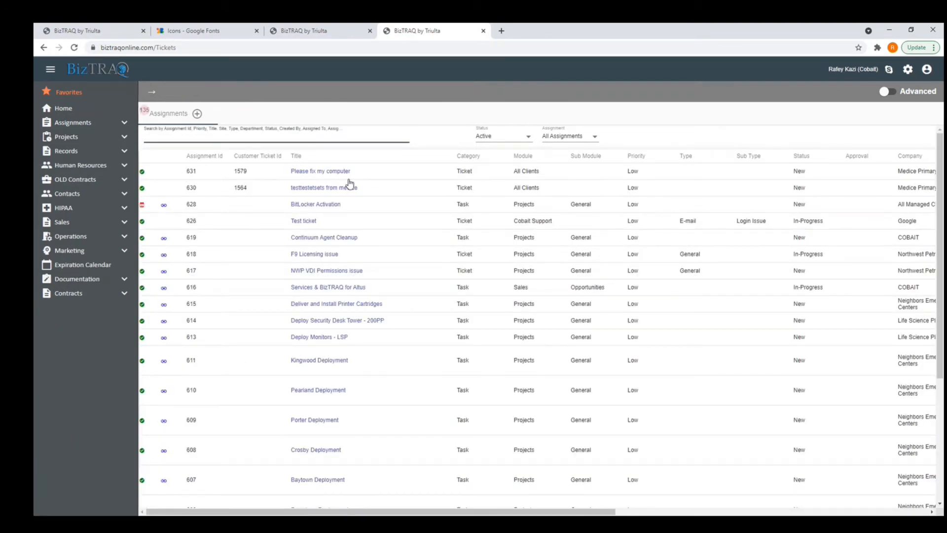
mouse_move(335, 176)
left_click_drag(543, 172, 507, 173)
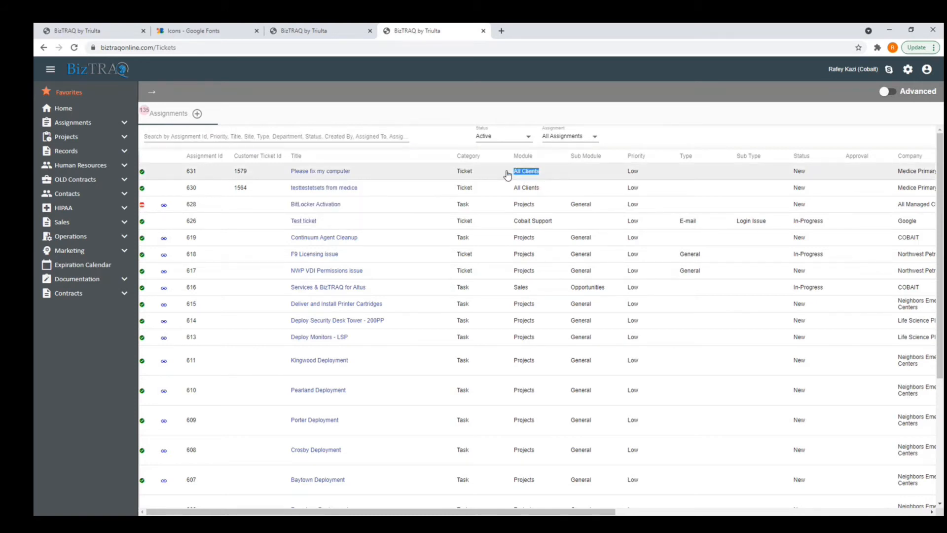
left_click(73, 122)
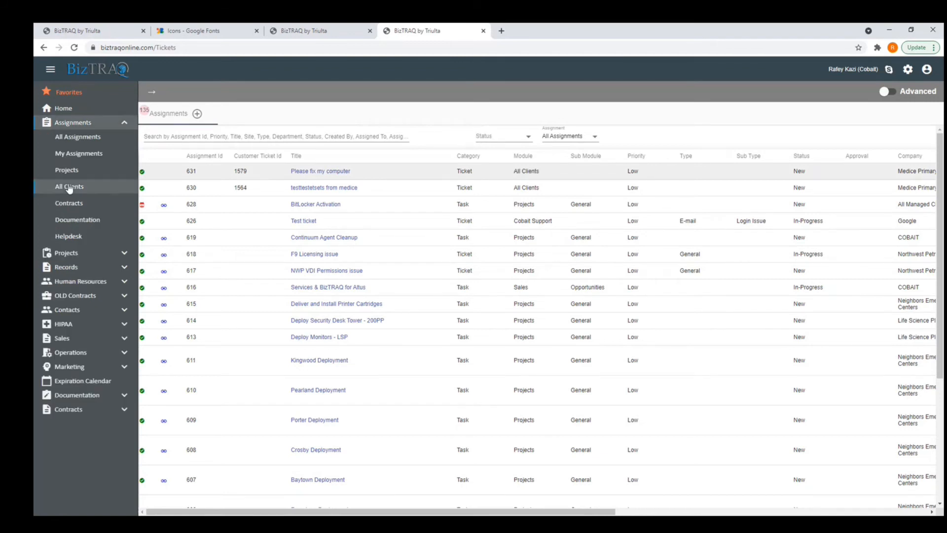
left_click(69, 187)
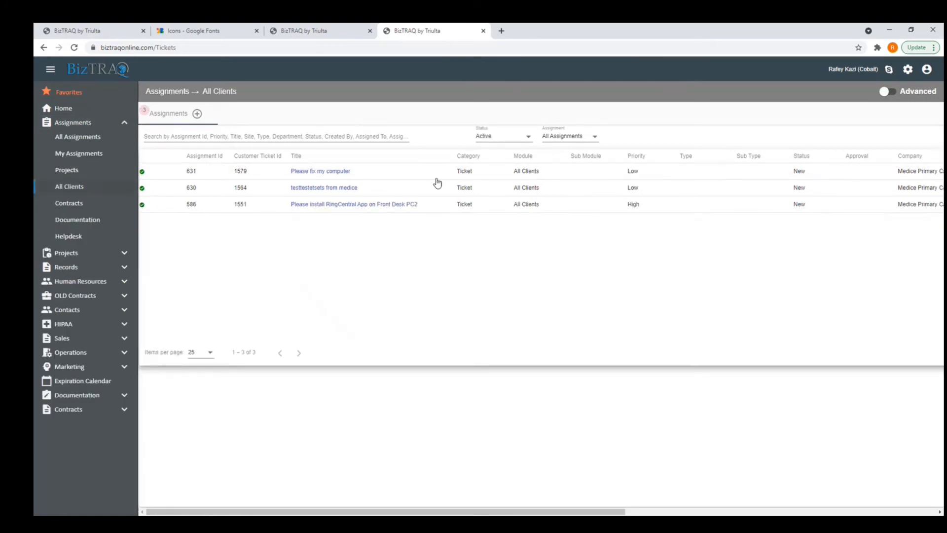
mouse_move(330, 173)
left_click_drag(320, 513, 410, 513)
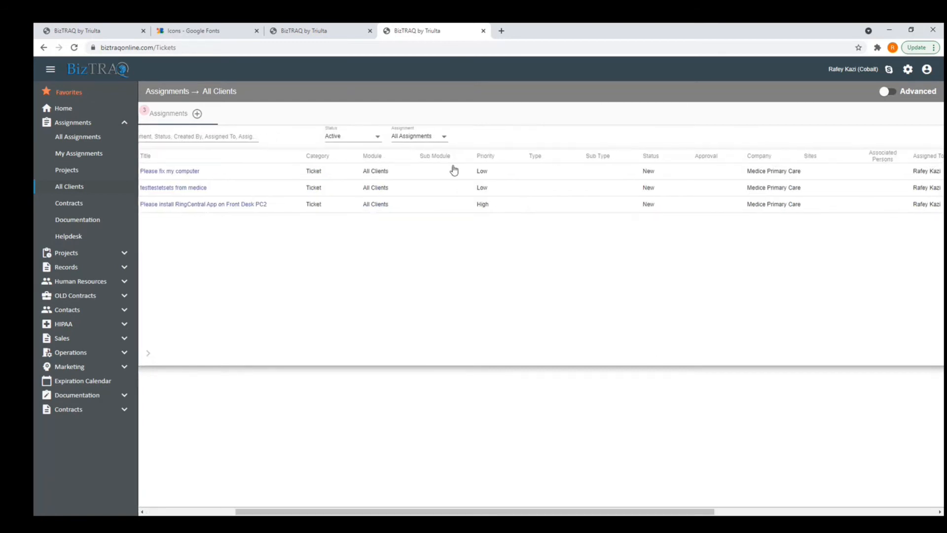
Switch back to All Assignments and open ticket 631 "Please fix my computer".
left_click(118, 142)
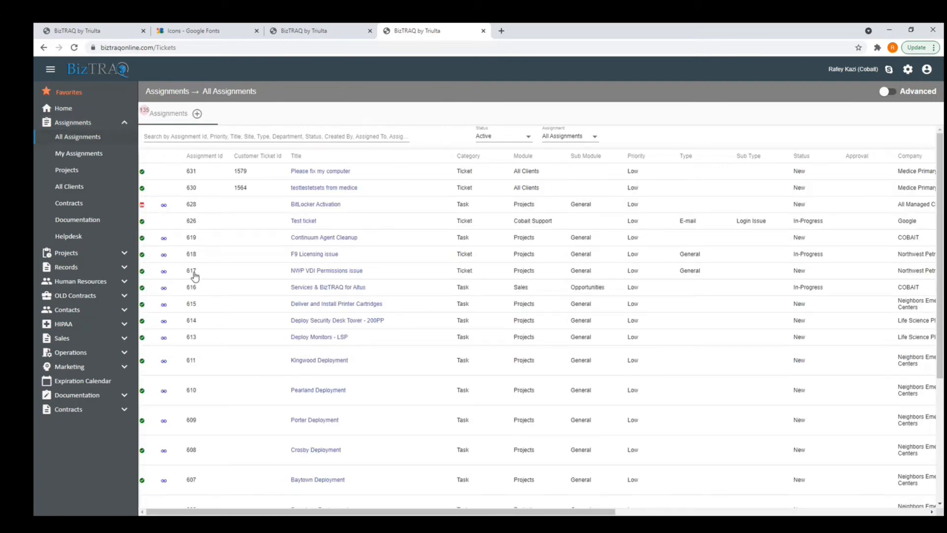
left_click(86, 192)
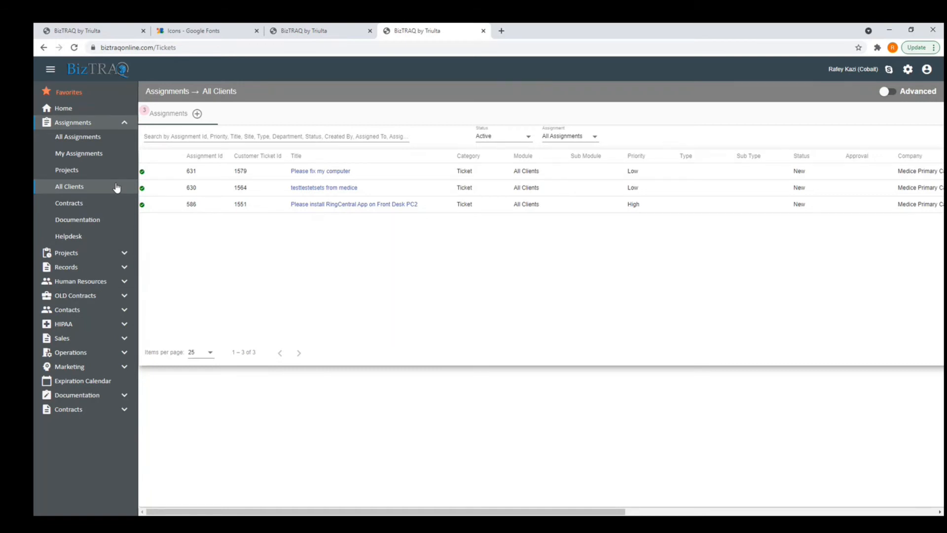
mouse_move(312, 173)
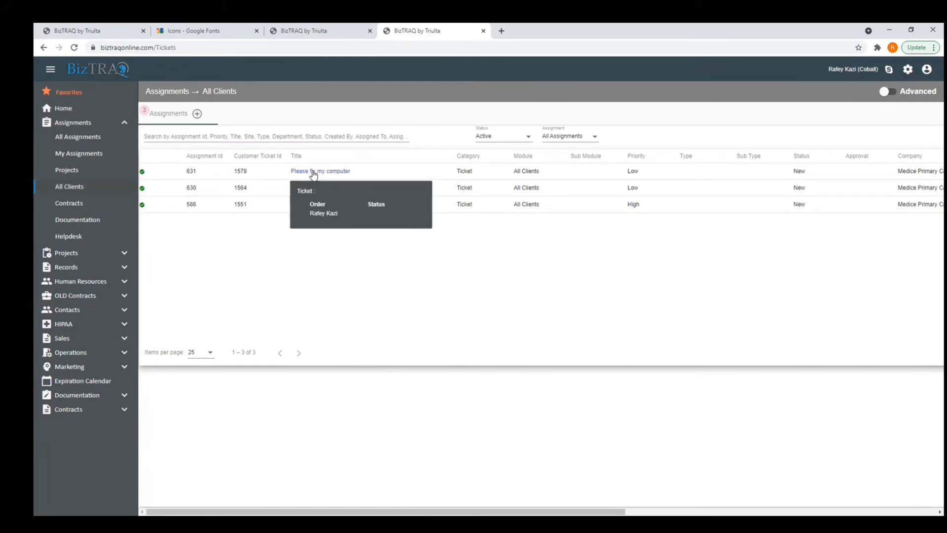
left_click(74, 137)
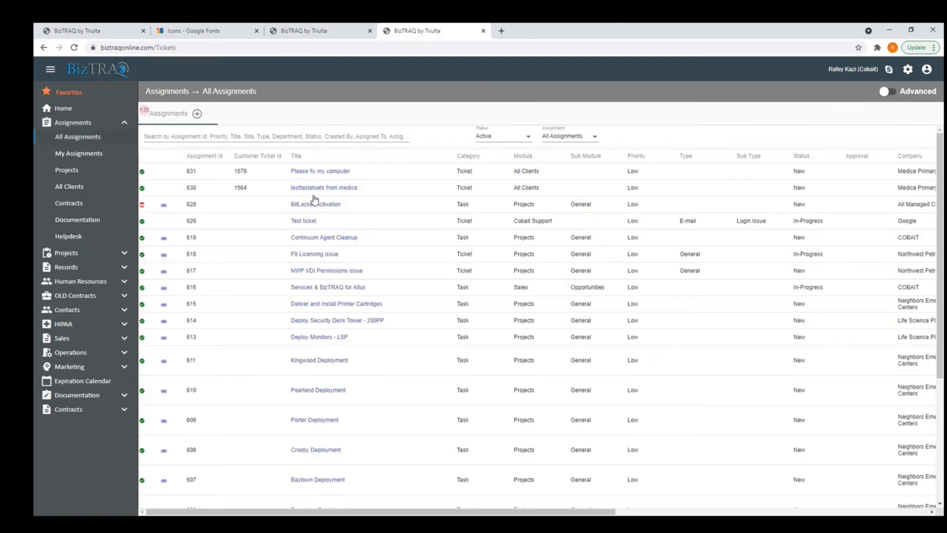
left_click(333, 173)
Reassign ticket 631 by moving a team member into Selected Users and saving.
scroll(291, 353, "down", 2)
scroll(274, 377, "up", 2)
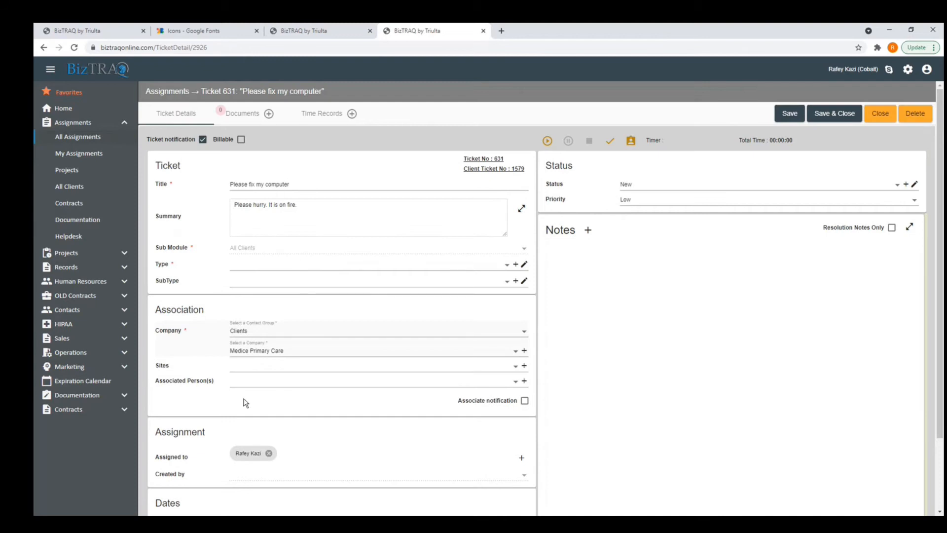
scroll(245, 403, "down", 2)
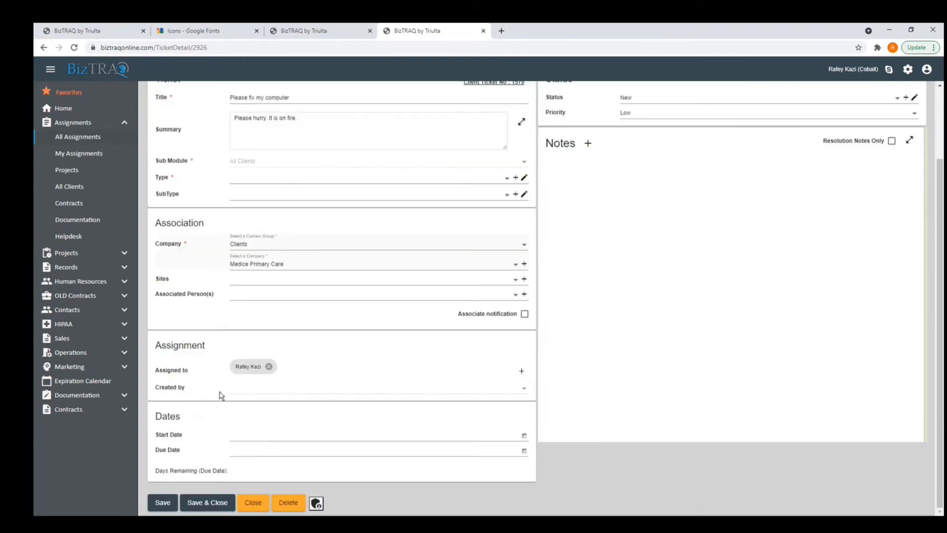
left_click(276, 379)
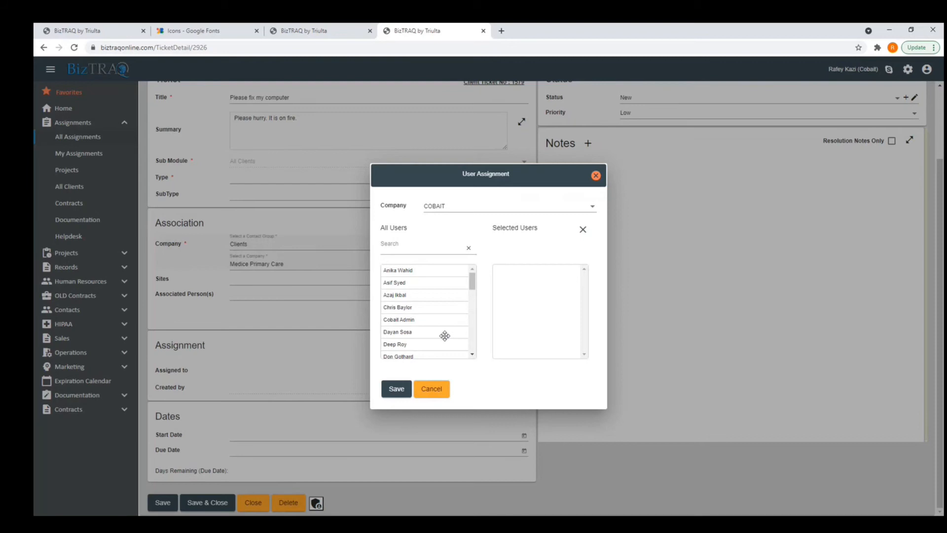
scroll(430, 339, "down", 1)
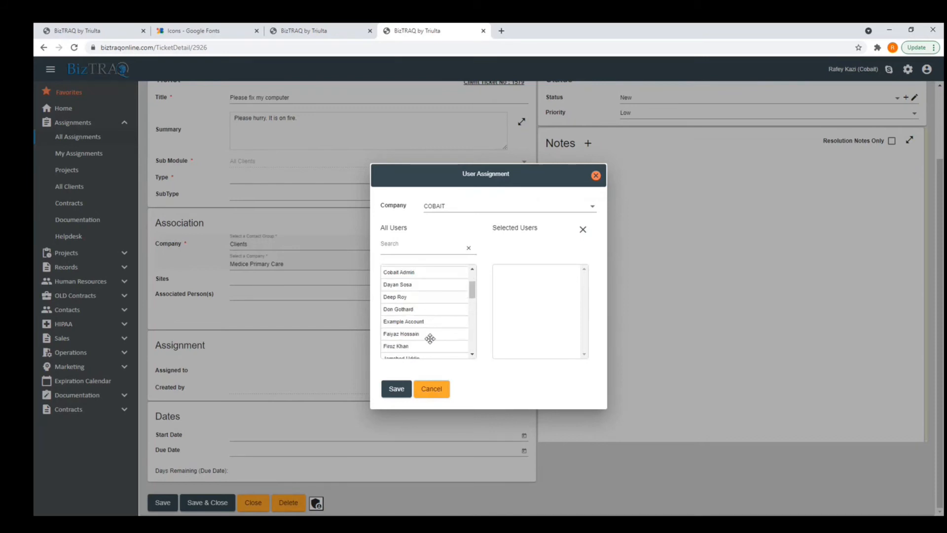
scroll(432, 336, "down", 1)
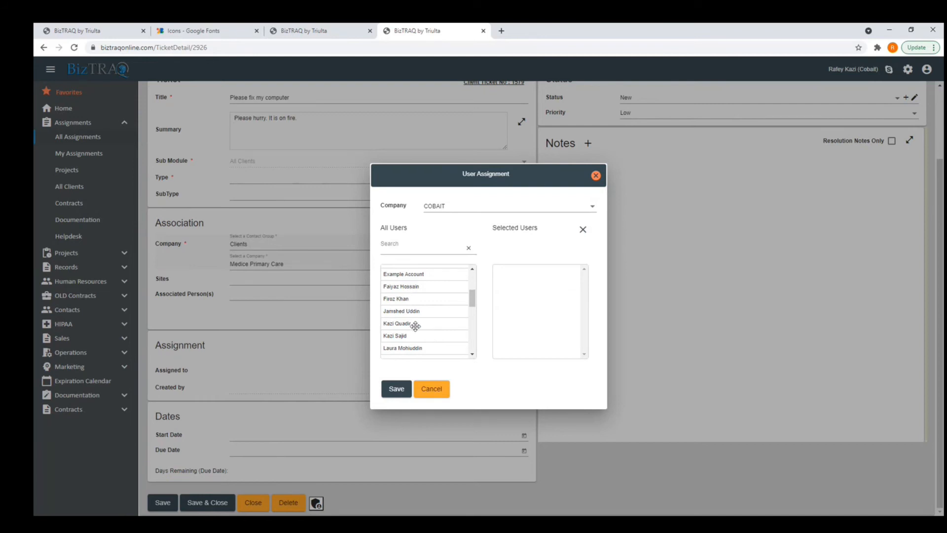
scroll(418, 332, "down", 2)
left_click_drag(416, 292, 537, 289)
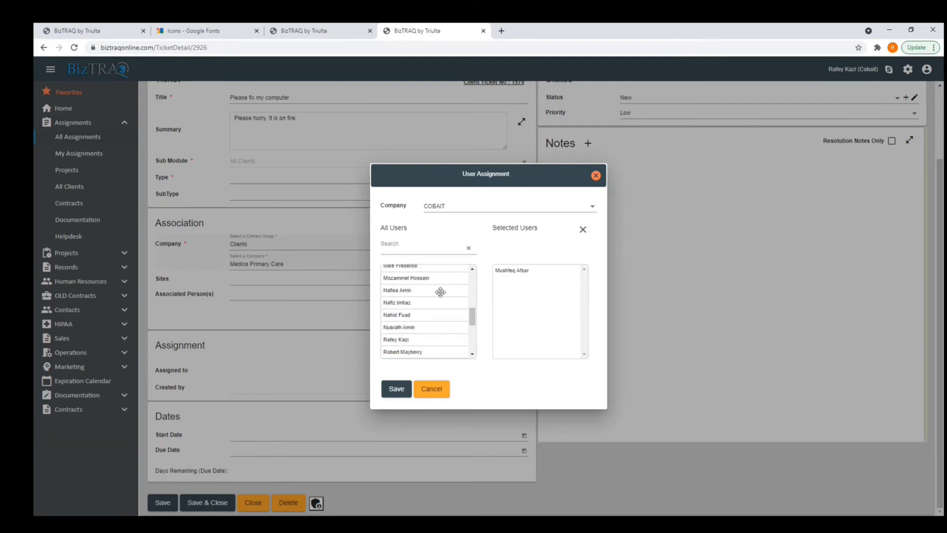
left_click(397, 387)
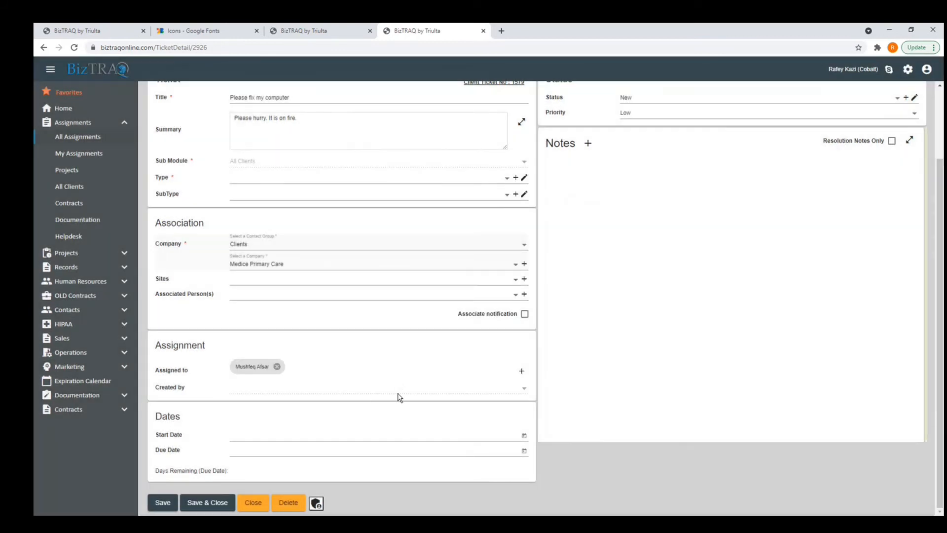
Create the new ticket type Service for ticket 631 and save and close the ticket.
scroll(400, 397, "up", 3)
scroll(391, 390, "down", 3)
left_click(217, 504)
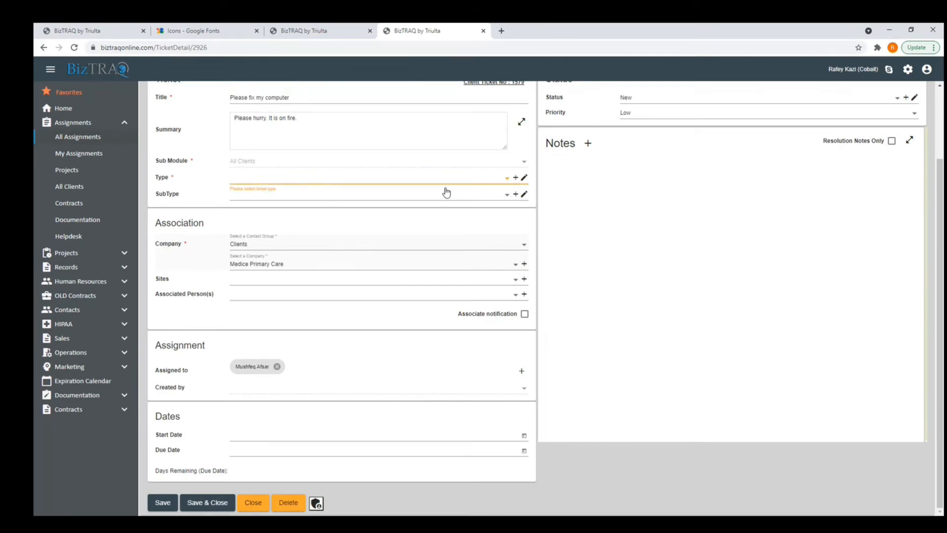
left_click(516, 177)
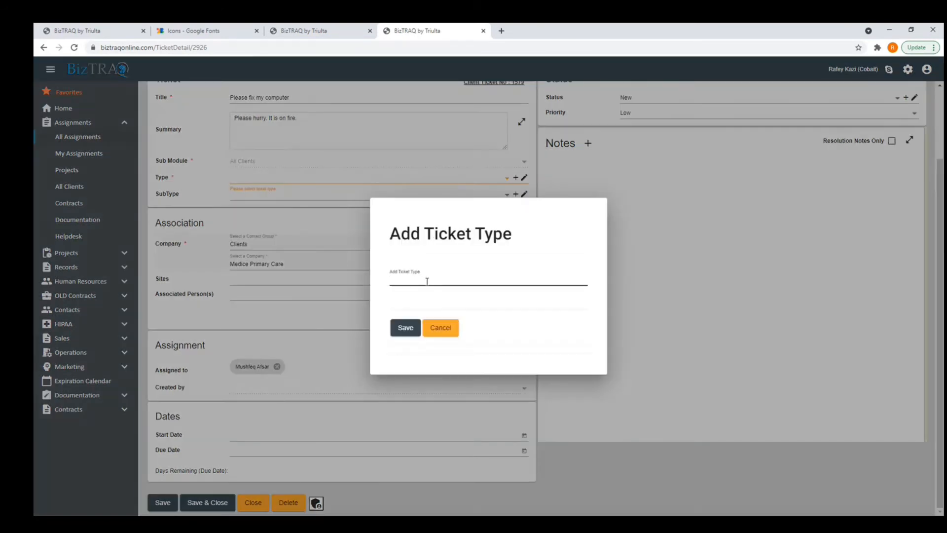
type("Service")
left_click(404, 327)
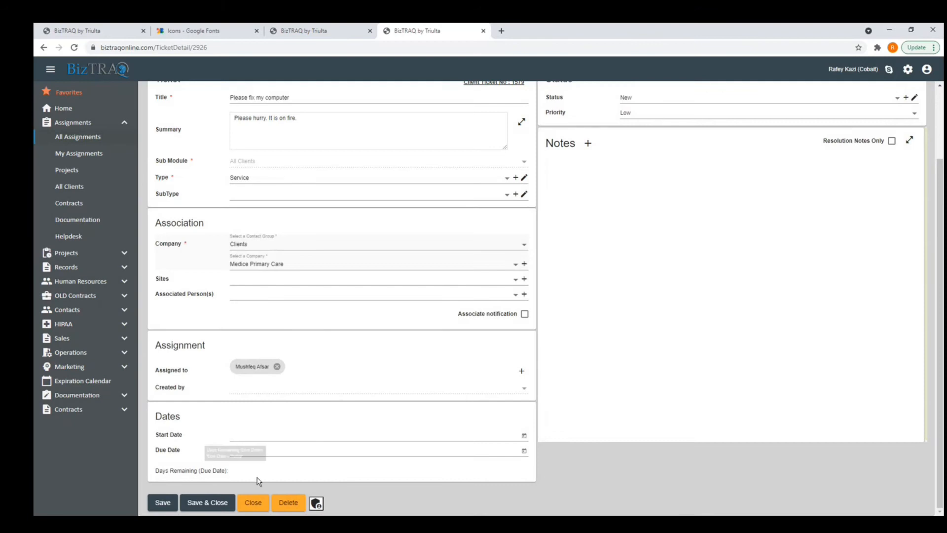
left_click(212, 501)
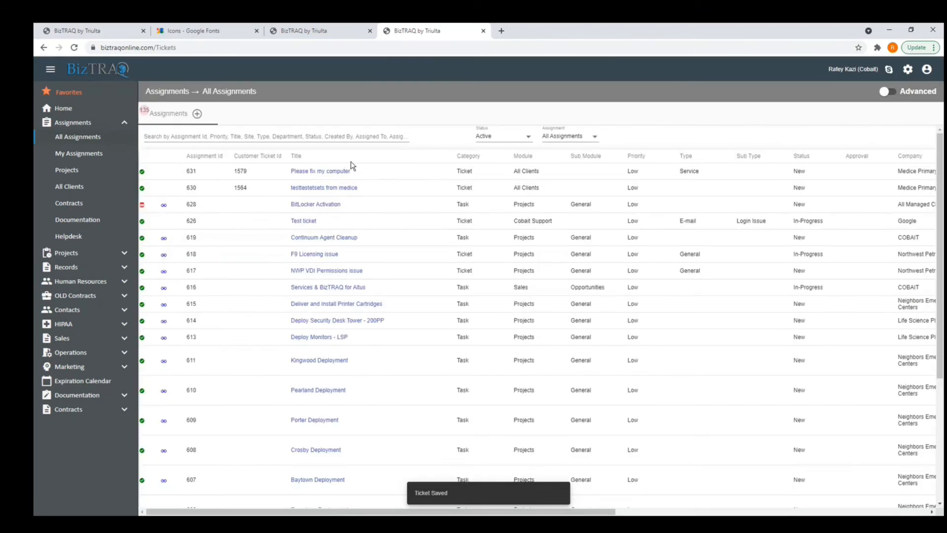
Reopen ticket 631 and write the note 'I am working on this ticket'.
left_click(325, 174)
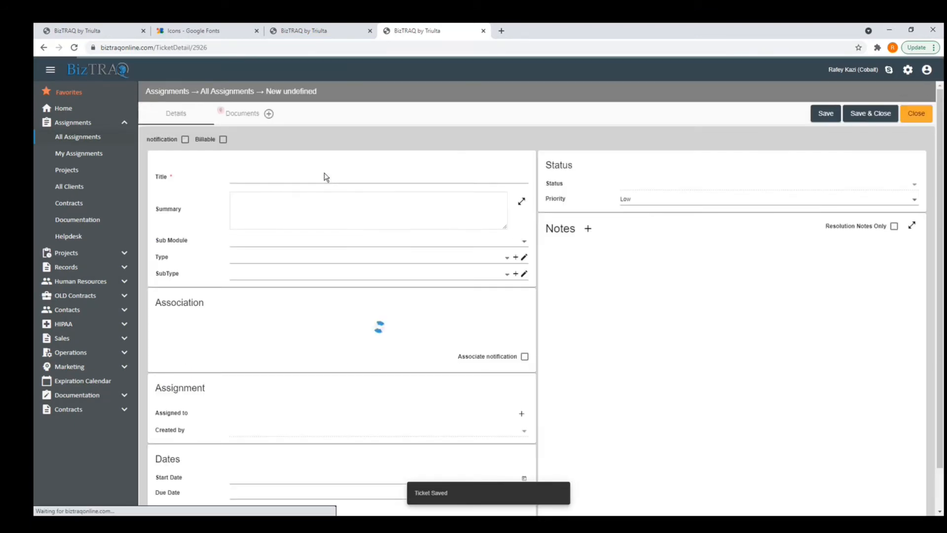
left_click(587, 231)
type("Thi is")
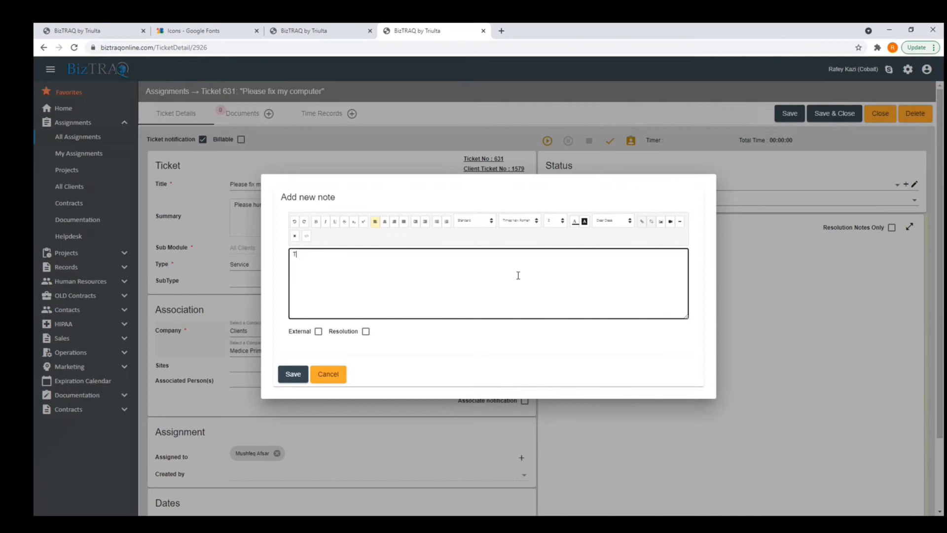
key("BackSpace")
key("BackSpace")
key("BackSpace")
key("BackSpace")
type("I am working on this ticke")
Keep the note internal, save it, and save and close the ticket.
left_click(319, 332)
left_click(319, 332)
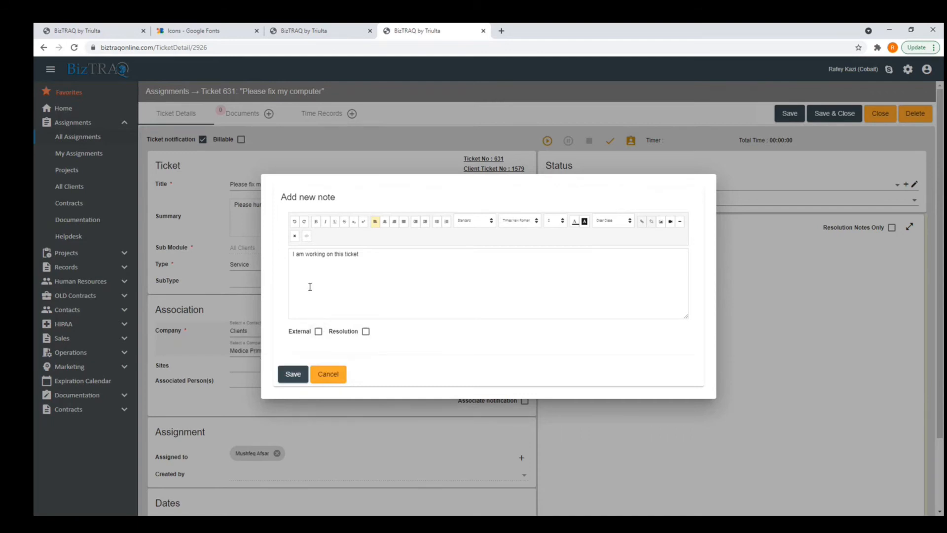
left_click(293, 374)
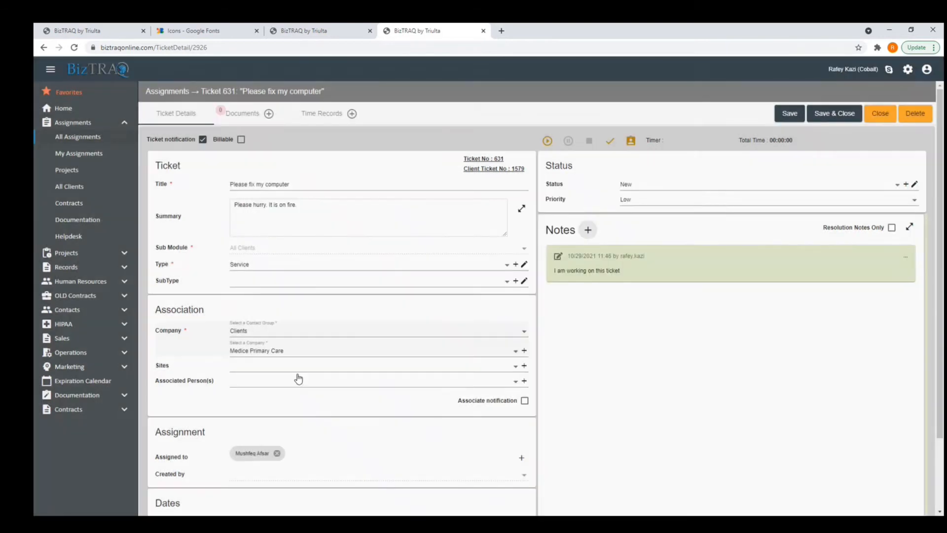
left_click(840, 114)
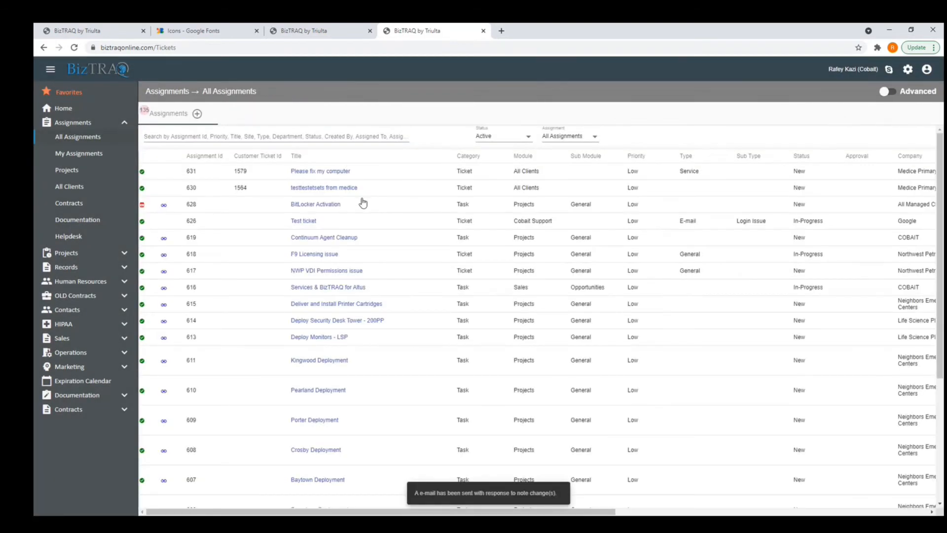
Check the ticket in the client's view, then return to the provider's assignments list.
left_click(314, 32)
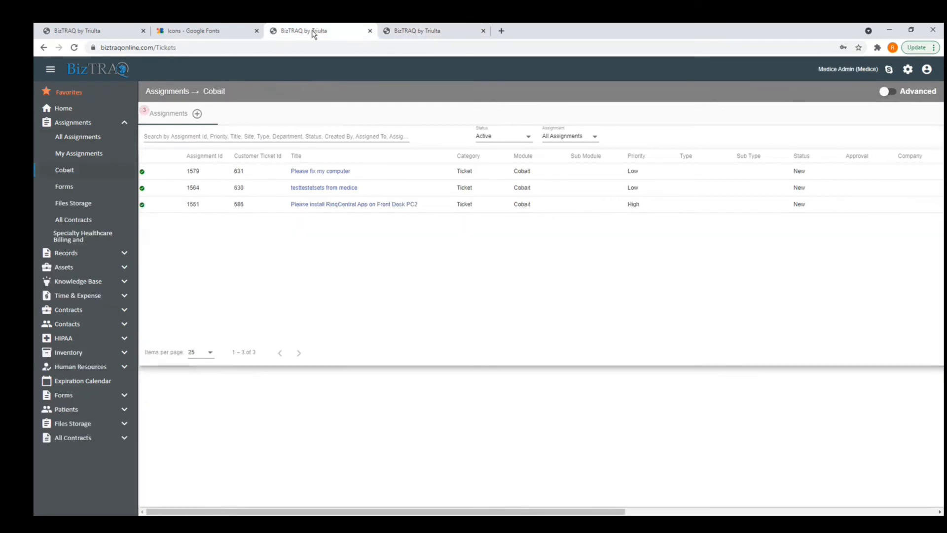
left_click(302, 173)
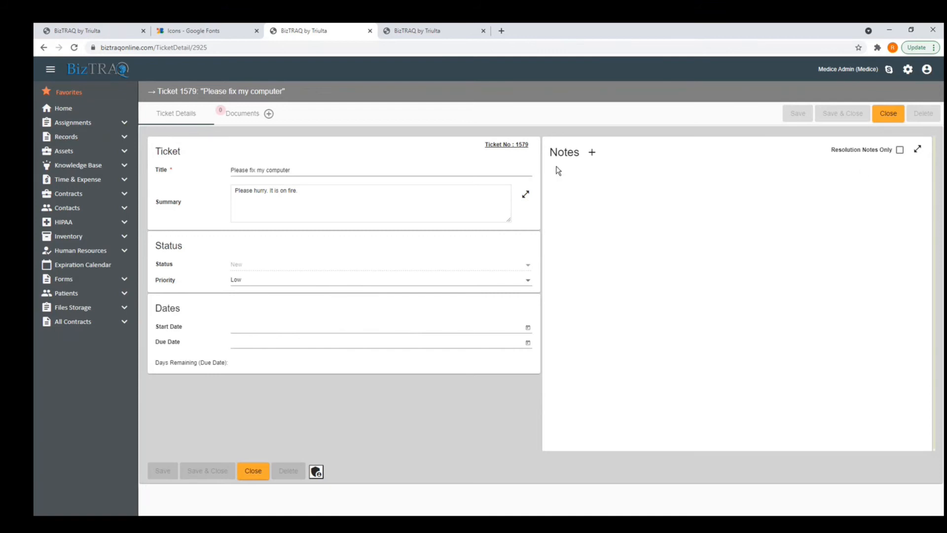
left_click(424, 32)
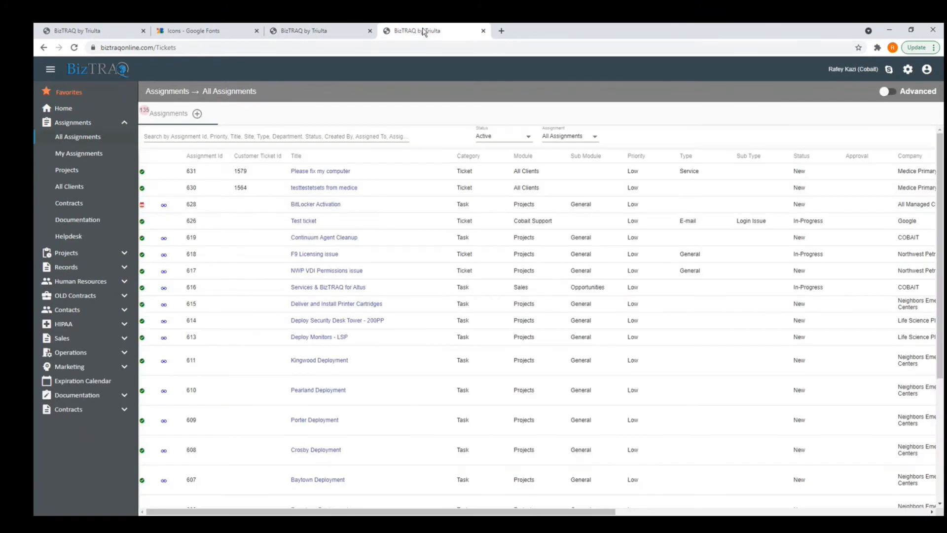
Make ticket 631's note external so the client sees it, then open the Provider settings.
left_click(320, 171)
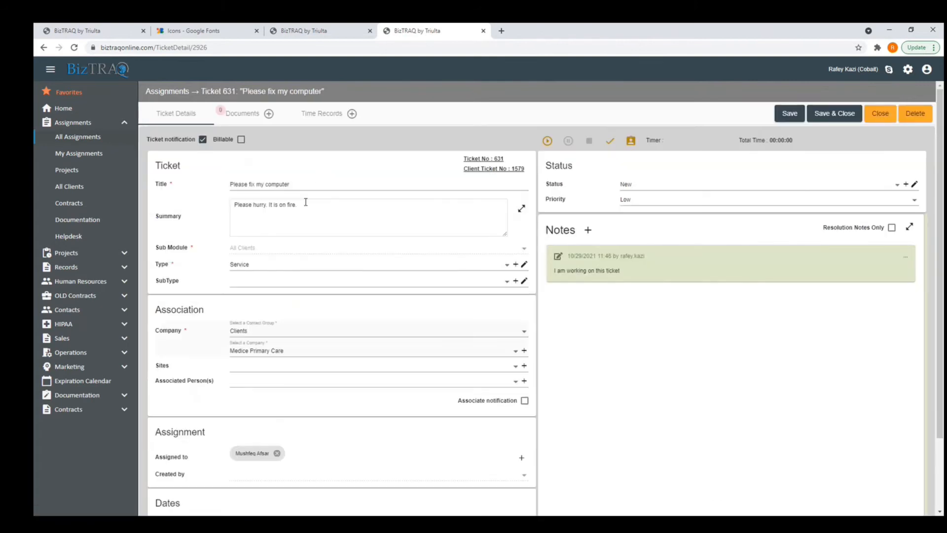
left_click(557, 254)
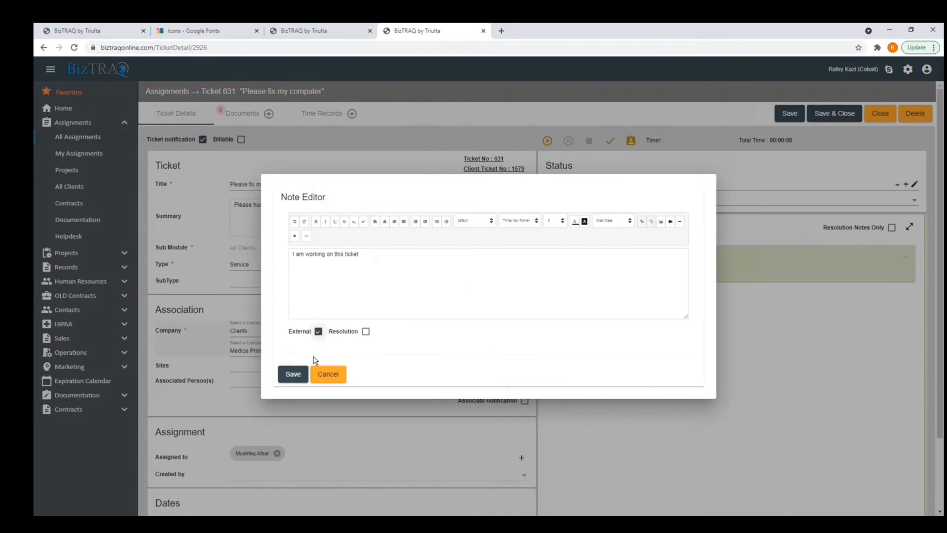
left_click(294, 375)
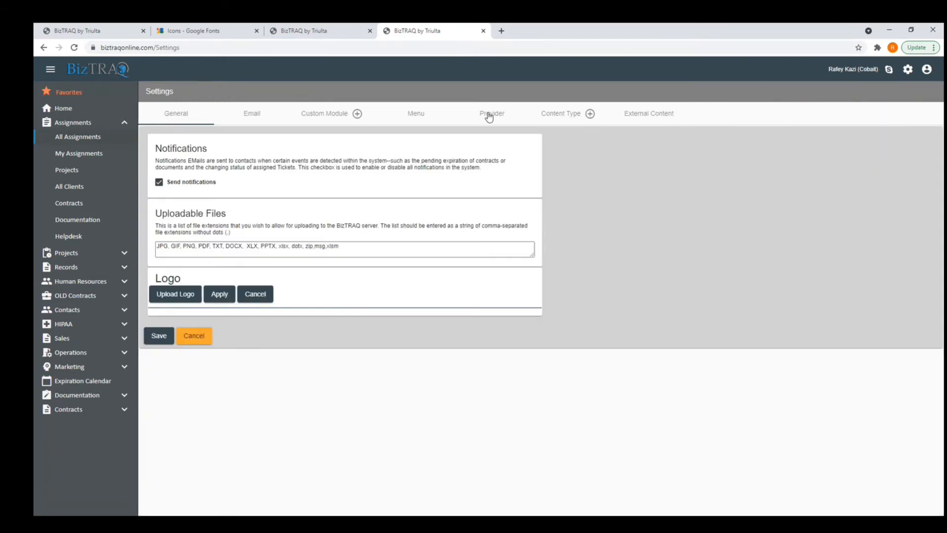
left_click(488, 115)
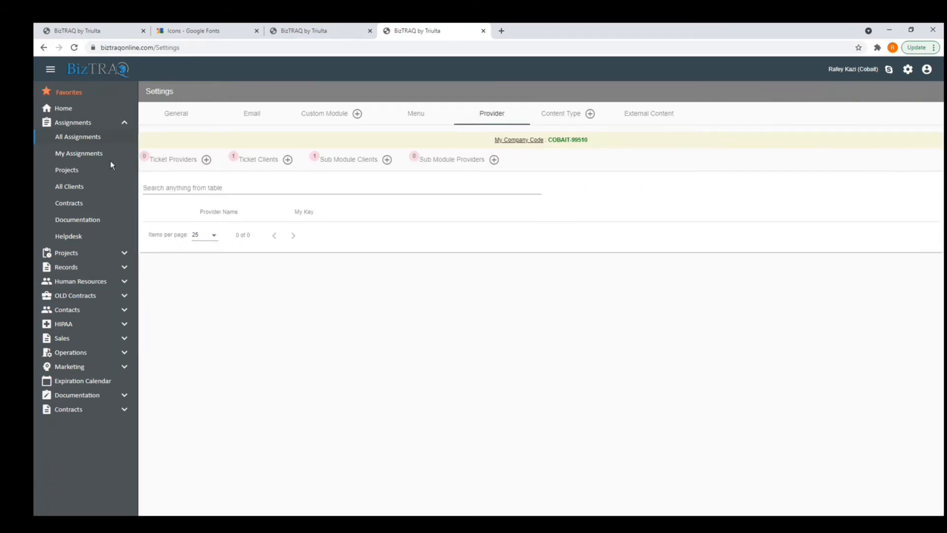
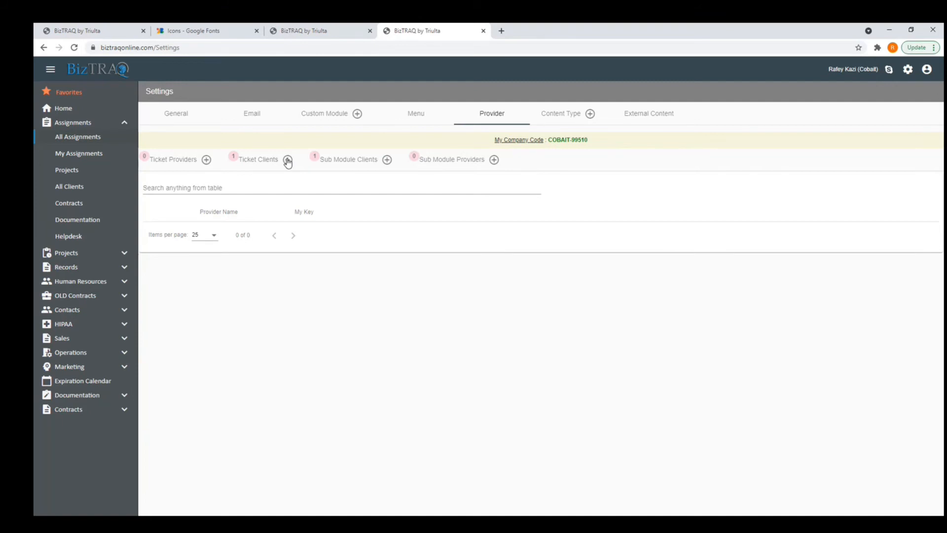
Show the Ticket Clients sub-tab, listing Medice with its provider and consumer keys.
left_click(269, 159)
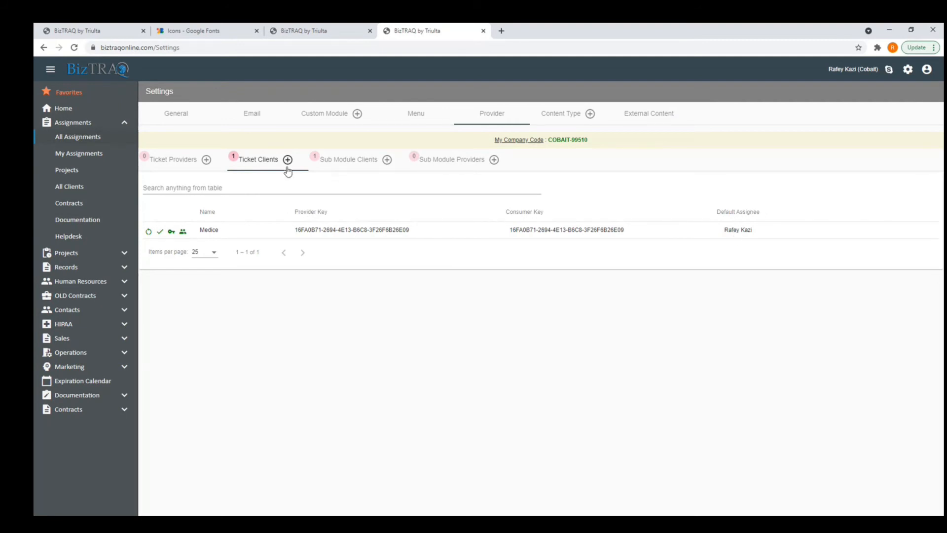
In the Medice session, open Settings > Provider > Ticket Providers.
left_click(316, 30)
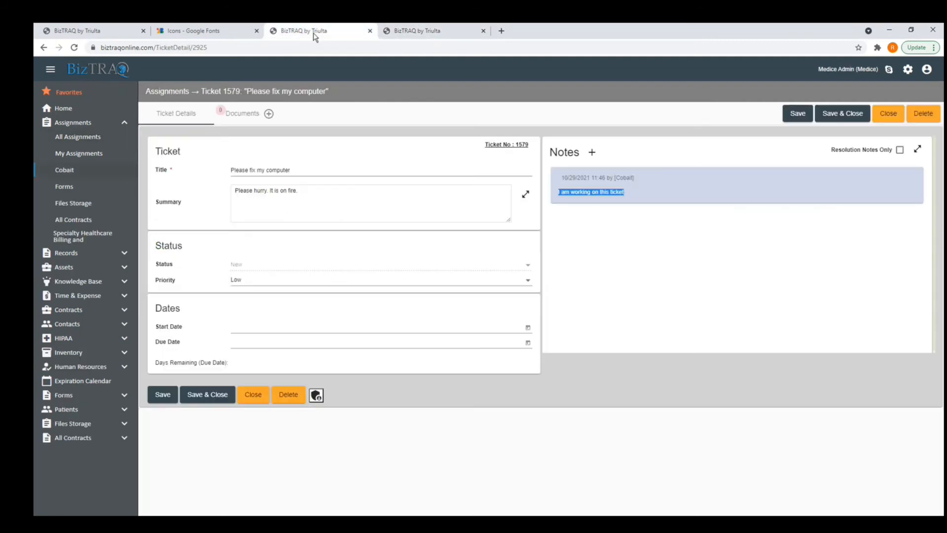
left_click(908, 72)
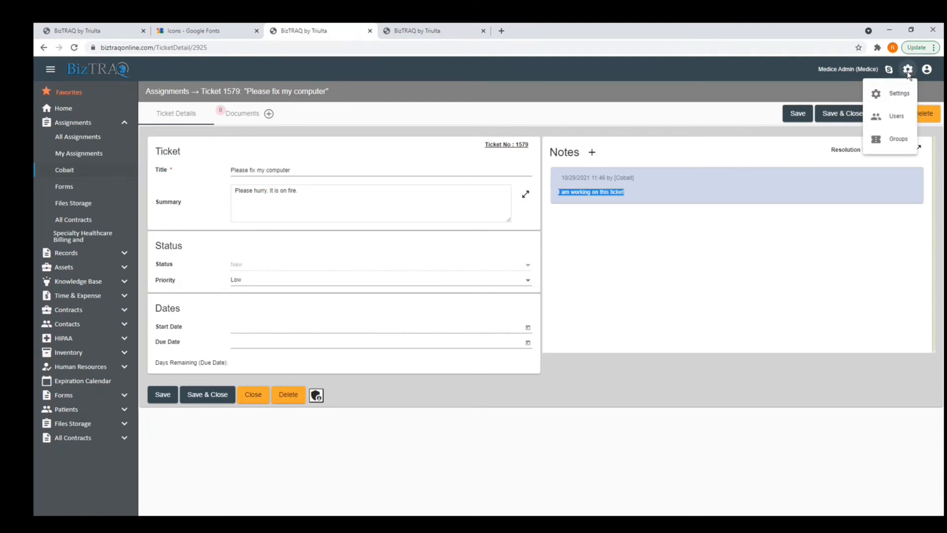
left_click(893, 98)
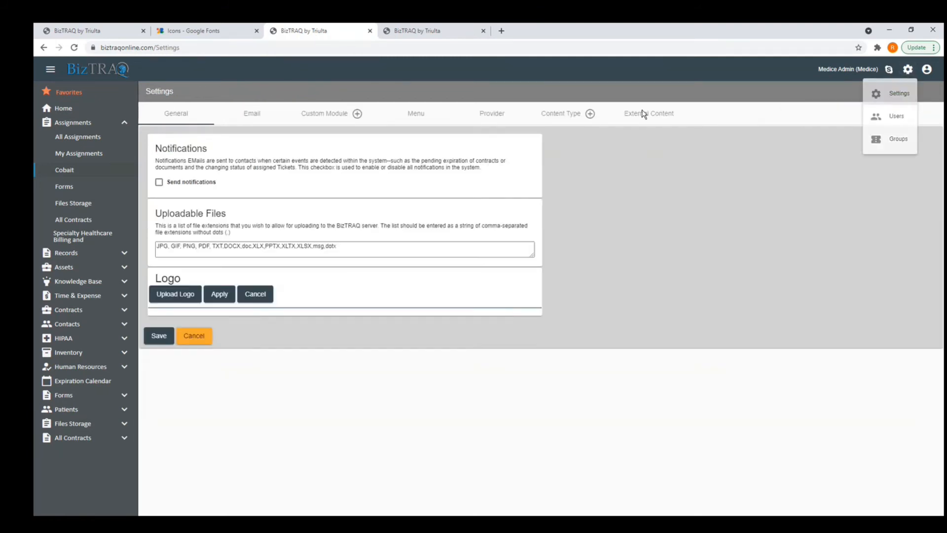
left_click(498, 116)
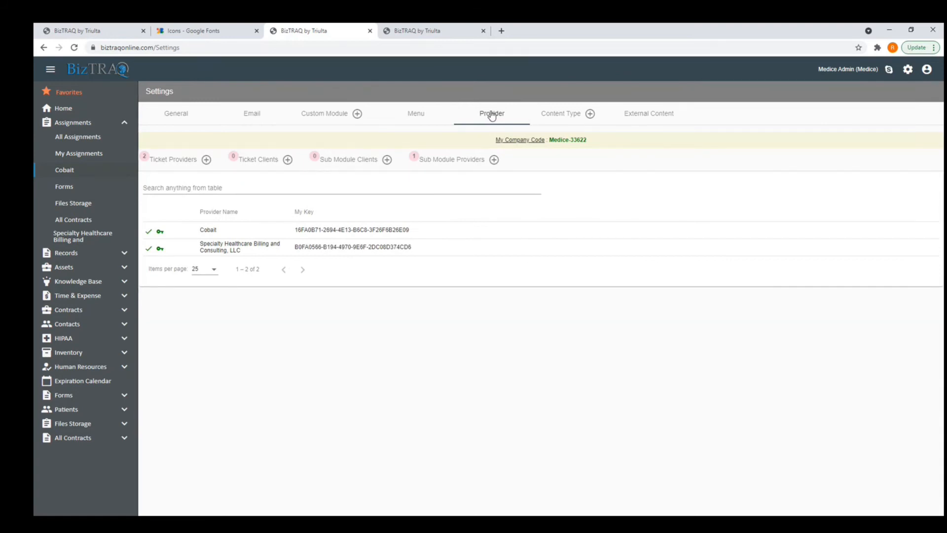
left_click(171, 164)
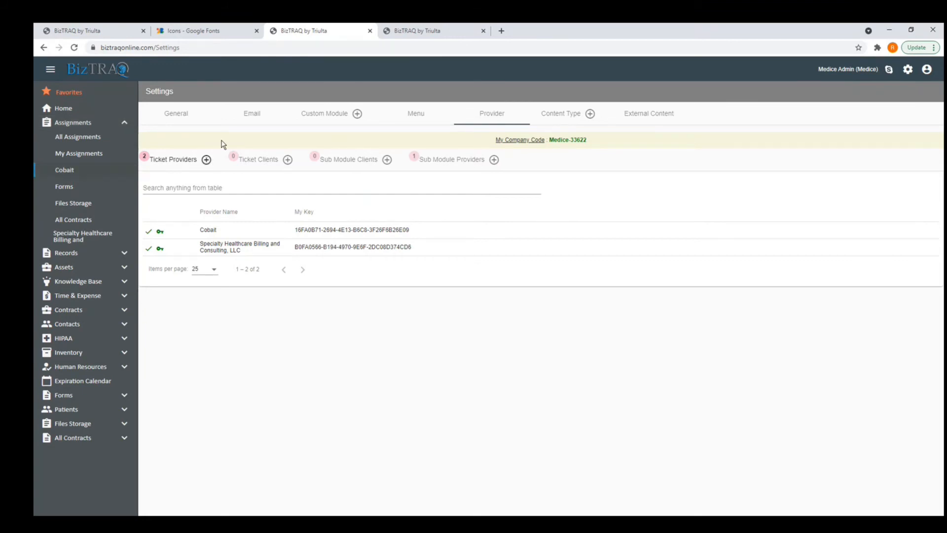
Copy the Medice company code and return to the Cobait tab.
left_click_drag(588, 140, 549, 140)
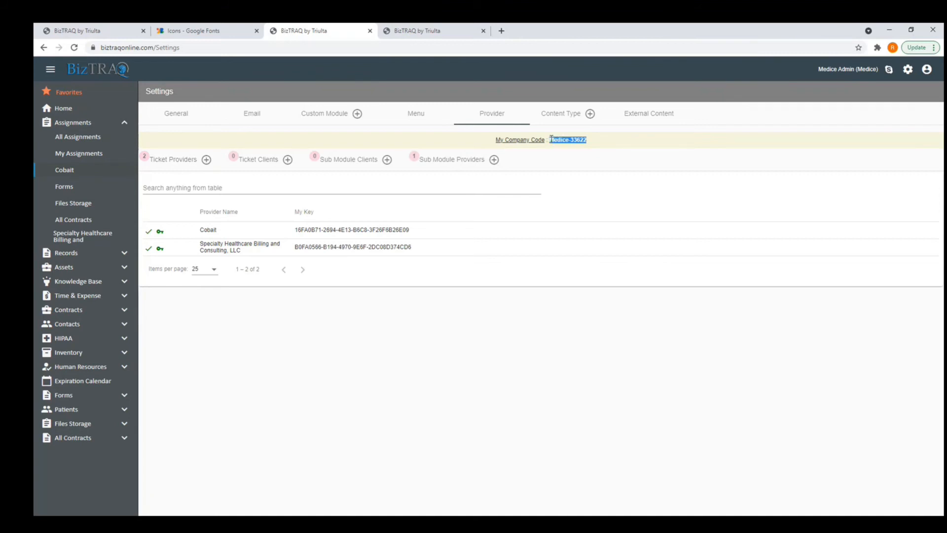
right_click(578, 142)
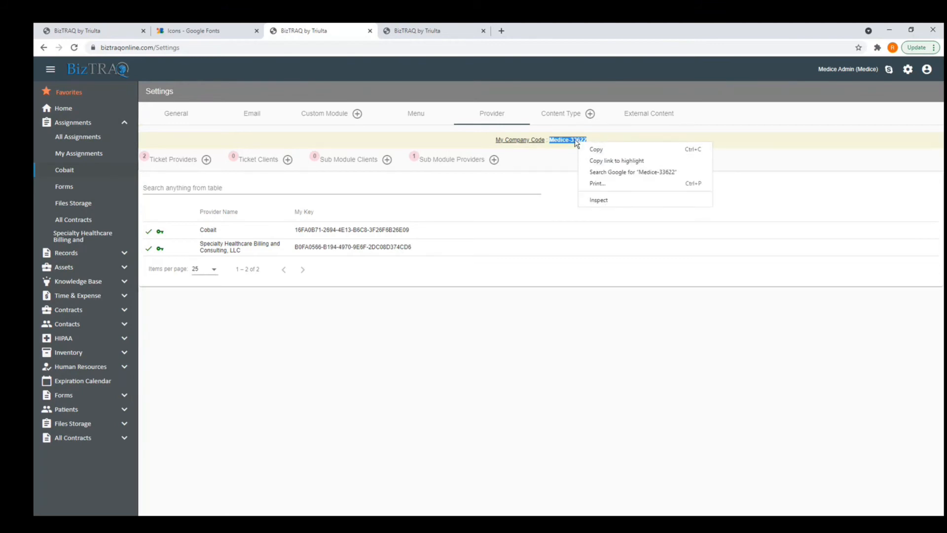
left_click(493, 337)
left_click(444, 31)
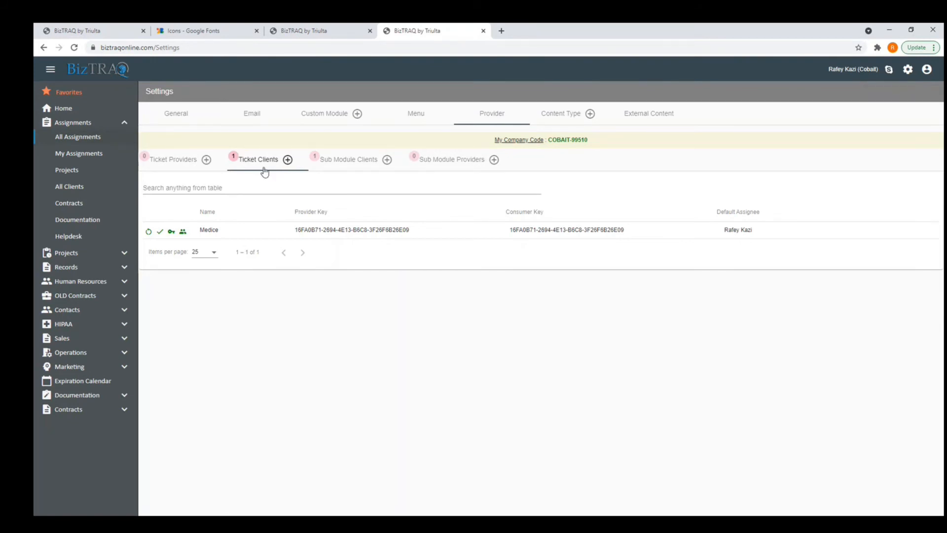
Start a new ticket client, check the Assigned To options, then cancel without saving.
left_click(288, 160)
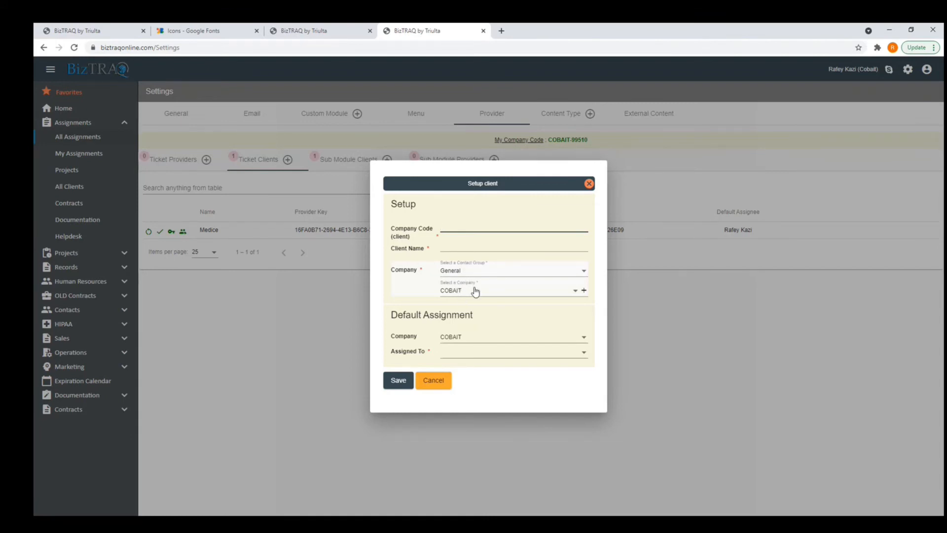
left_click(459, 355)
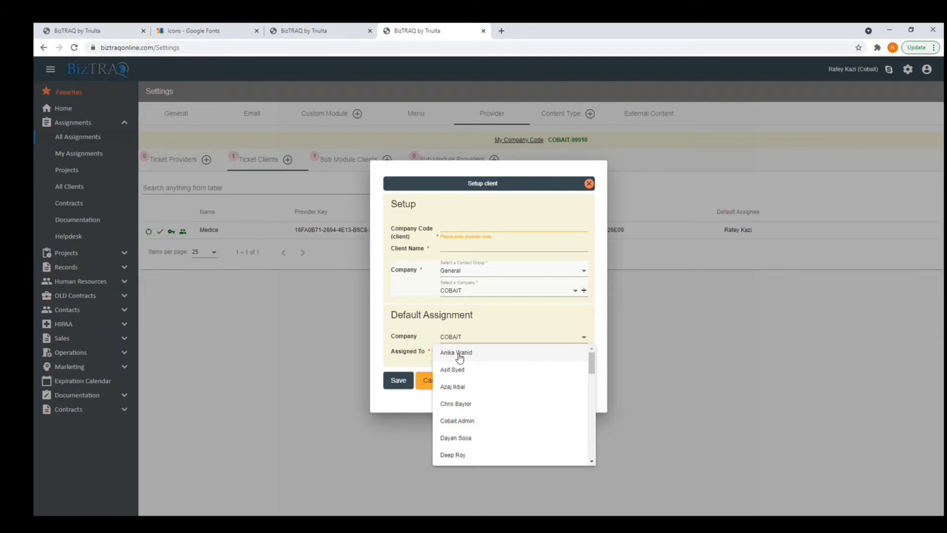
left_click(609, 268)
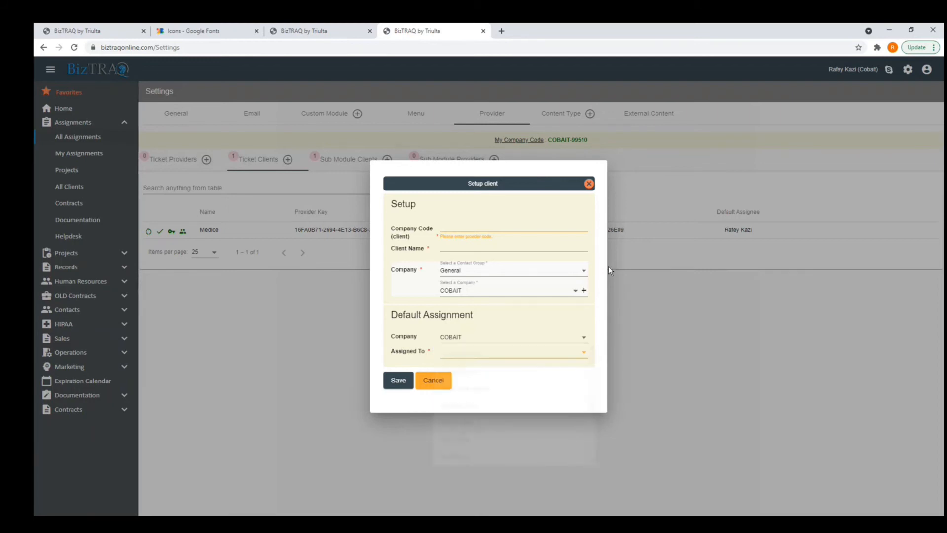
left_click(440, 382)
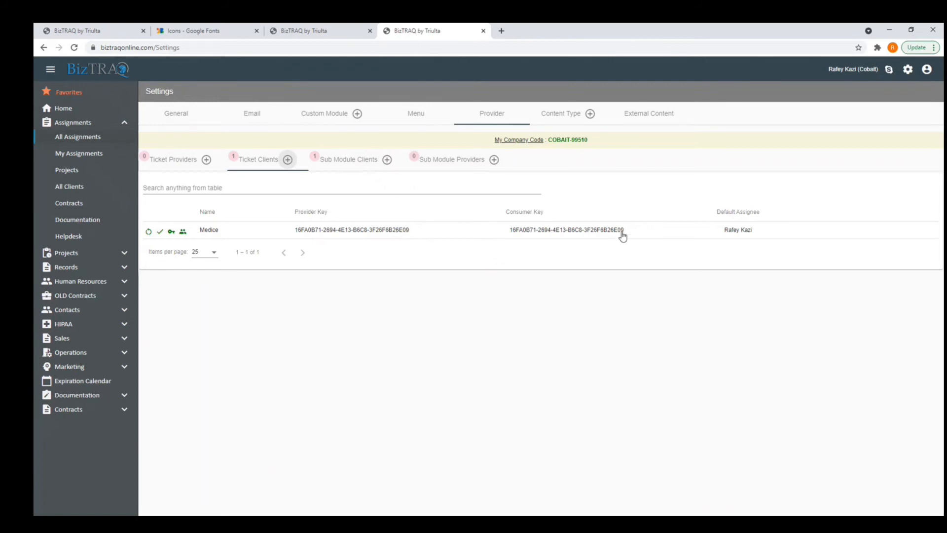
Select Medice's consumer key, reopen and cancel the new-client form, then switch to Medice's tab.
left_click_drag(625, 230, 519, 230)
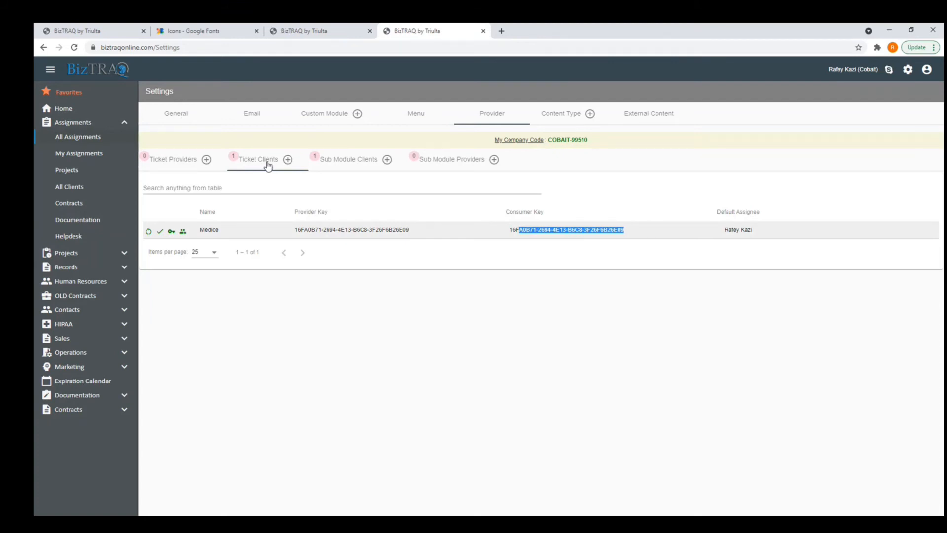
left_click(287, 160)
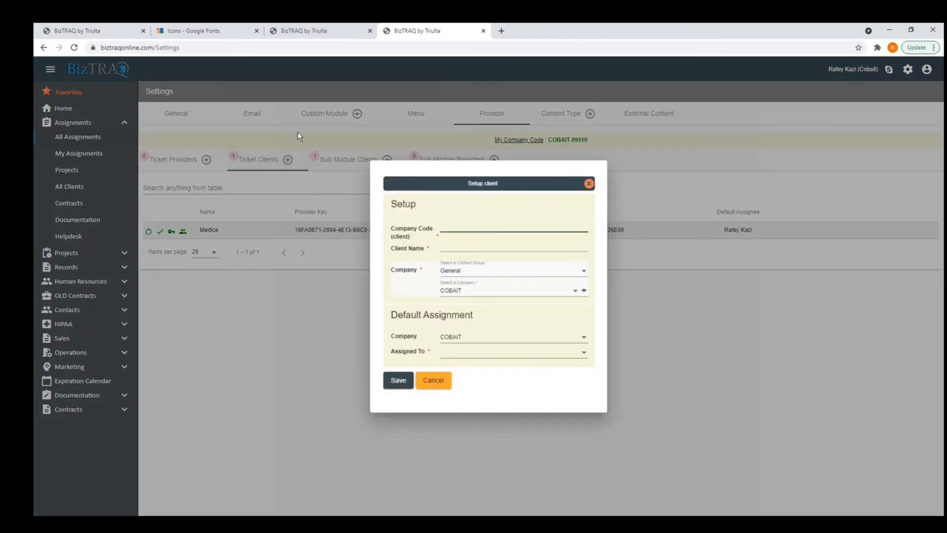
left_click(433, 380)
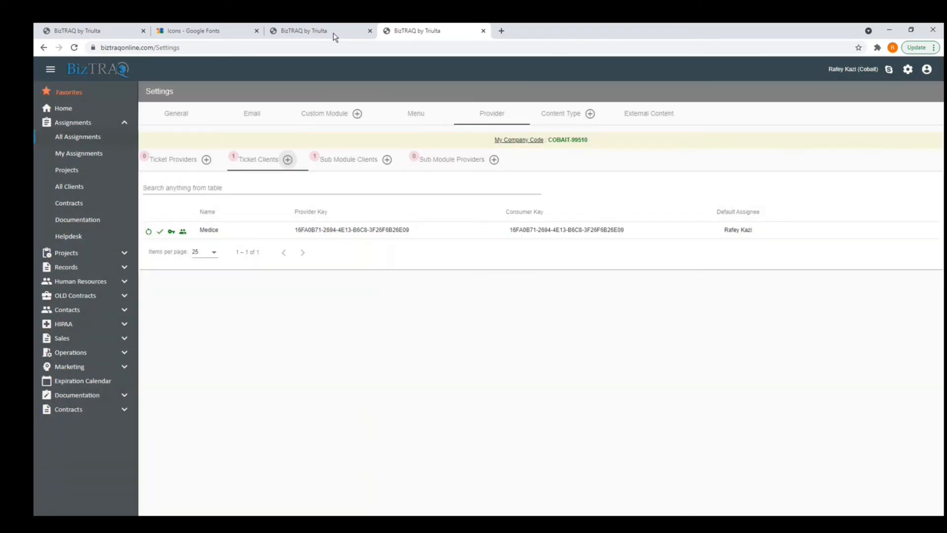
left_click(335, 32)
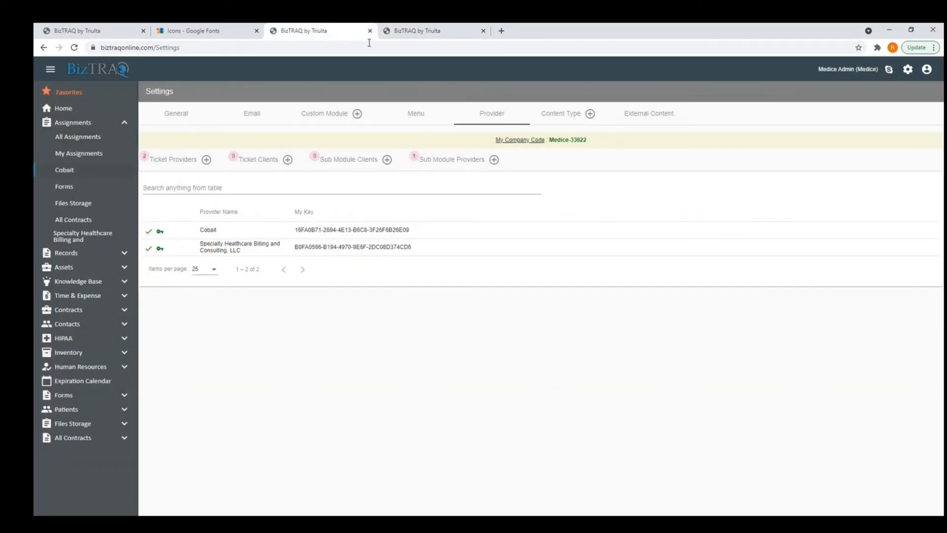
left_click(206, 161)
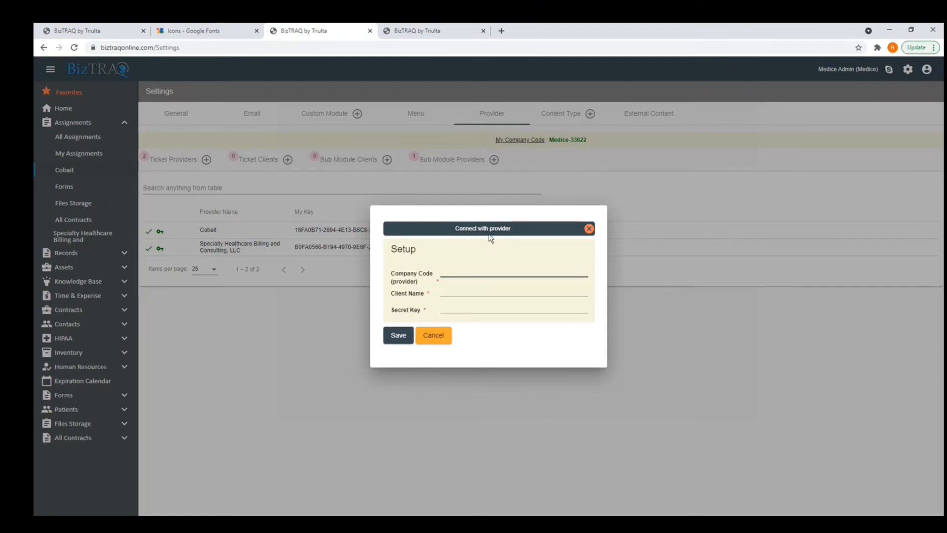
left_click(447, 335)
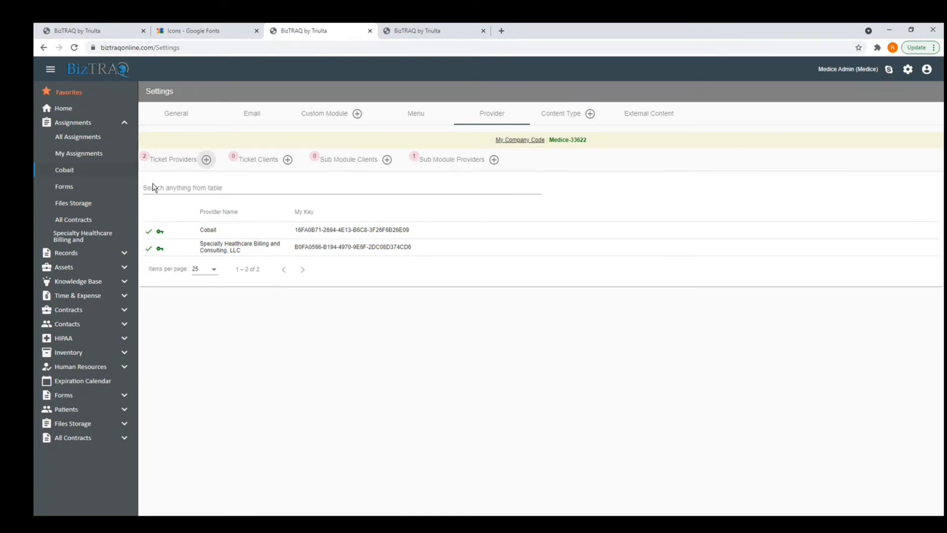
Review Medice's Cobait assignments, Forms and Invoices records, then switch back to Cobait's settings.
left_click(79, 174)
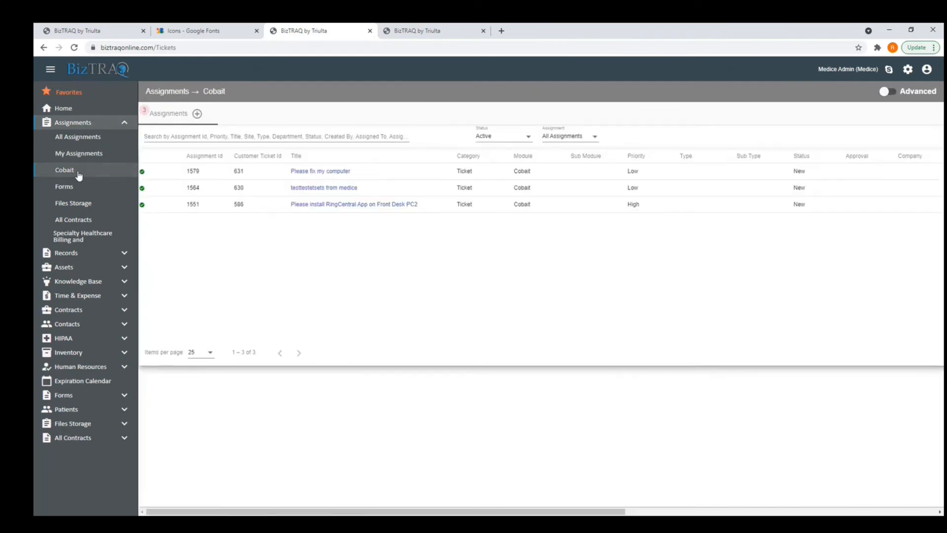
left_click(69, 189)
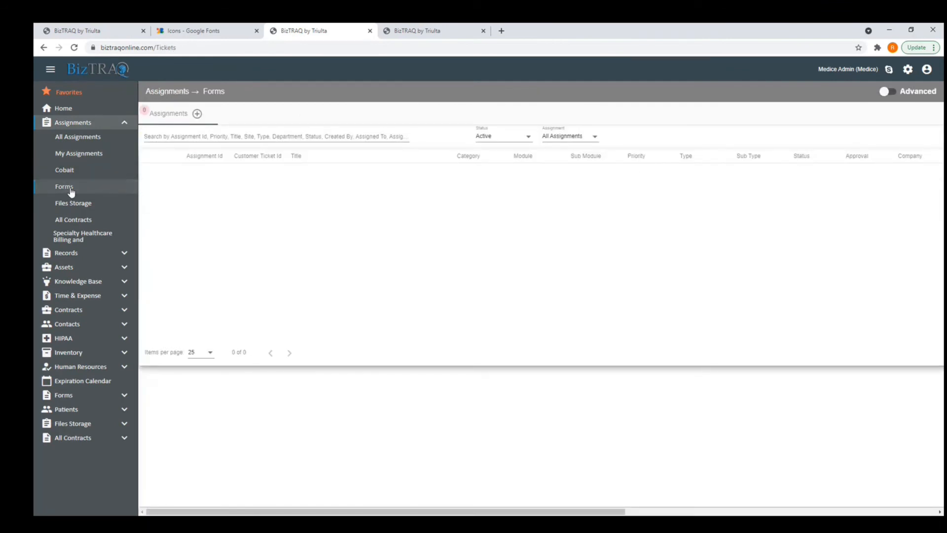
left_click(72, 173)
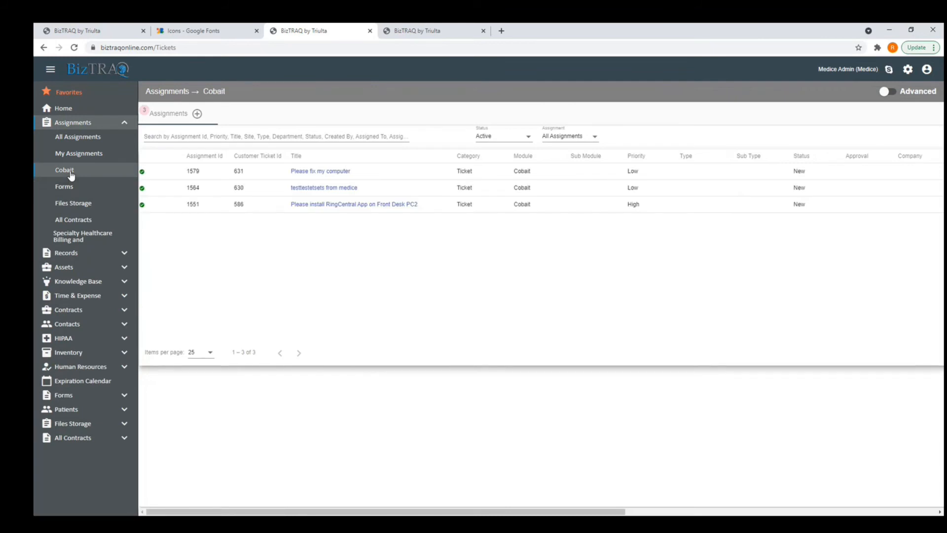
left_click(82, 254)
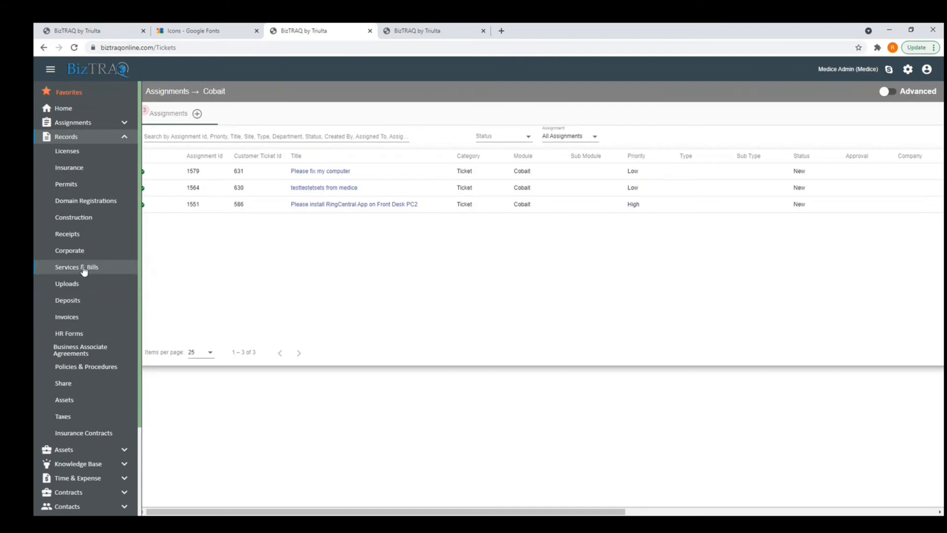
left_click(81, 318)
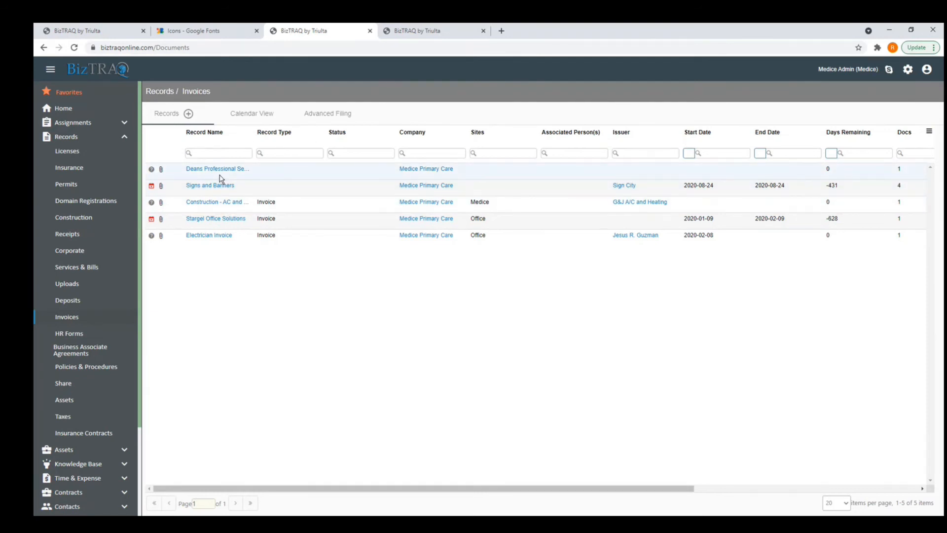
key("ctrl+Tab")
left_click(90, 124)
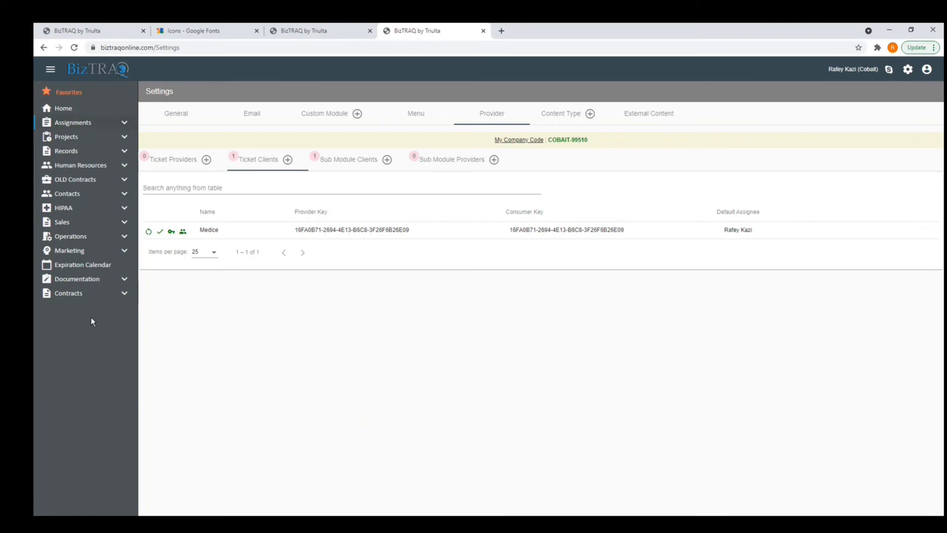
Log in to the support account in a new tab using saved credentials.
left_click(501, 30)
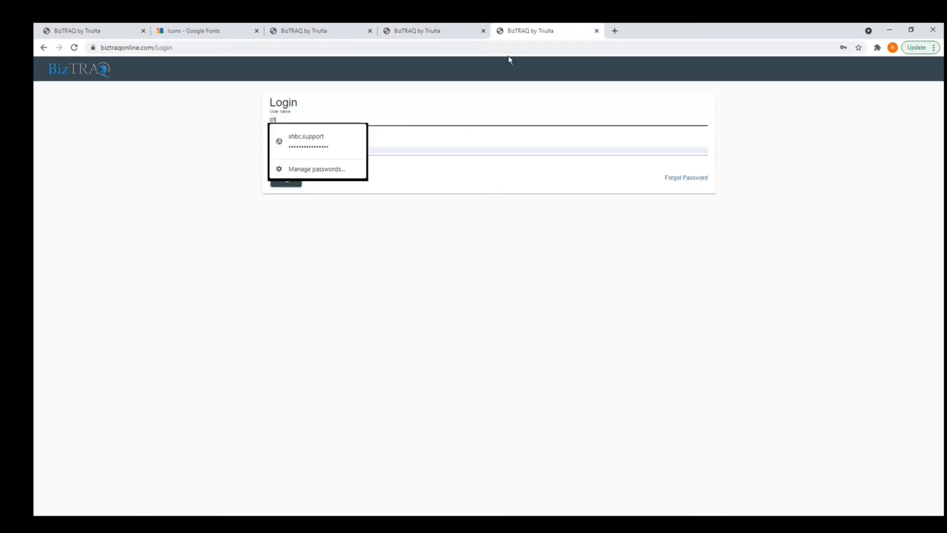
left_click(303, 138)
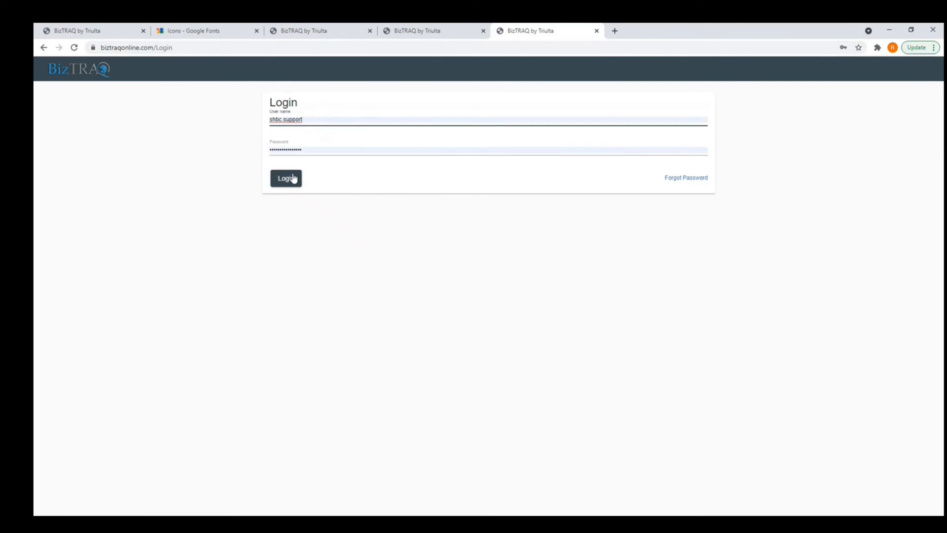
left_click(285, 179)
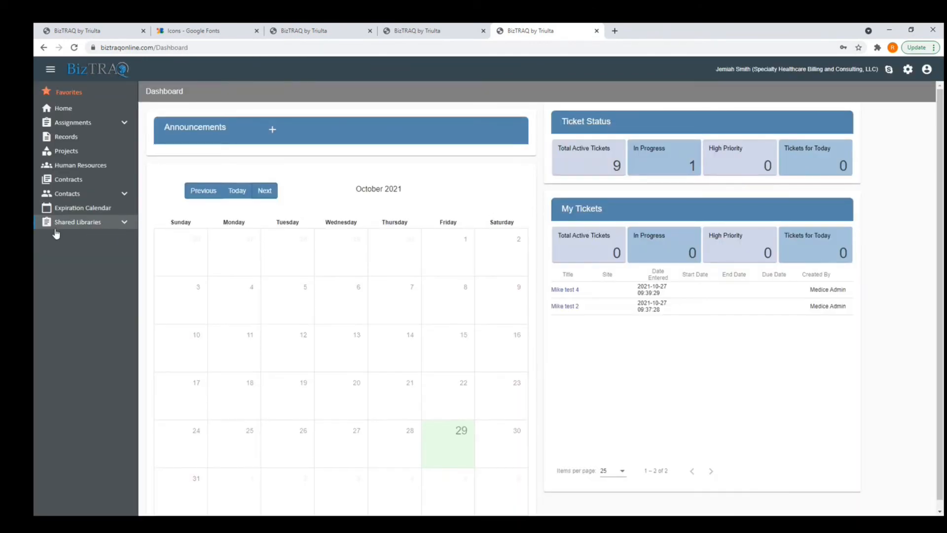
Open the Molina record in Medice's shared Insurance Contracts library.
left_click(91, 227)
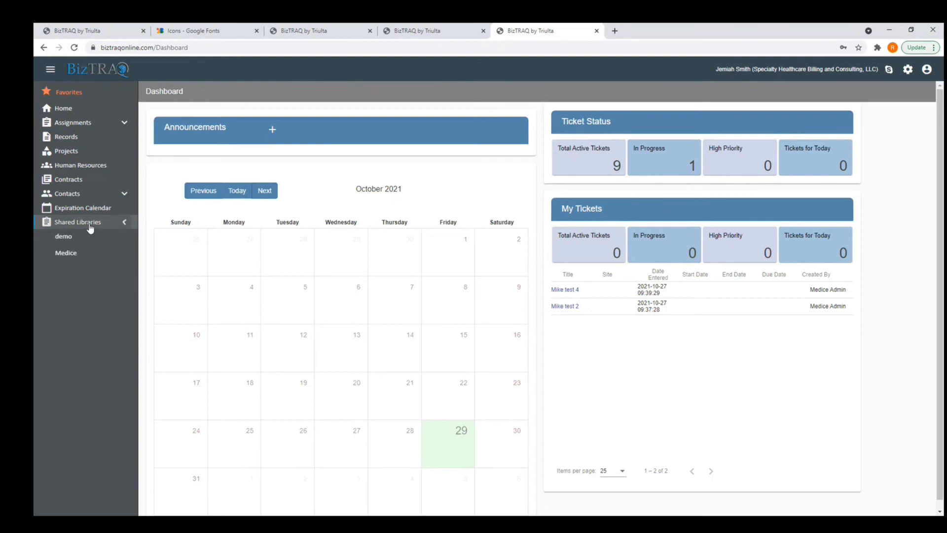
left_click(78, 255)
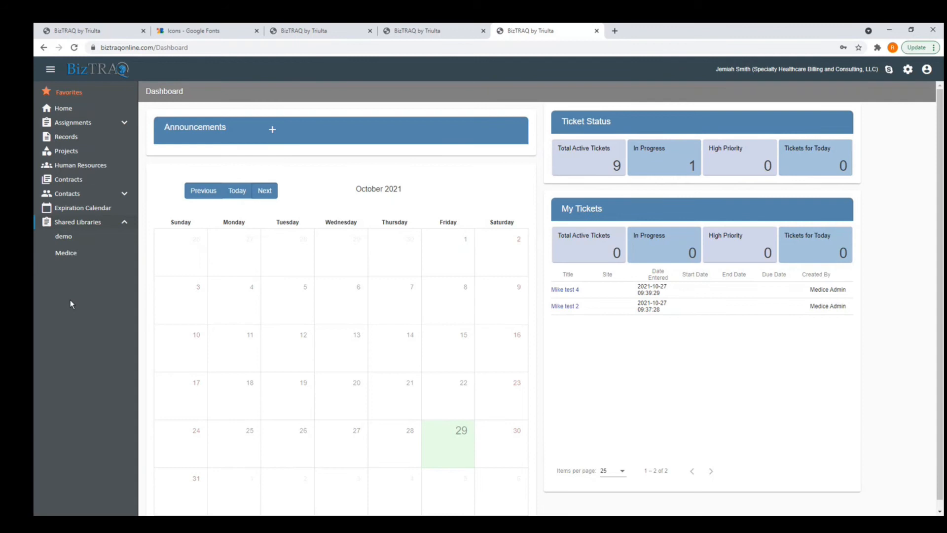
mouse_move(70, 260)
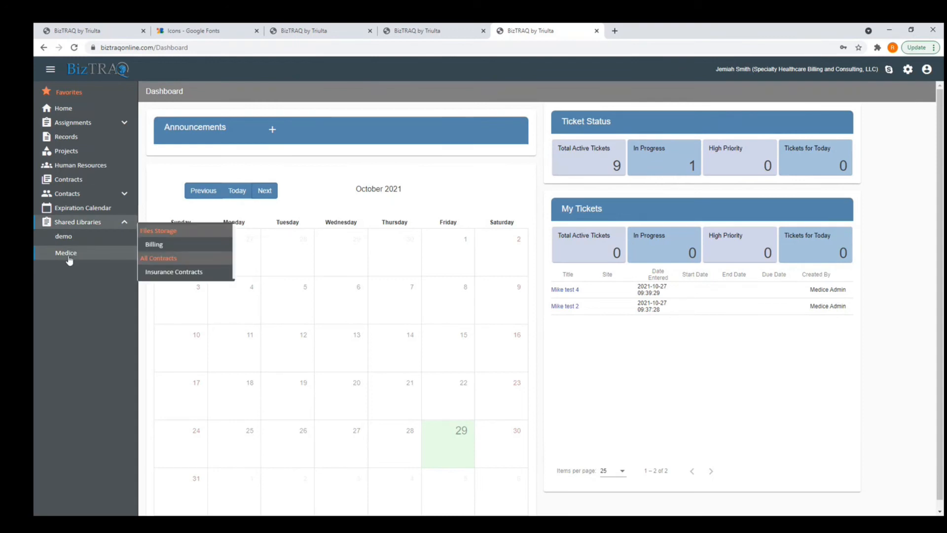
left_click(155, 246)
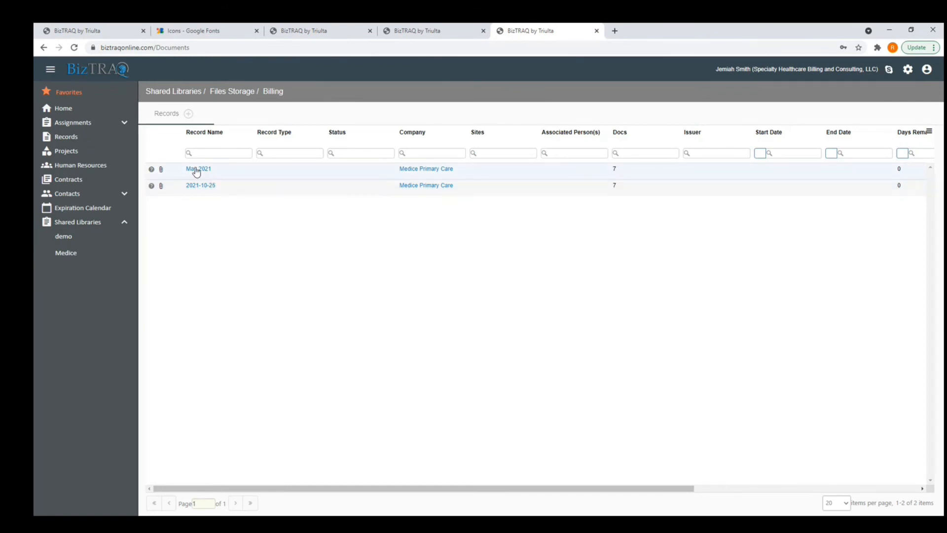
mouse_move(61, 253)
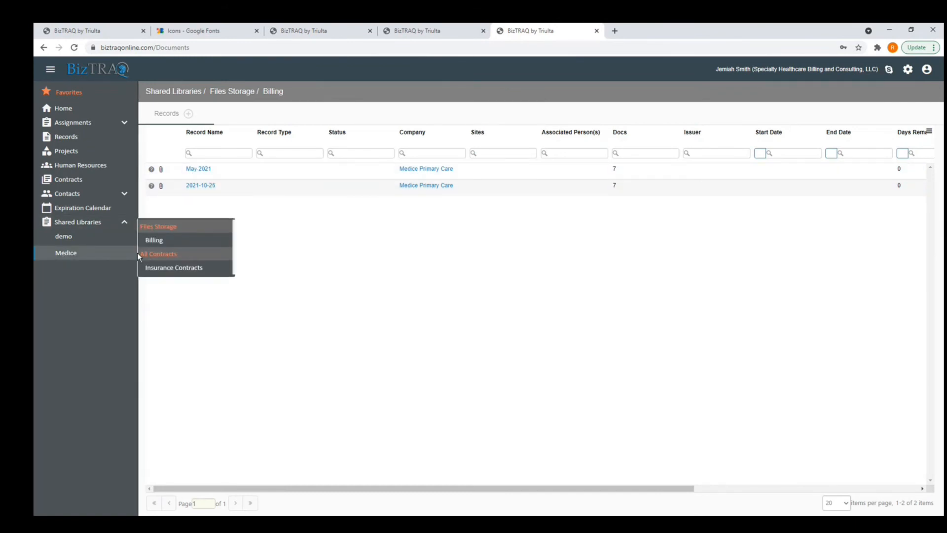
left_click(153, 269)
left_click(196, 170)
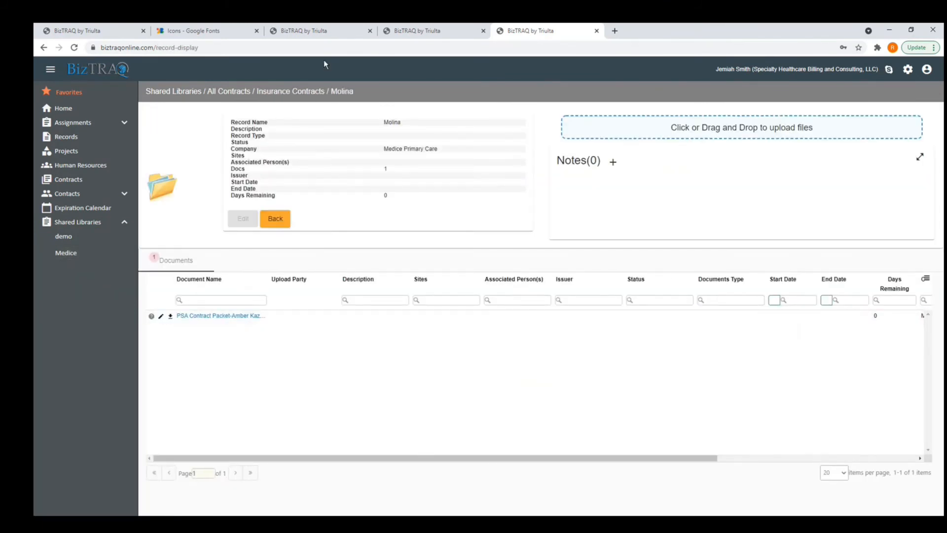
In the Medice admin session, view Insurance Contracts and Files Storage > Billing.
left_click(325, 33)
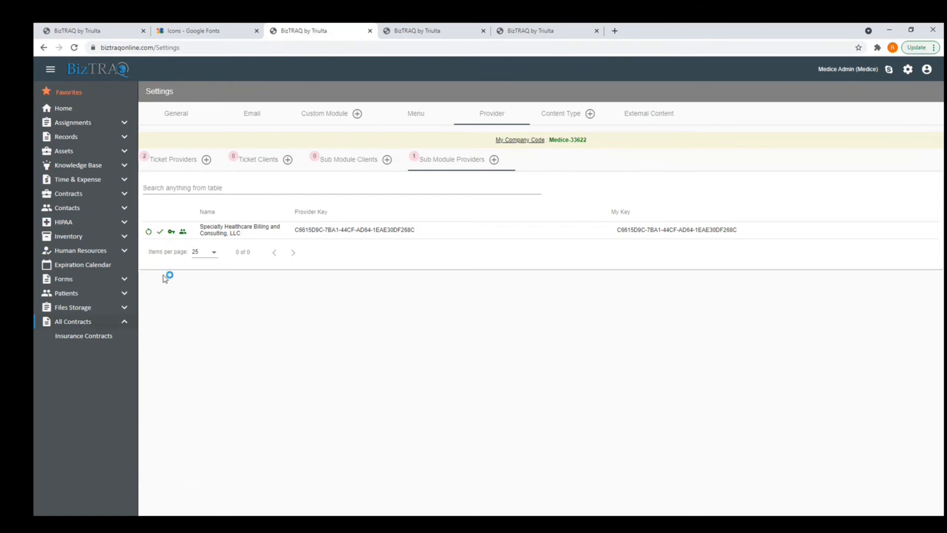
left_click(69, 333)
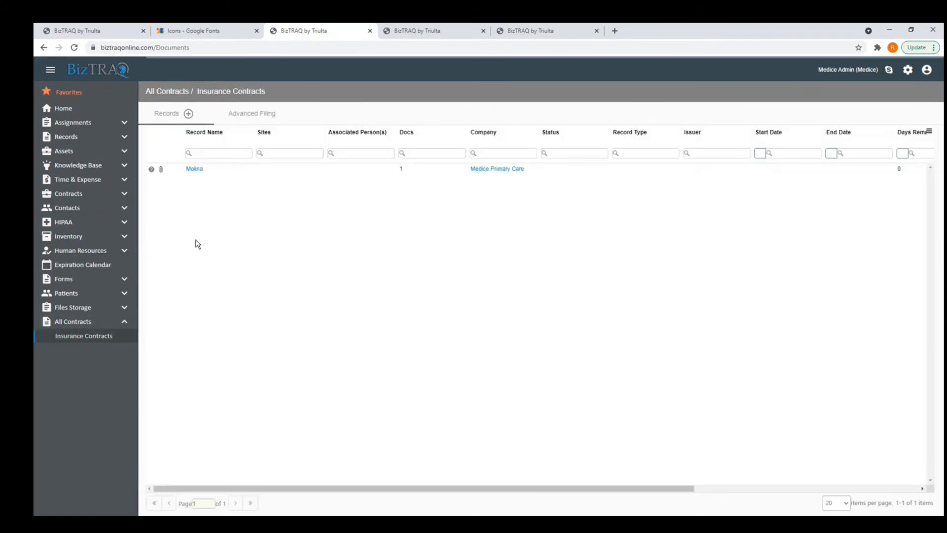
left_click(87, 312)
left_click(78, 323)
Back in the provider view, reopen the Molina record from Medice's shared Insurance Contracts.
left_click(541, 32)
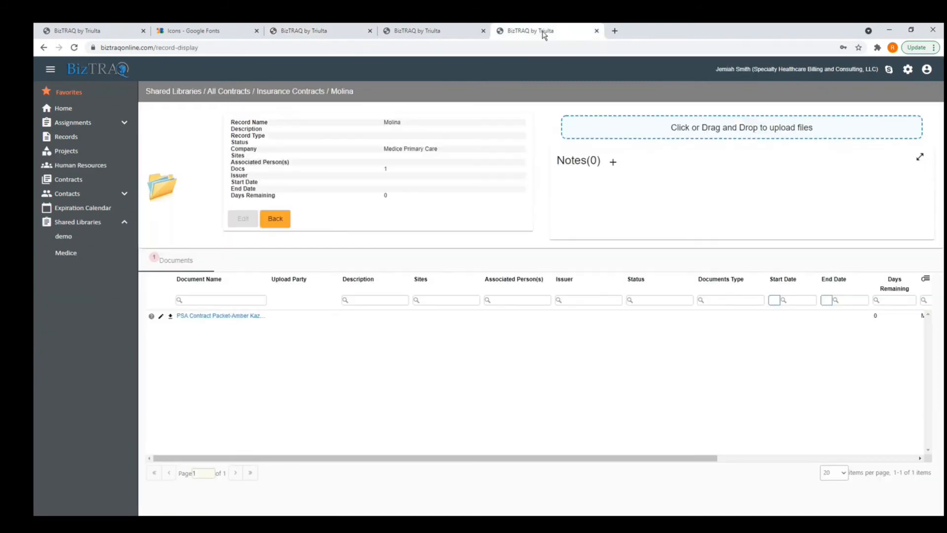
left_click(92, 228)
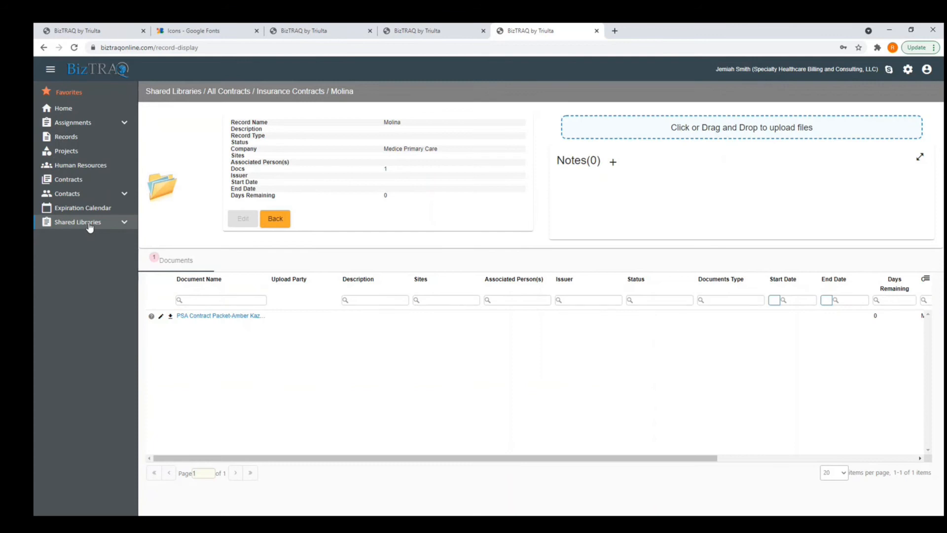
left_click(121, 225)
mouse_move(66, 239)
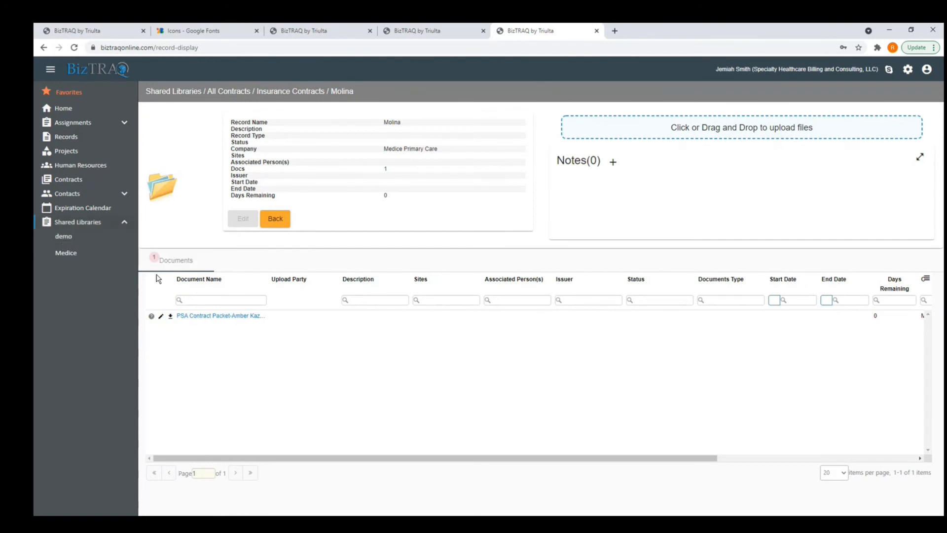
left_click(149, 258)
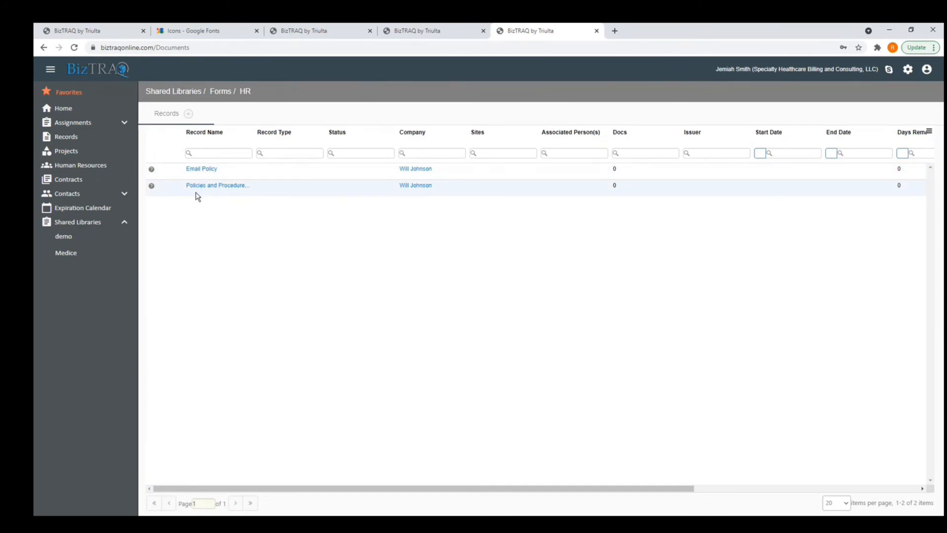
mouse_move(93, 257)
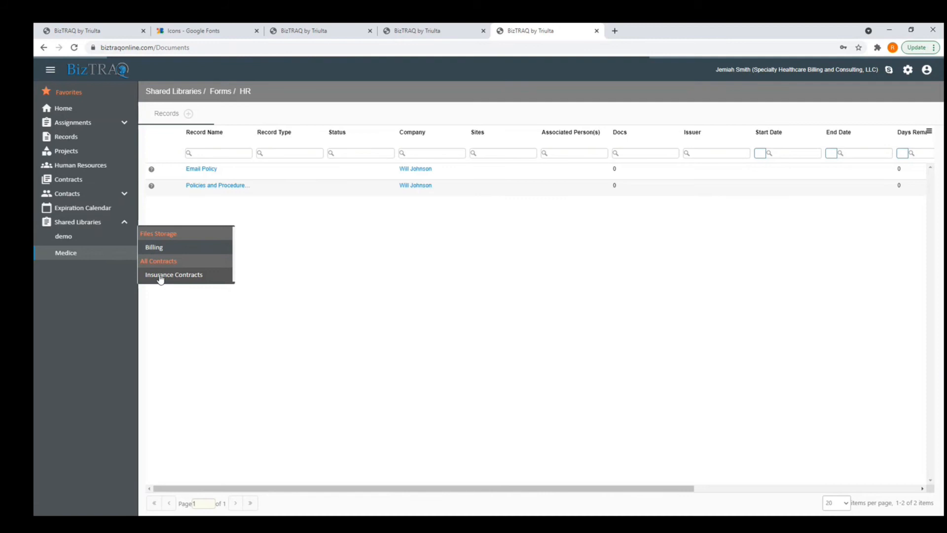
left_click(161, 279)
left_click(198, 170)
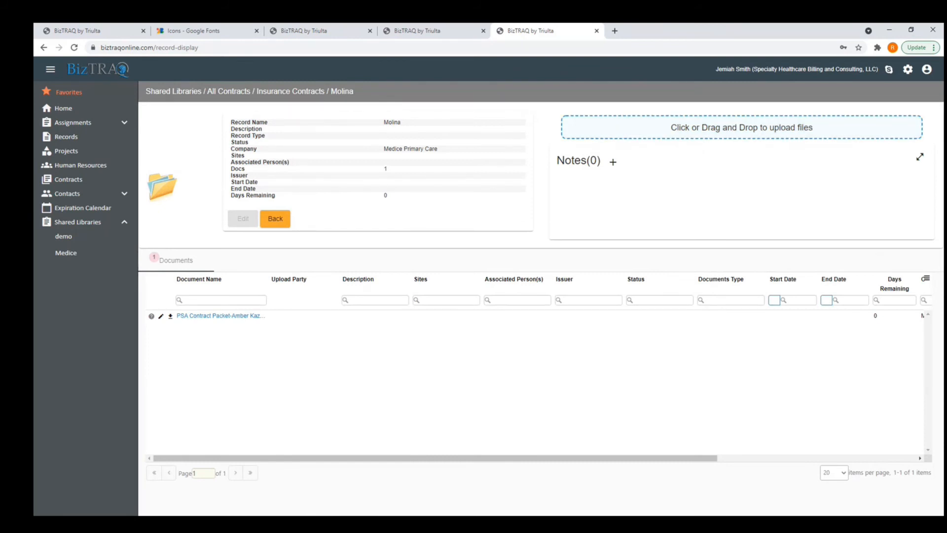
Upload a PDF into Medice's May 2021 Billing record and save it.
mouse_move(110, 260)
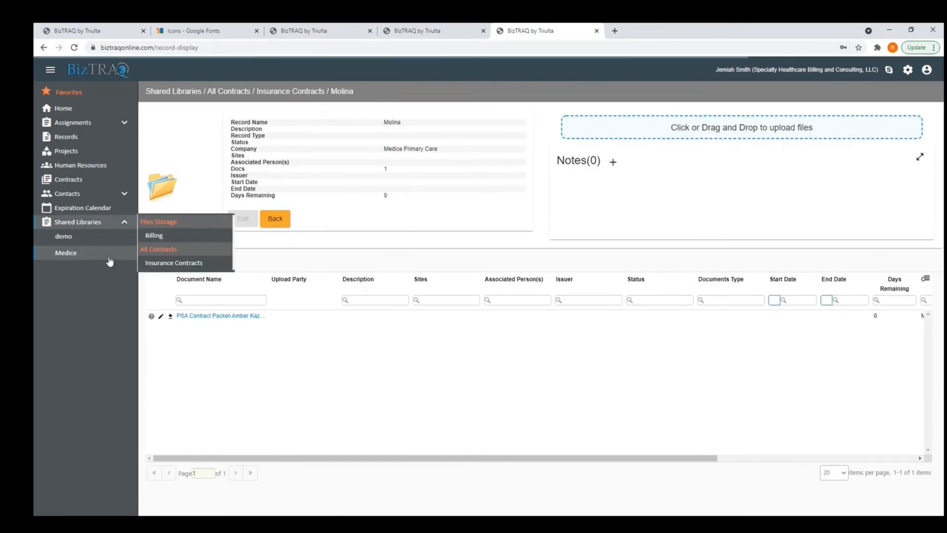
left_click(156, 235)
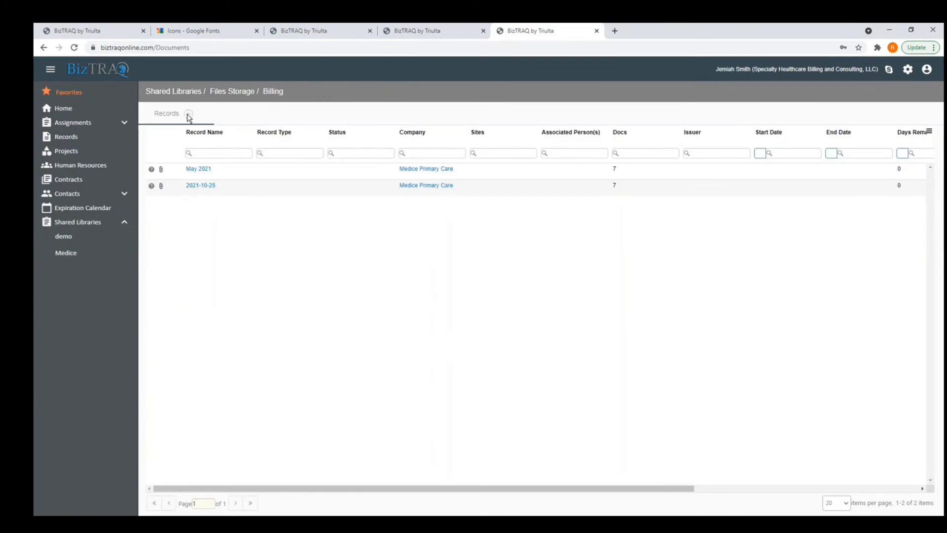
left_click(195, 170)
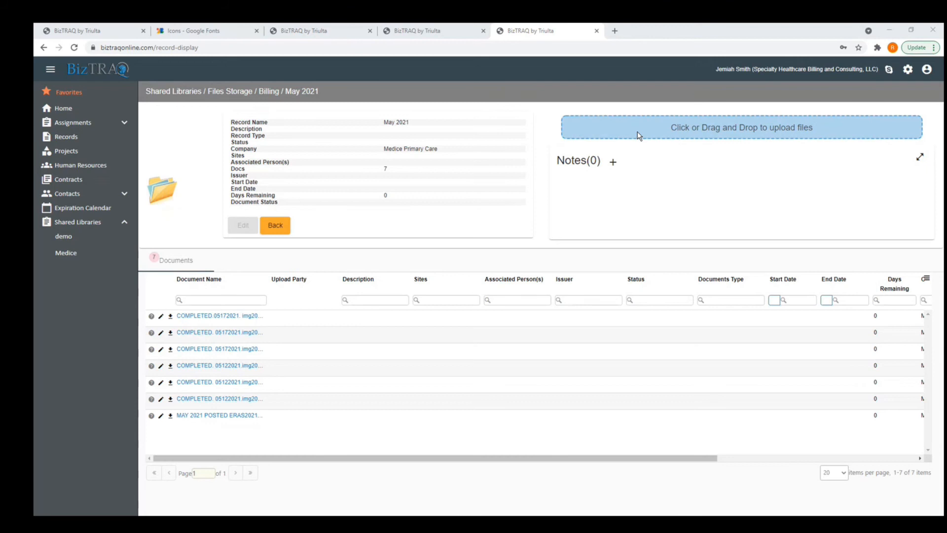
left_click(638, 132)
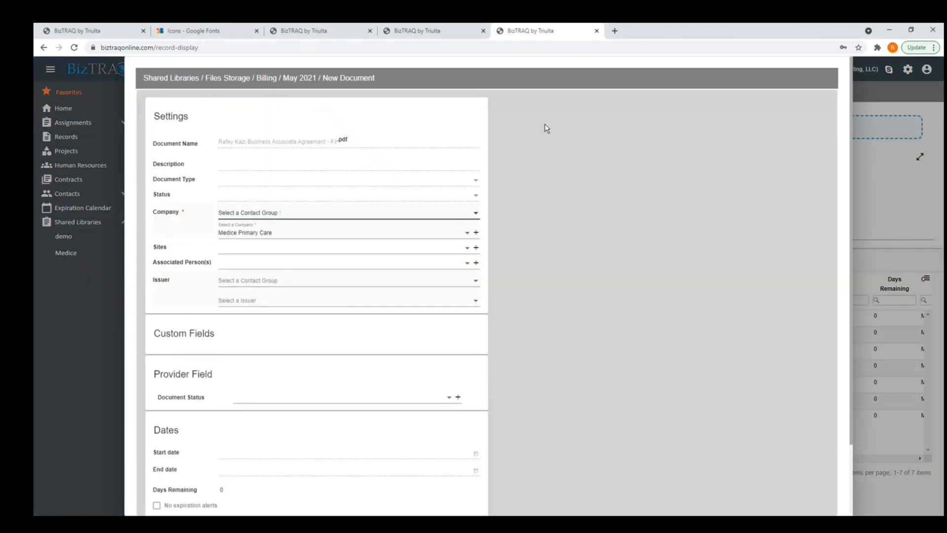
scroll(311, 262, "down", 2)
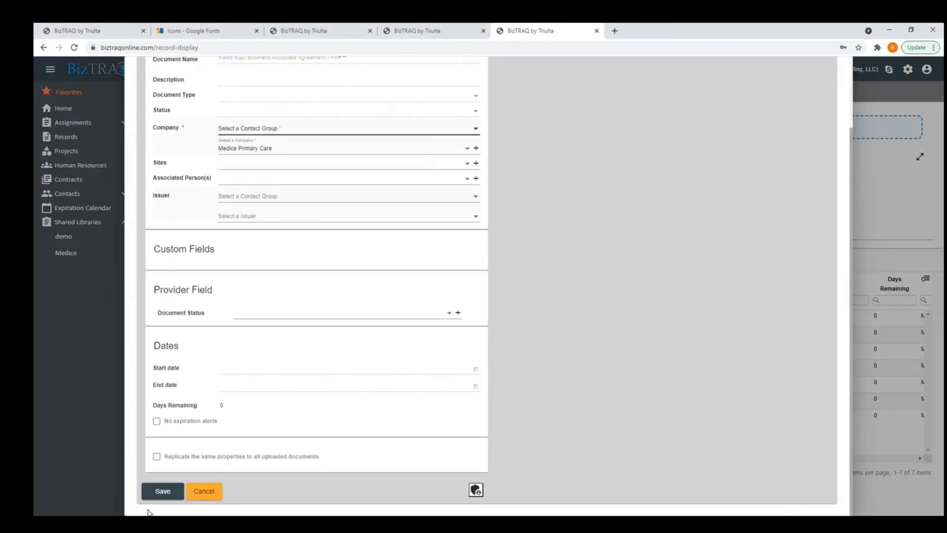
left_click(162, 492)
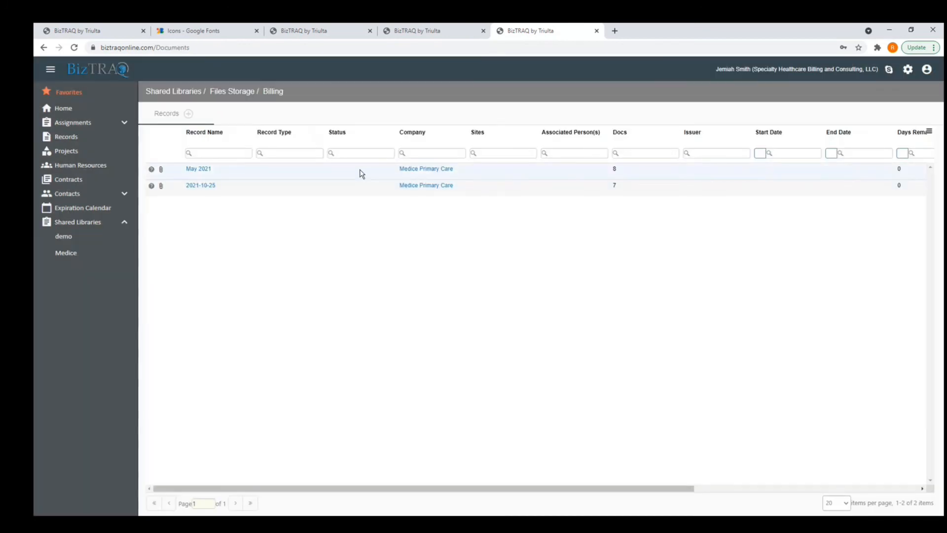
Open May 2021 in both account views and confirm the new document's PROVIDER upload party.
left_click(339, 28)
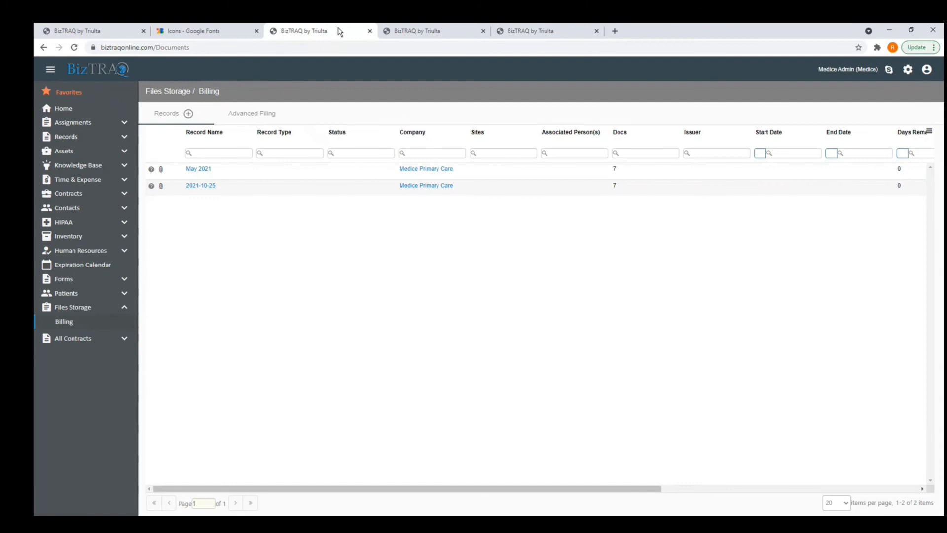
left_click(74, 325)
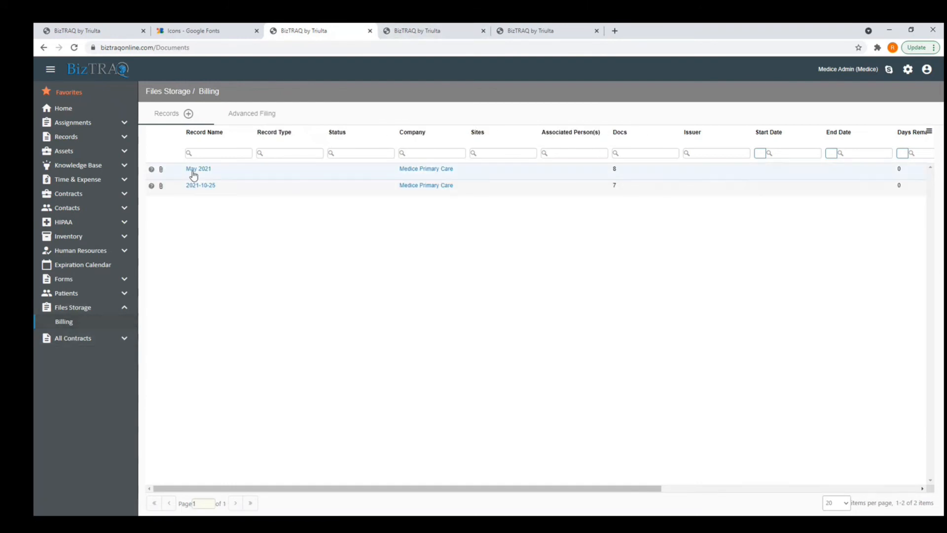
left_click(197, 170)
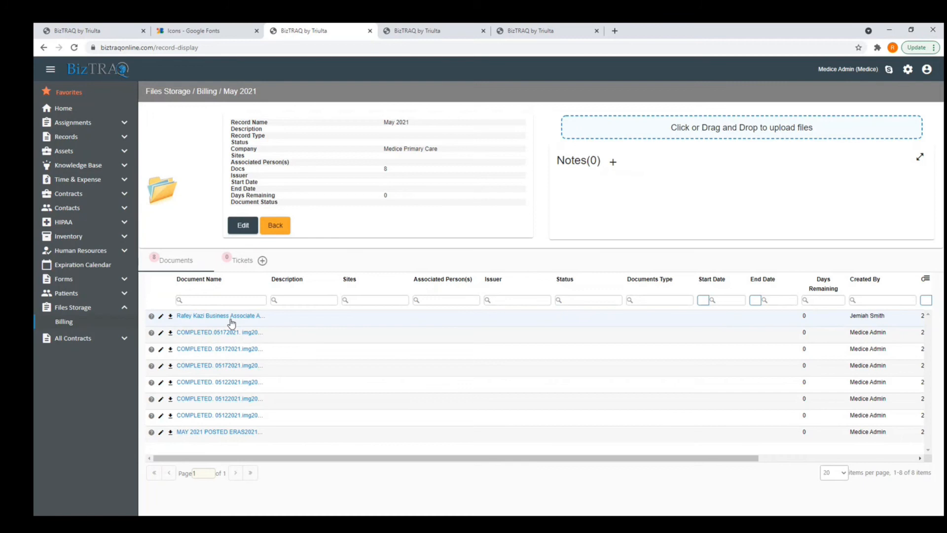
left_click(578, 31)
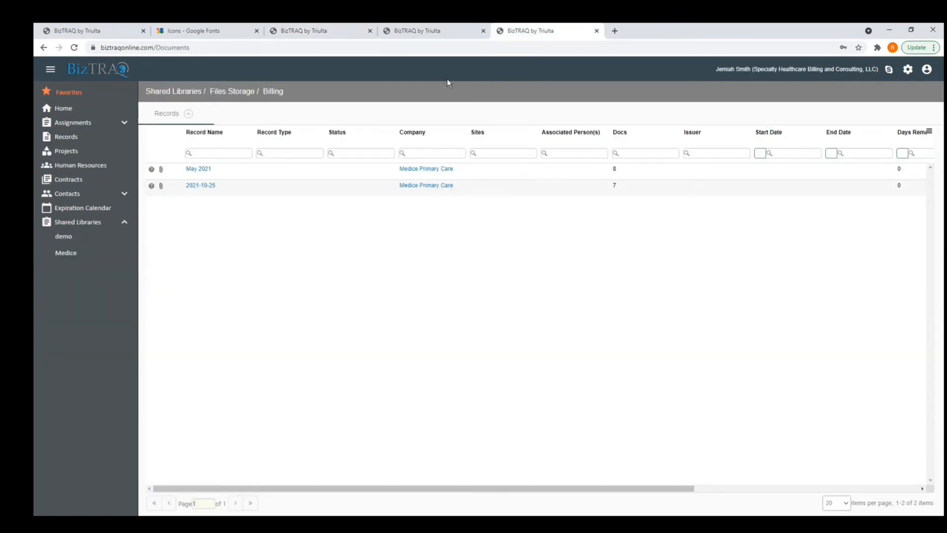
left_click(199, 173)
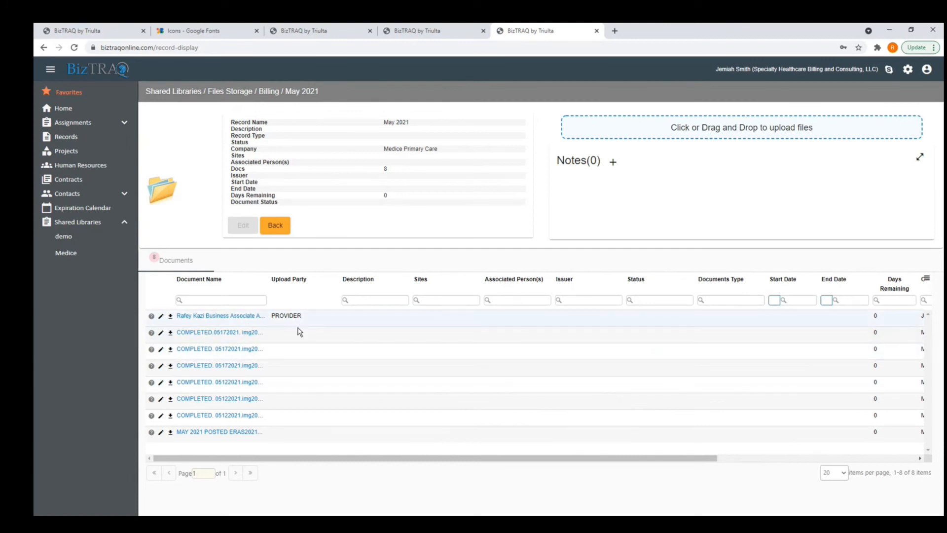
left_click_drag(266, 320, 278, 321)
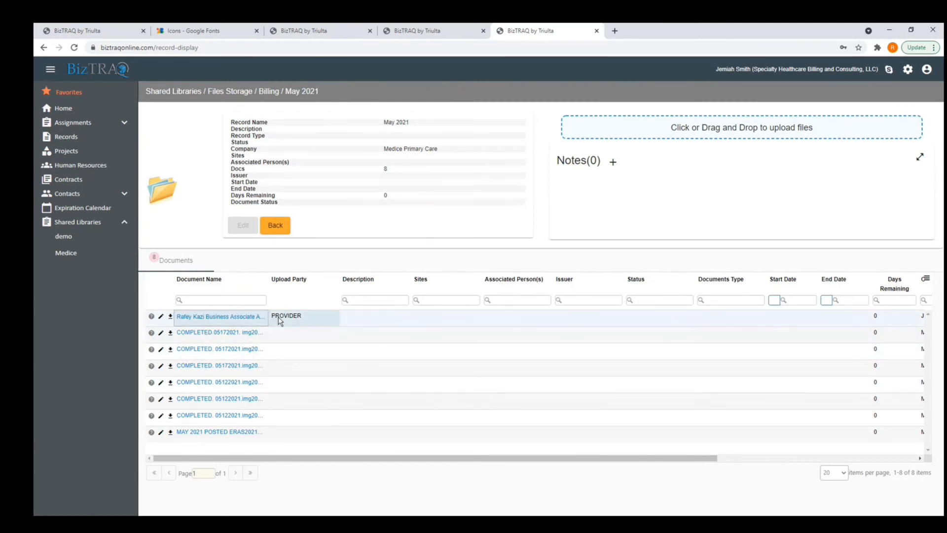
left_click(328, 31)
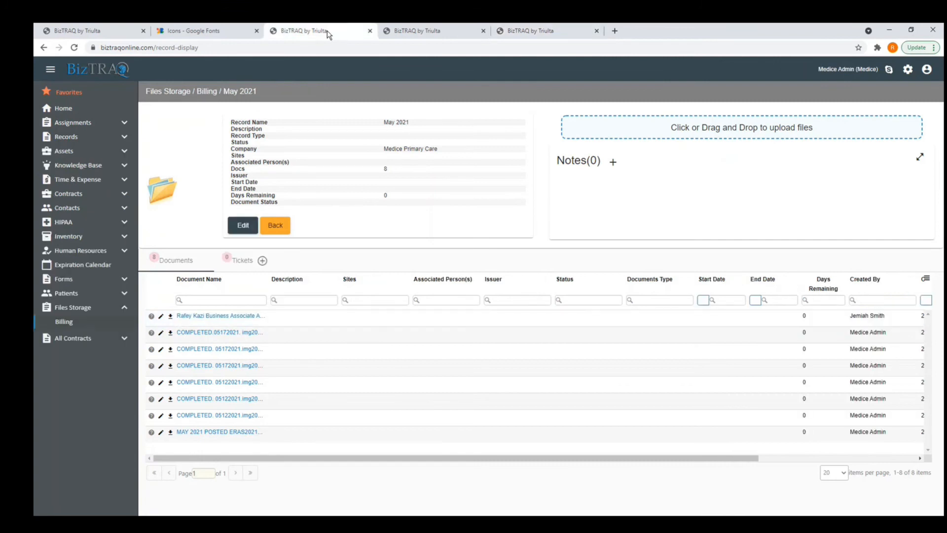
left_click(538, 30)
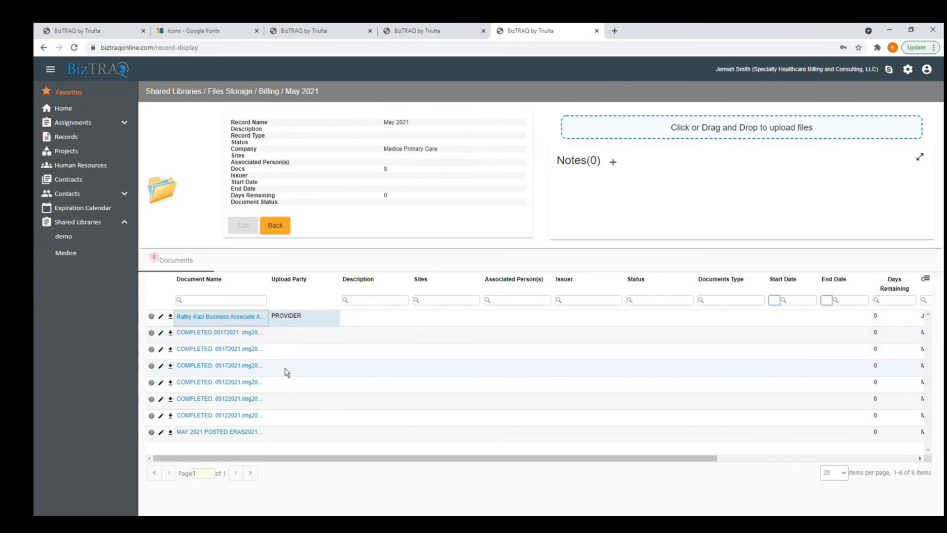
left_click(352, 31)
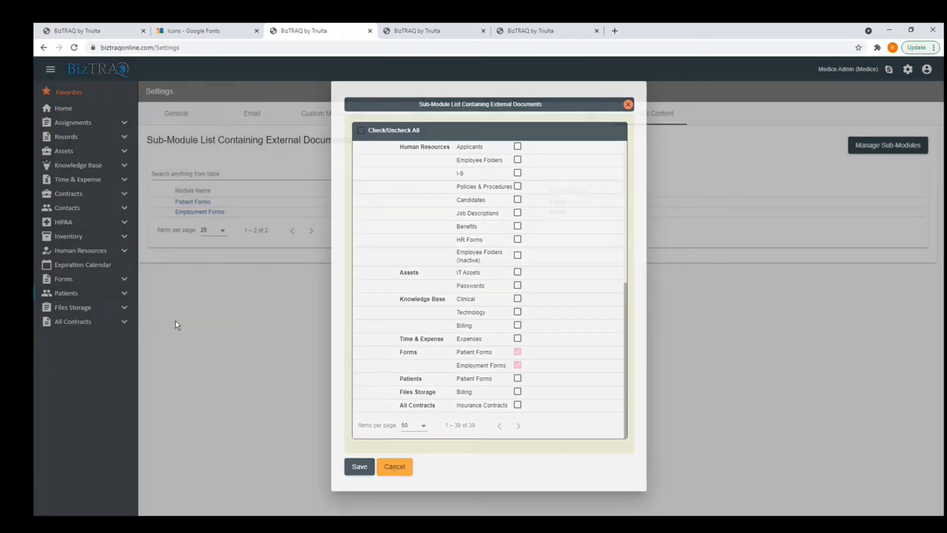
Save Patient Forms and Employment Forms as external-document sub-modules, then open Forms > Patient Forms.
left_click(175, 321)
left_click(99, 280)
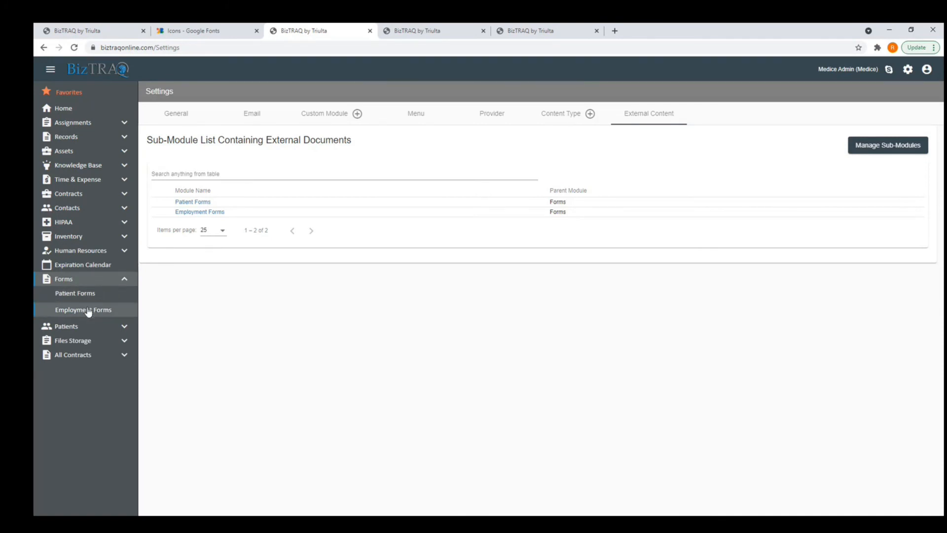
left_click(81, 295)
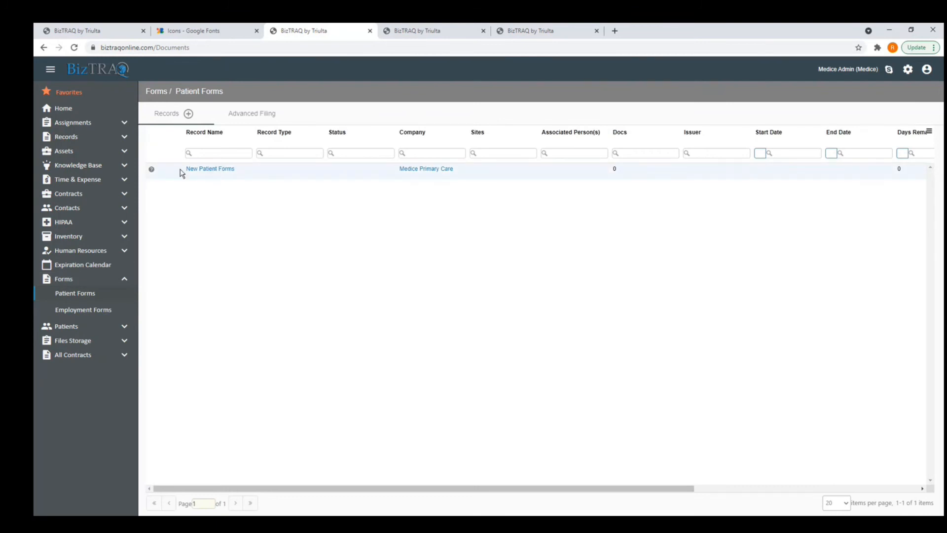
left_click(220, 170)
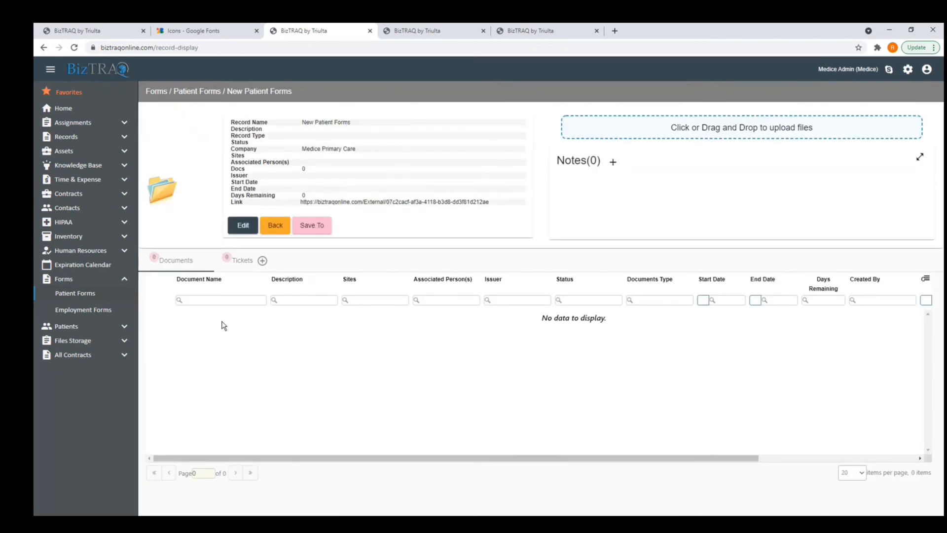
left_click(315, 226)
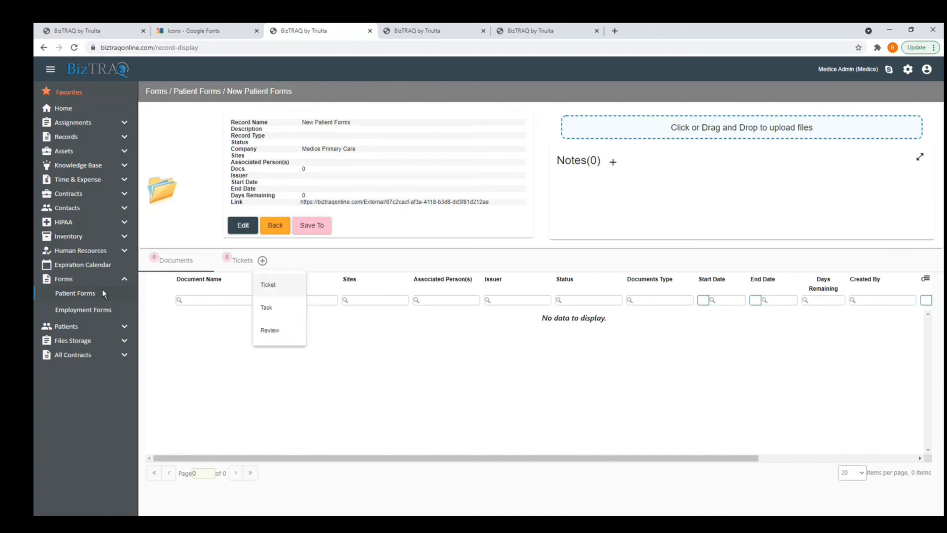
left_click(315, 227)
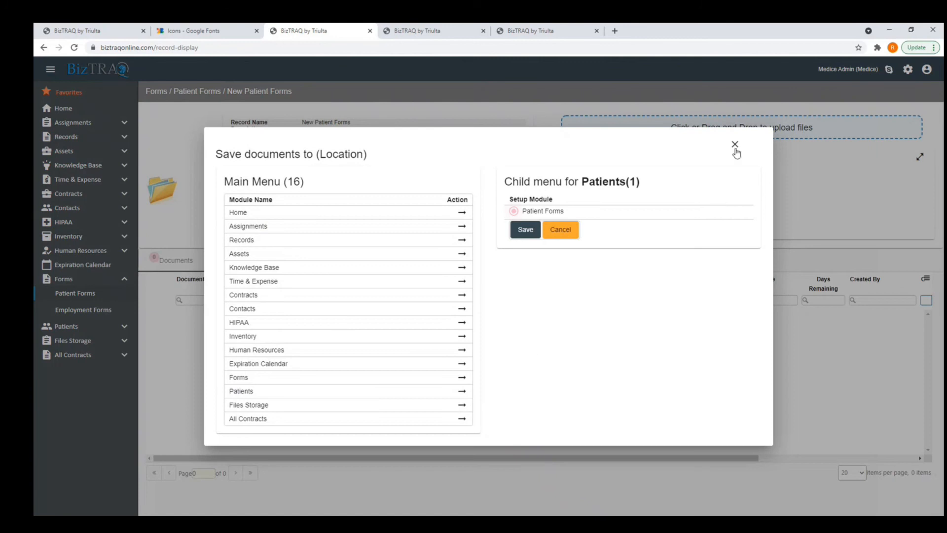
left_click(735, 145)
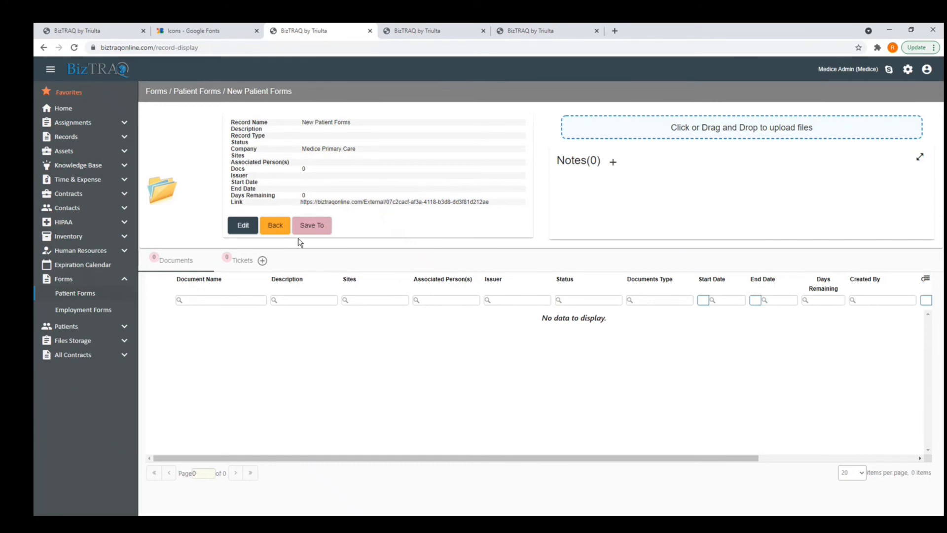
left_click(96, 296)
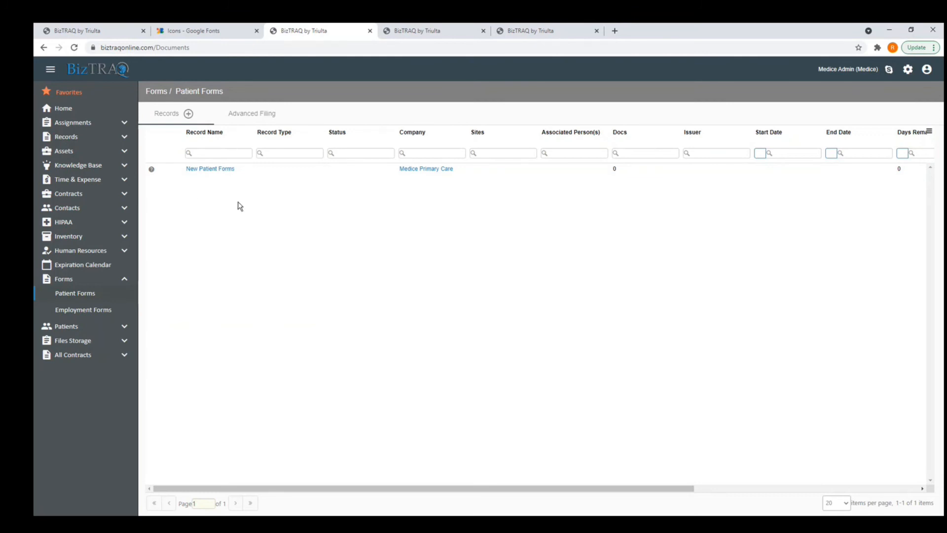
Copy the New Patient Forms external link from Send Link, then cancel.
right_click(220, 174)
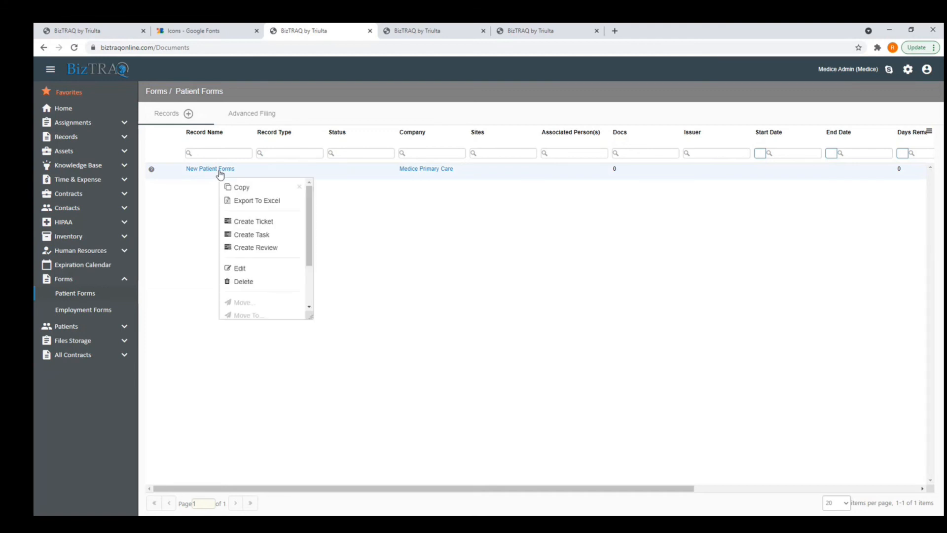
left_click(309, 277)
left_click(266, 311)
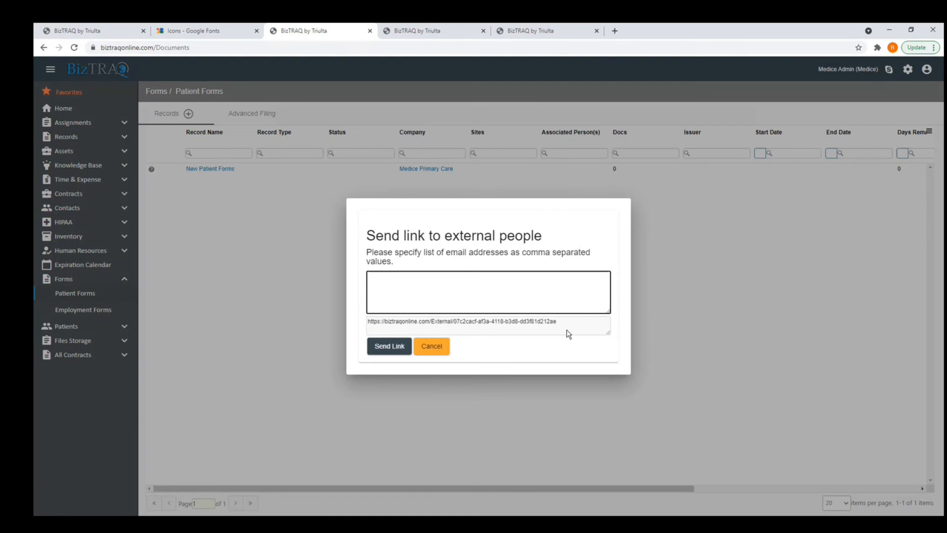
left_click_drag(569, 333, 369, 320)
key("ctrl+c")
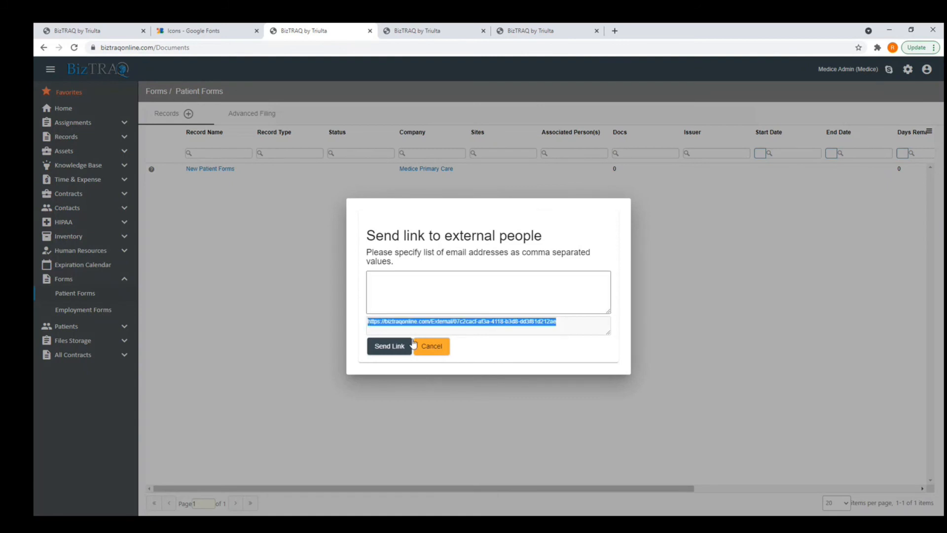
left_click(432, 346)
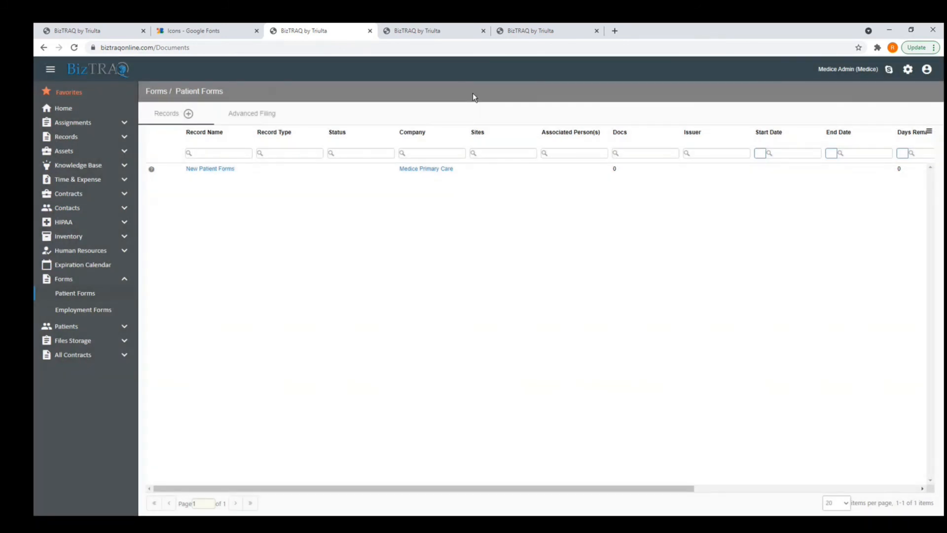
Load the link in a new tab, enter the submitter's name and submit the patient form.
key("ctrl+t")
key("ctrl+v")
key("Return")
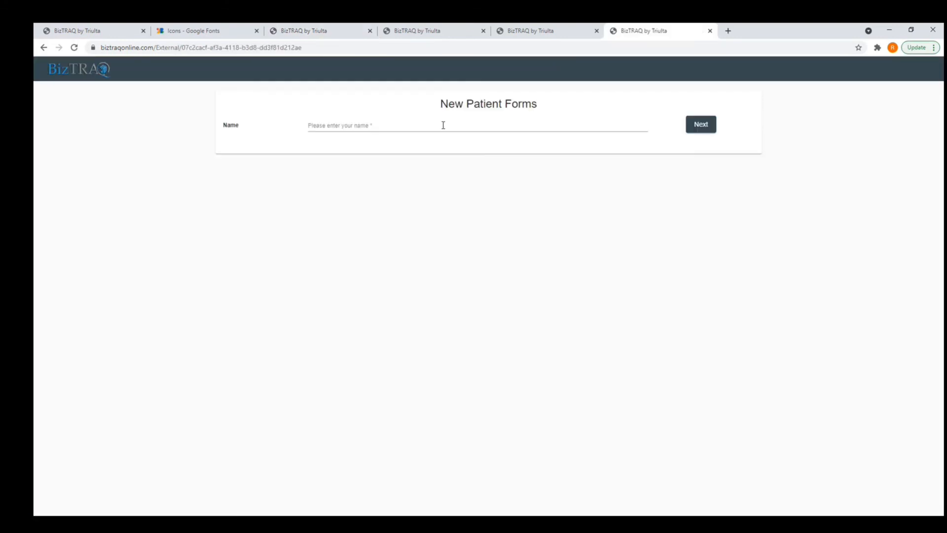
left_click_drag(442, 103, 520, 116)
left_click(425, 129)
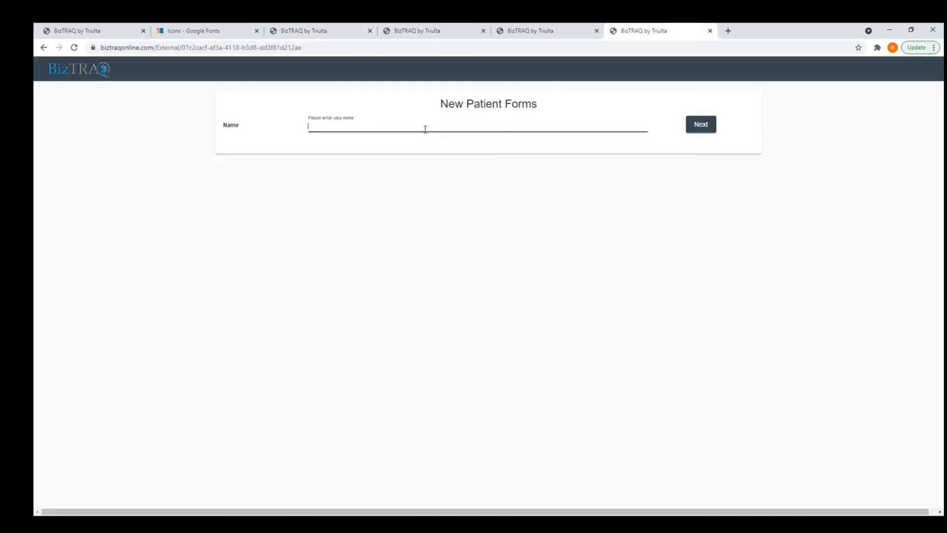
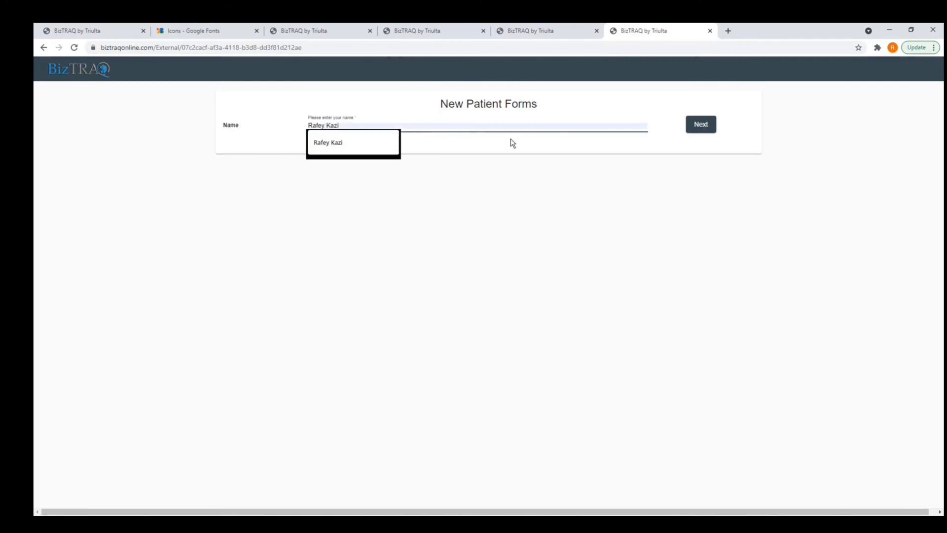
left_click(694, 129)
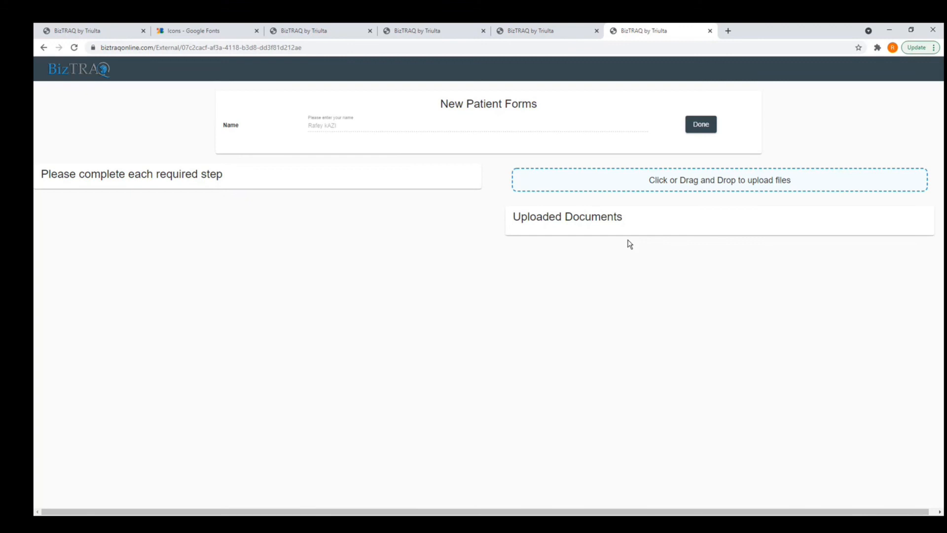
left_click(701, 125)
Cancel the confirmation and copy the New Employee Application form's external link.
left_click(439, 330)
left_click_drag(536, 104, 443, 101)
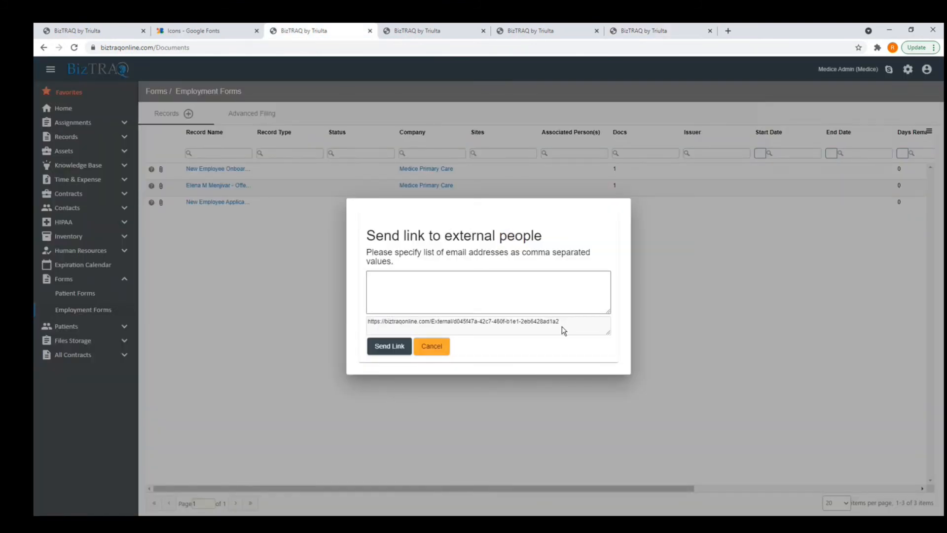
left_click_drag(563, 328, 371, 321)
left_click(371, 312)
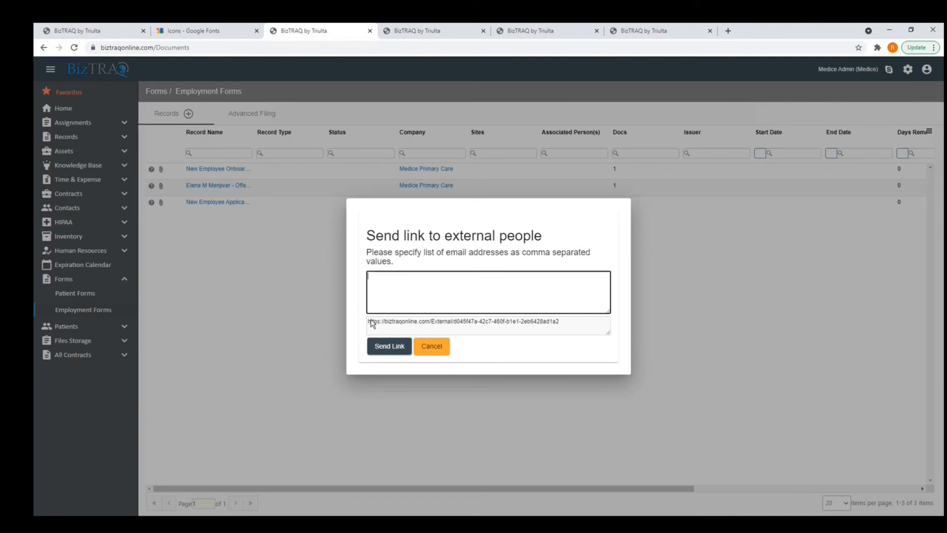
left_click_drag(561, 331, 370, 325)
key("ctrl+c")
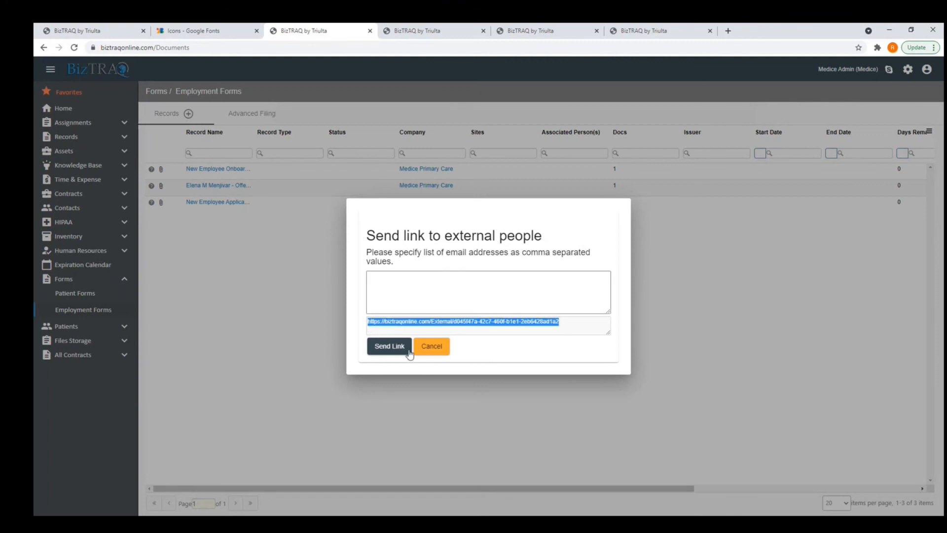
Paste the employment form link into the external form tab's address bar and load it.
left_click(668, 31)
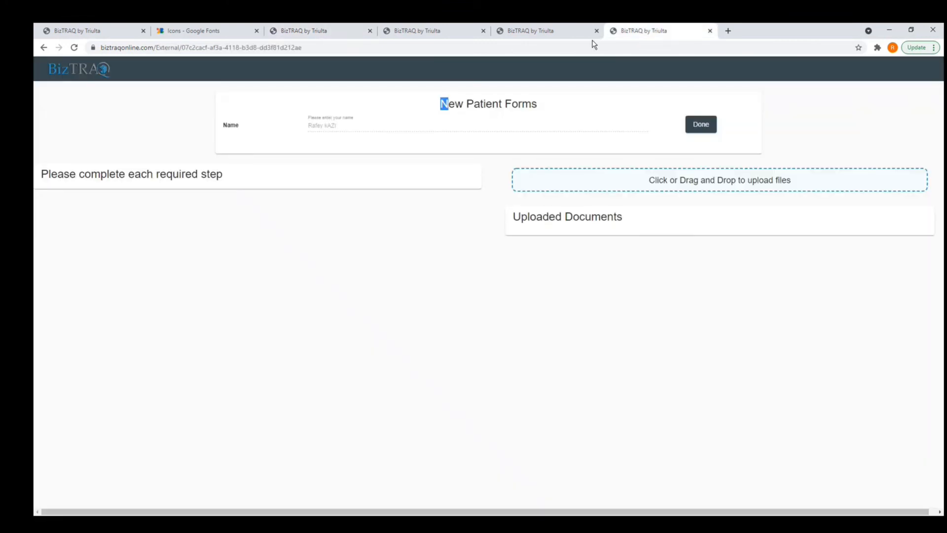
left_click(332, 47)
key("ctrl+v")
key("Return")
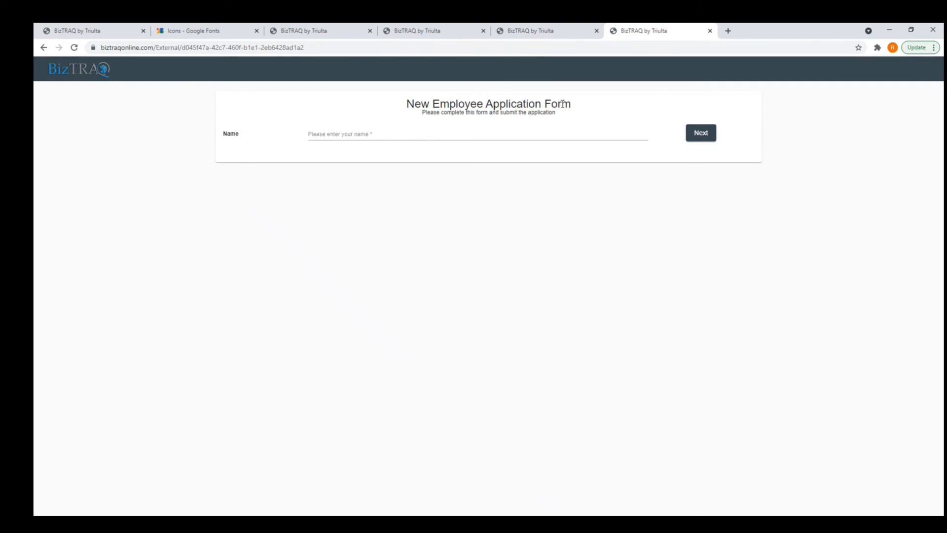
Enter the applicant's full name, continue, and open Employment application Fillable 2021.pdf.
left_click(396, 133)
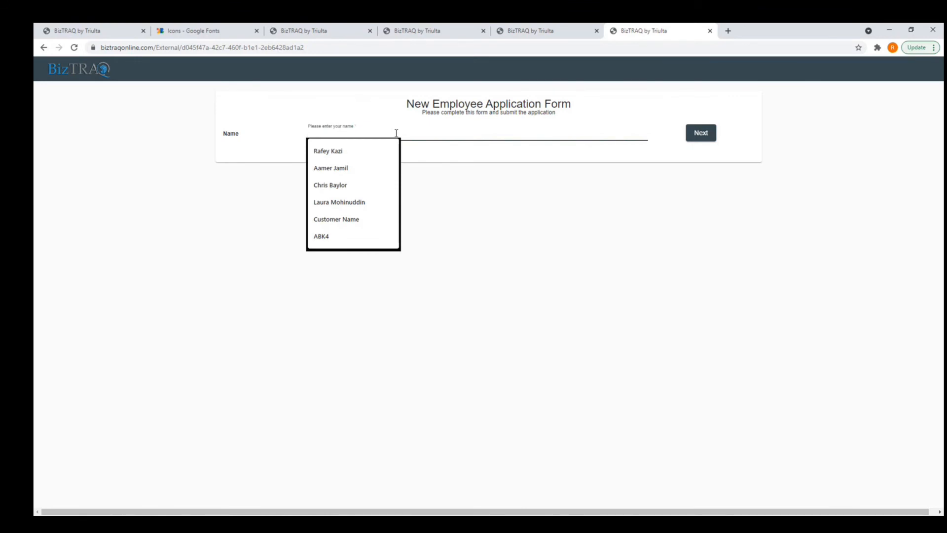
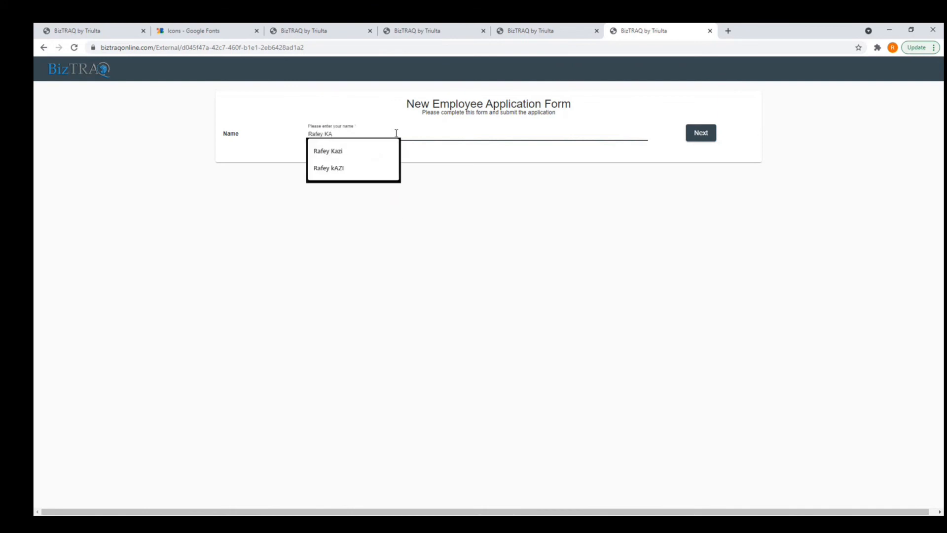
left_click(710, 135)
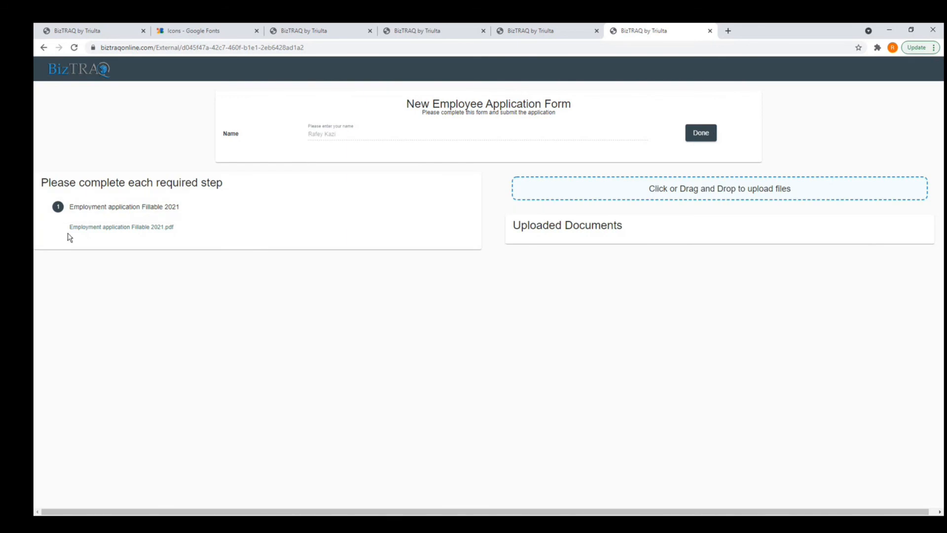
left_click(131, 231)
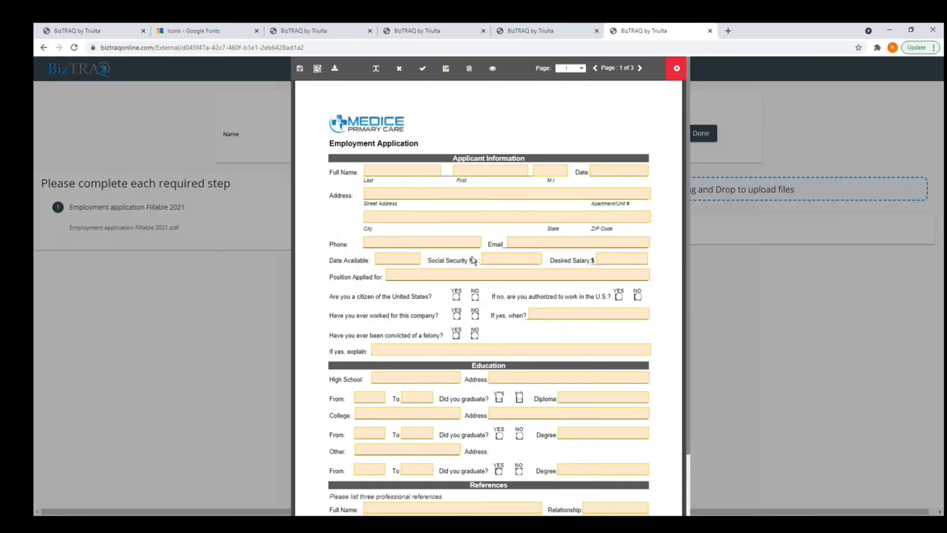
Fill the last name, autofill address and phone, and answer YES to citizenship.
left_click(413, 170)
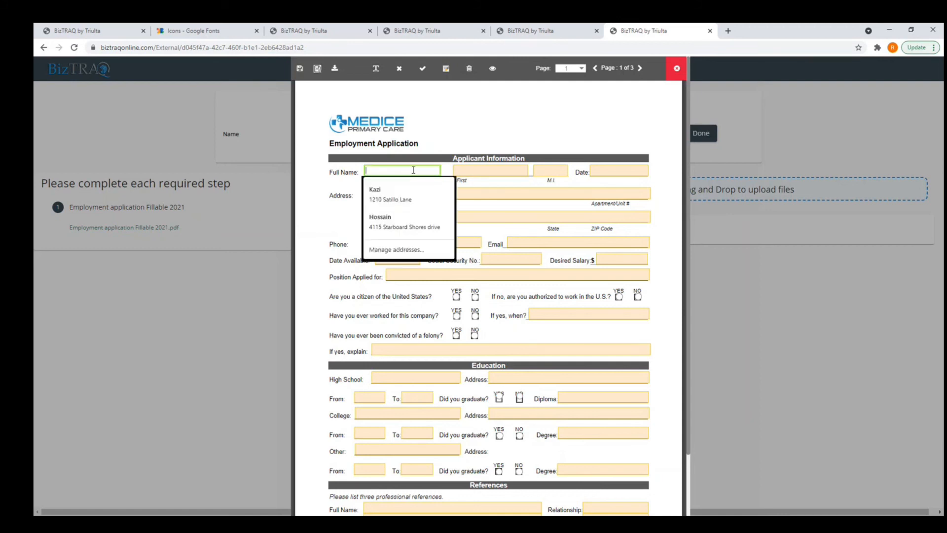
left_click(403, 198)
scroll(448, 260, "down", 2)
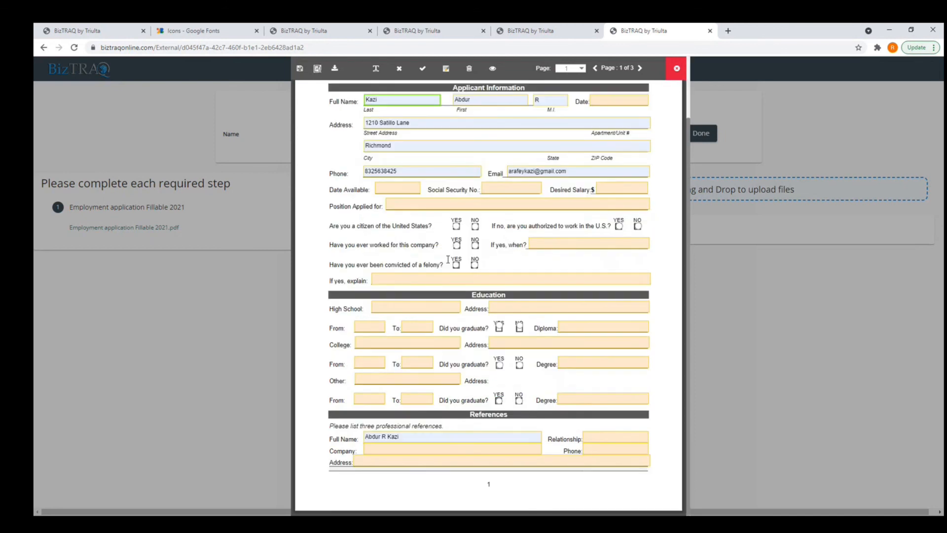
left_click(457, 226)
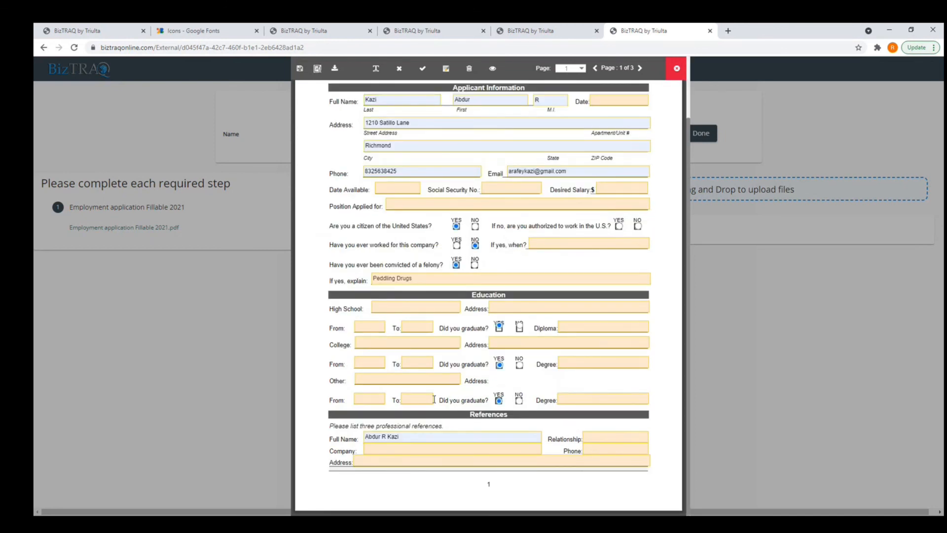
scroll(434, 399, "up", 2)
Move to the form's last page and draw and place the applicant's signature.
left_click(640, 69)
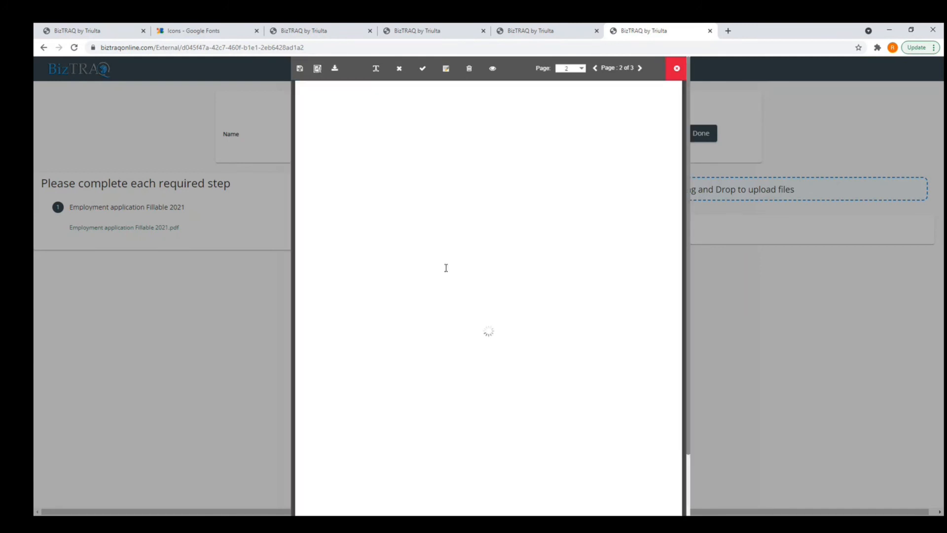
scroll(517, 230, "down", 2)
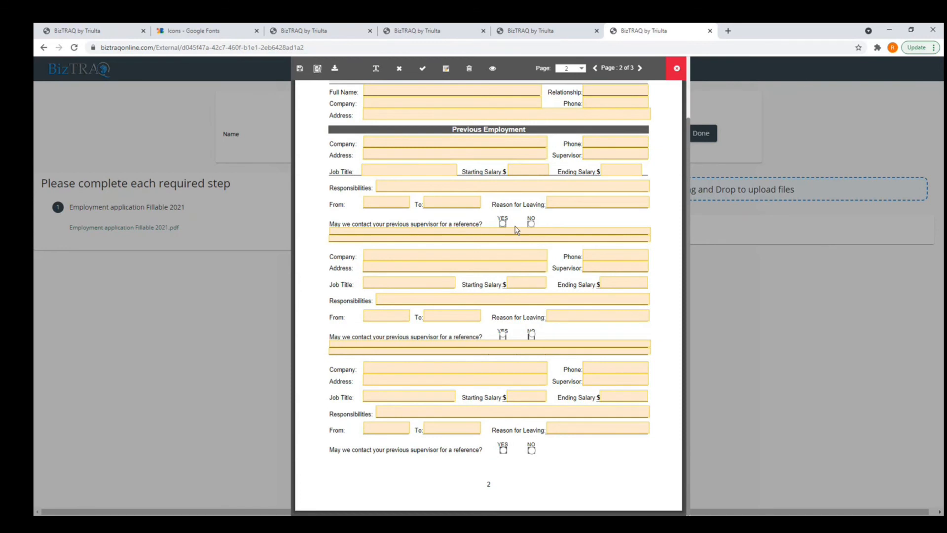
left_click(641, 74)
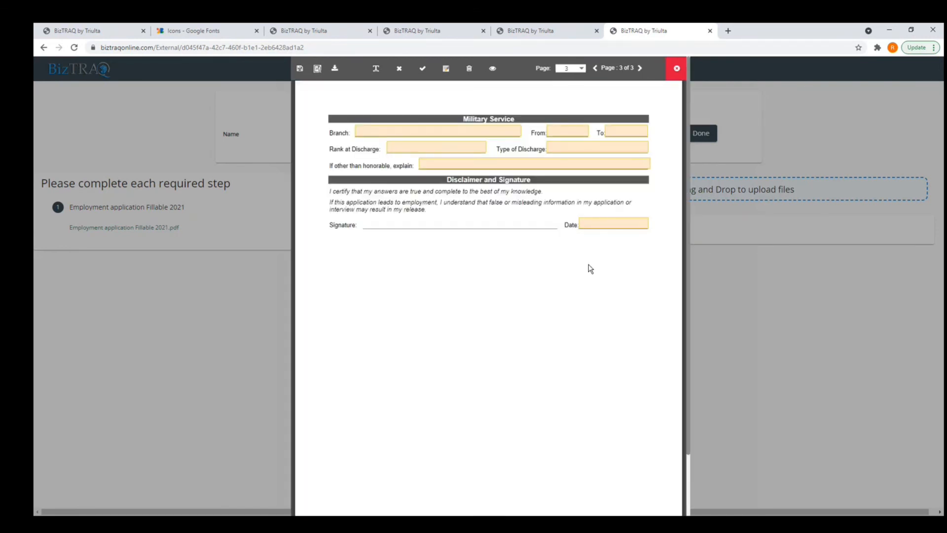
left_click(470, 70)
left_click(446, 71)
mouse_move(423, 233)
left_mouse_down()
mouse_move(444, 254)
mouse_move(525, 246)
left_mouse_up()
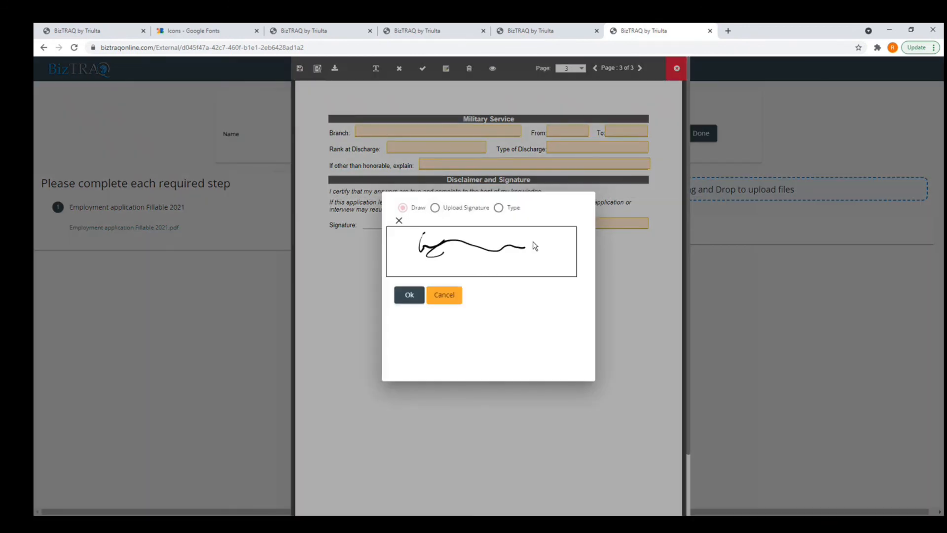
left_click(411, 294)
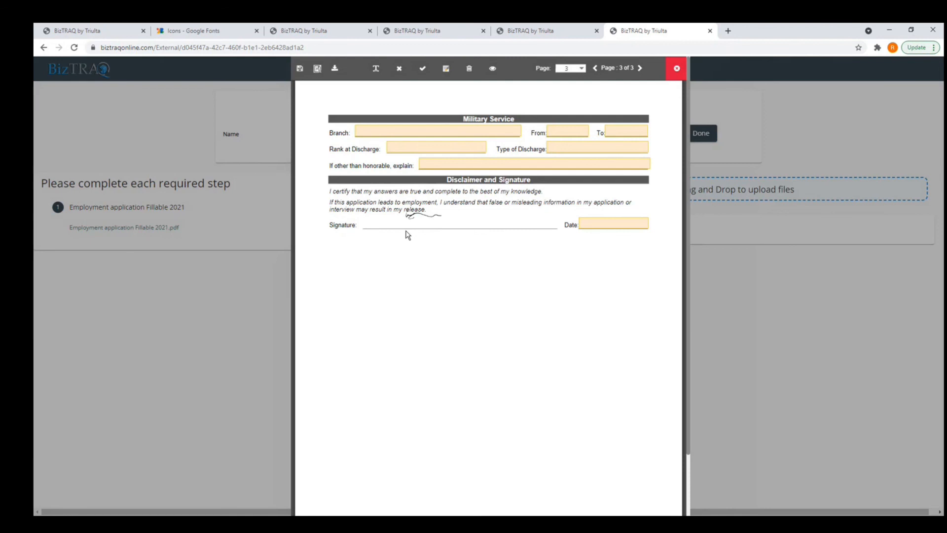
Set the Date field to 8/3/2021 and close the form editor.
left_click(584, 224)
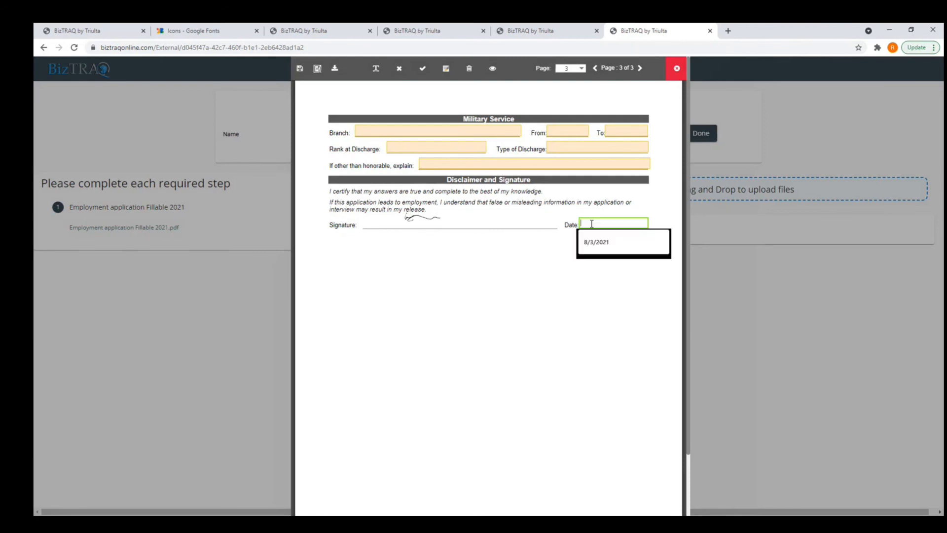
left_click(598, 247)
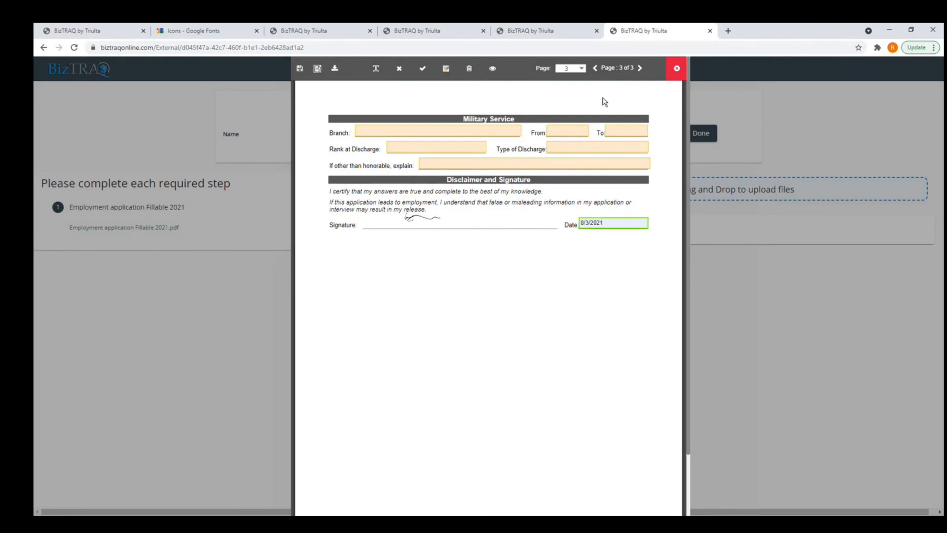
left_click(677, 70)
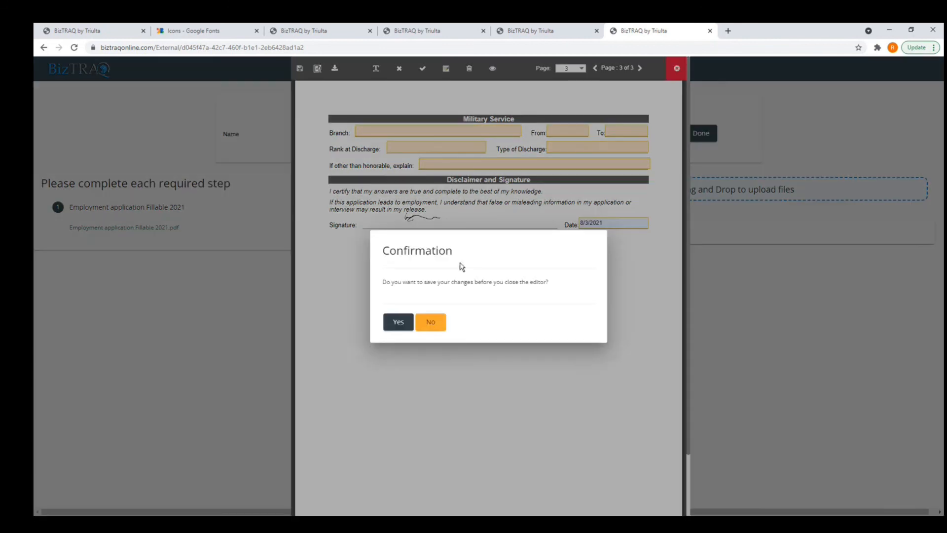
Save the form changes, skip sending the link, and reopen the New Employee Application Form record.
left_click(398, 322)
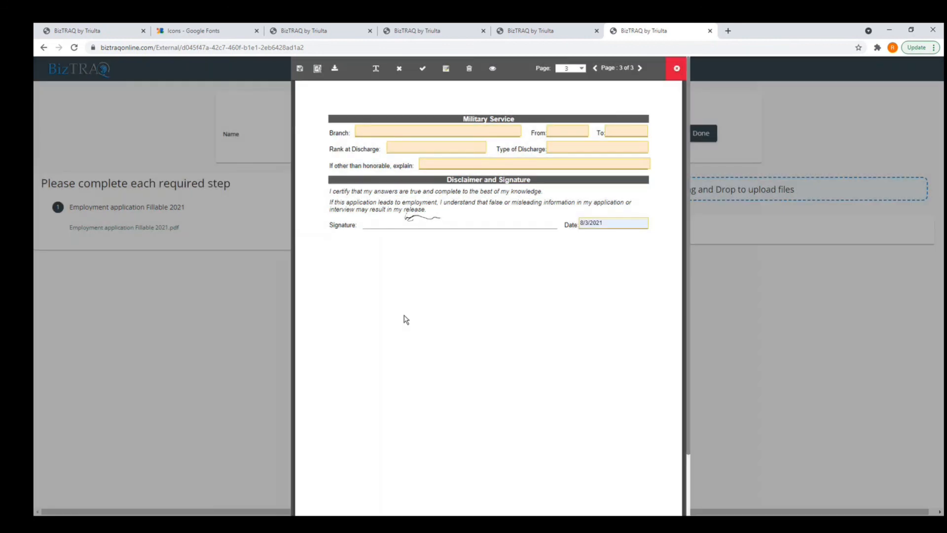
left_click(332, 31)
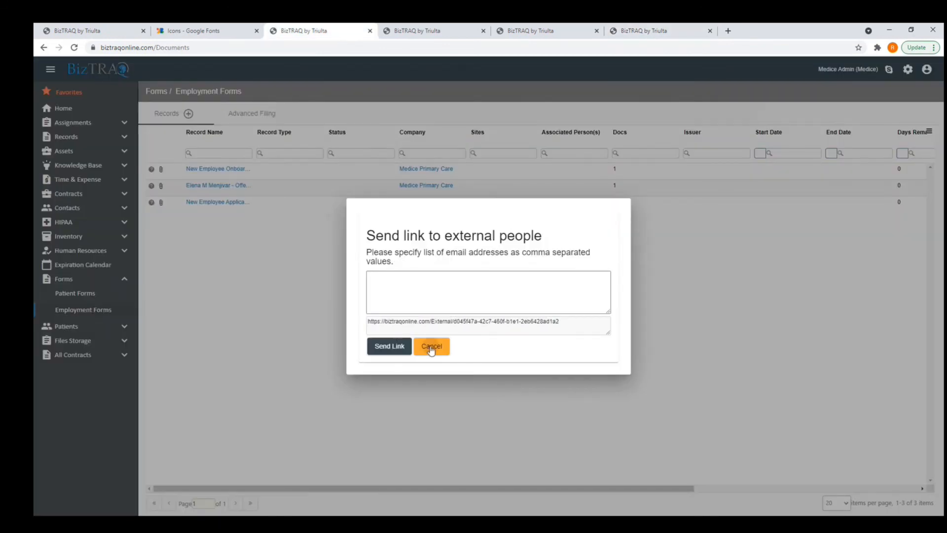
left_click(432, 346)
left_click(229, 207)
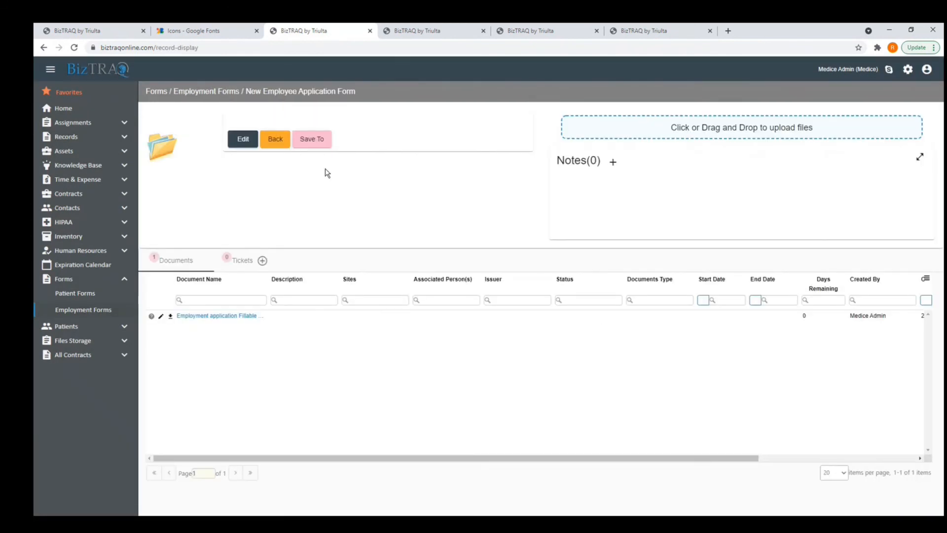
Review the newest applicant's submitted employment application PDF under Human Resources > Applicants.
left_click(120, 250)
left_click(83, 318)
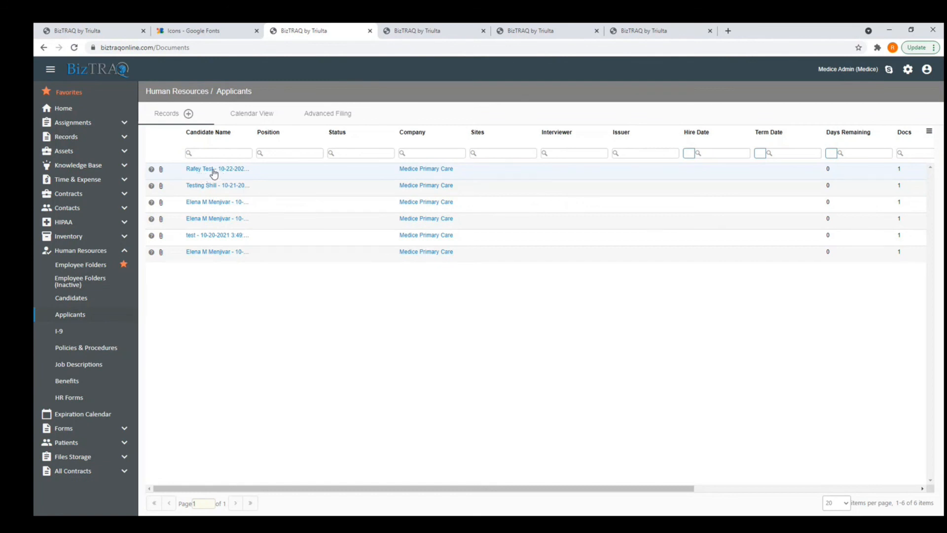
left_click(213, 171)
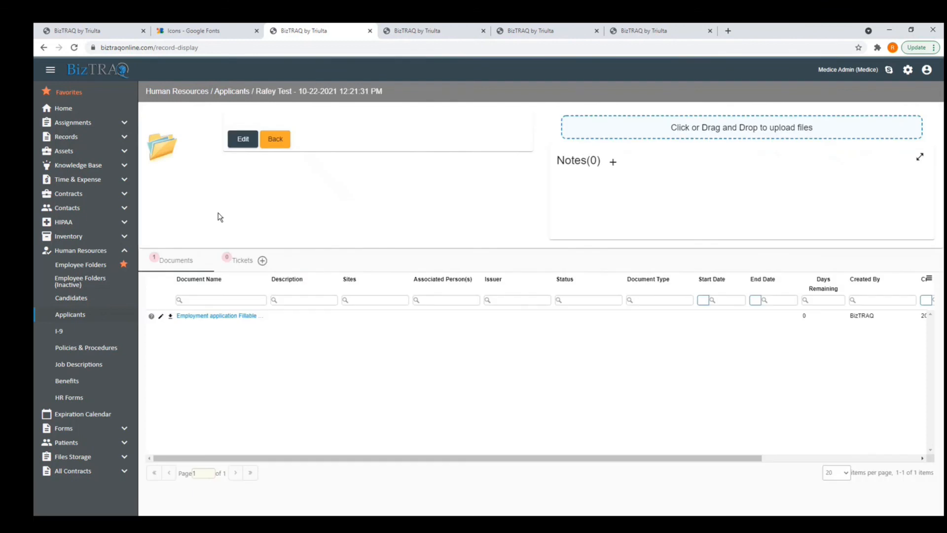
left_click(226, 318)
scroll(446, 306, "down", 2)
scroll(446, 306, "down", 3)
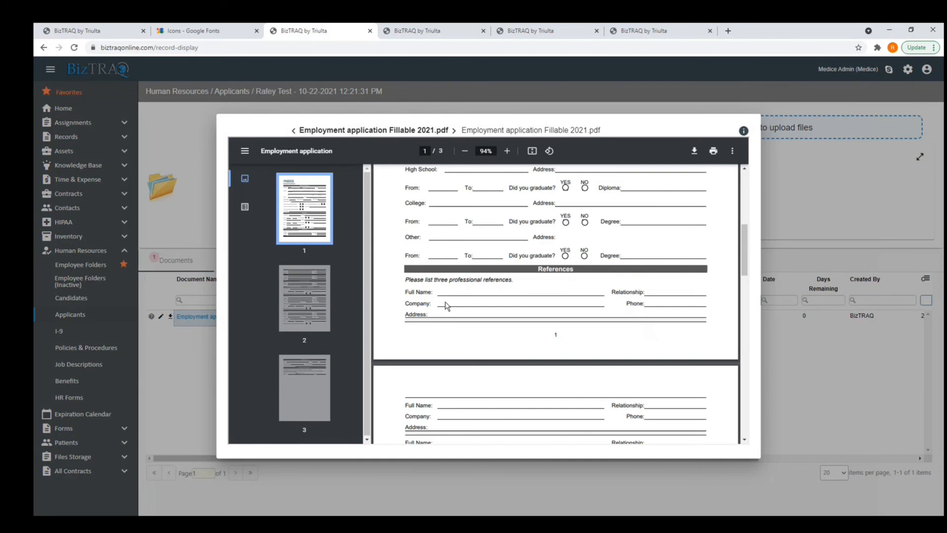
scroll(446, 306, "up", 5)
key("Escape")
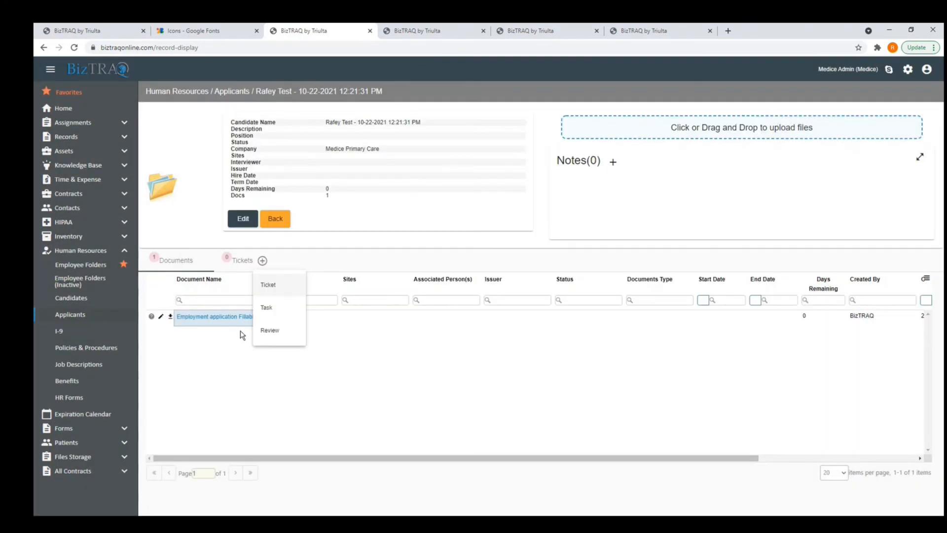
left_click(909, 70)
Check the External Content settings, then go to the Users list.
left_click(904, 94)
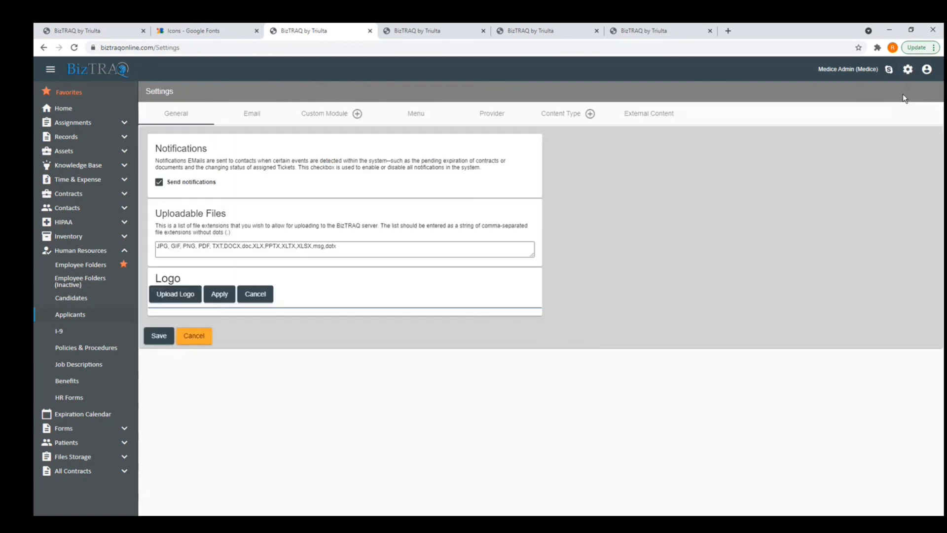
left_click(648, 120)
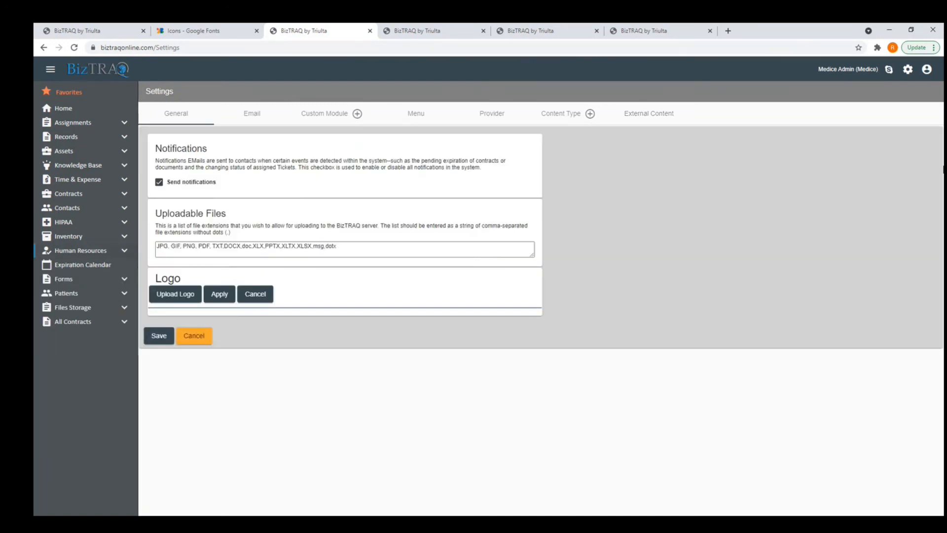
left_click(909, 69)
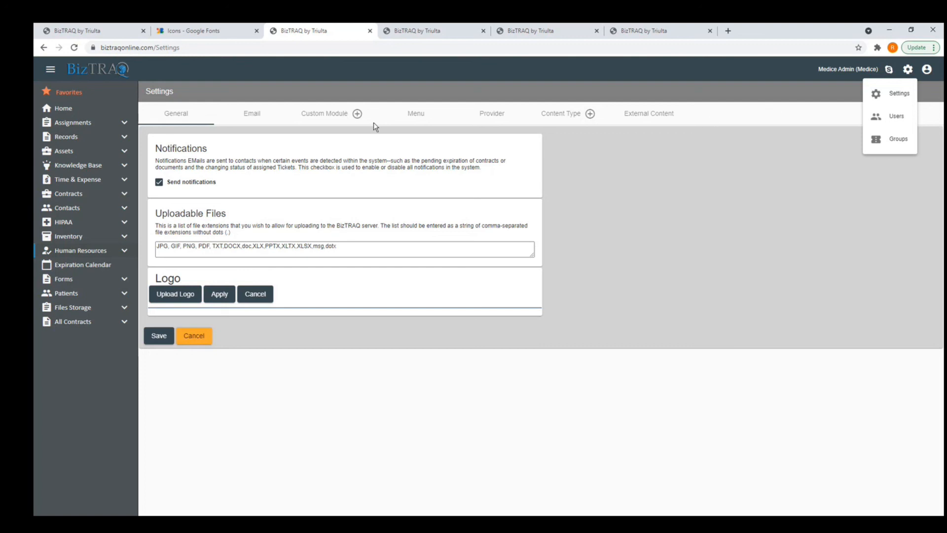
left_click(895, 117)
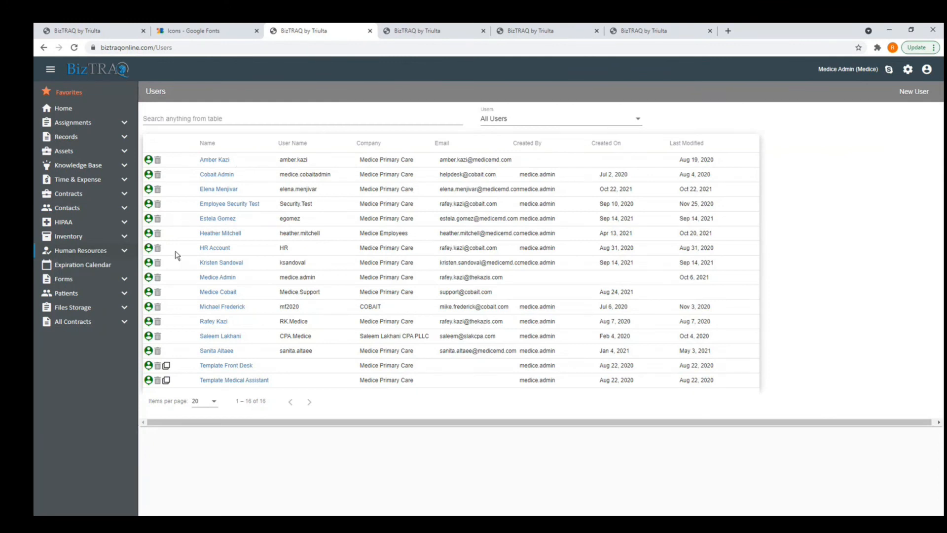
Look over a new user's permission grid, then return to the Users list.
left_click(914, 92)
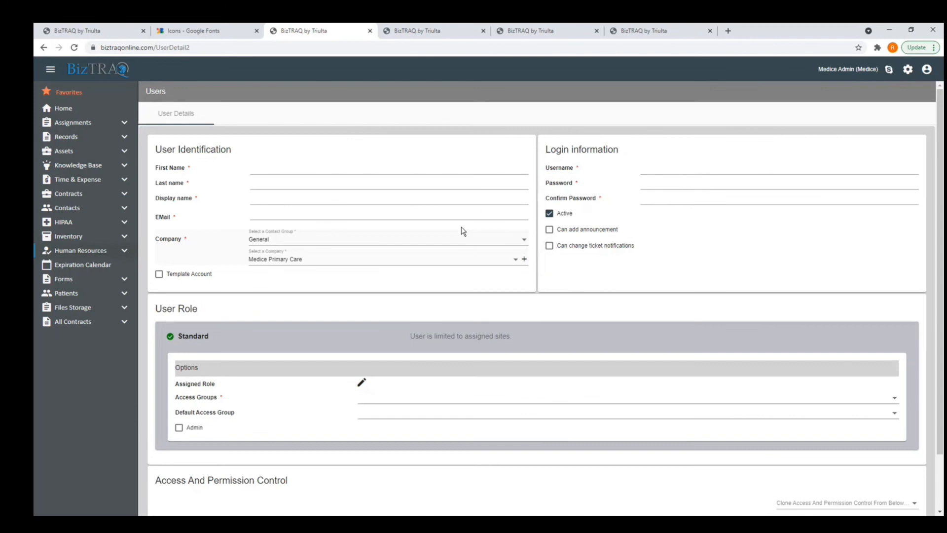
scroll(344, 290, "down", 1)
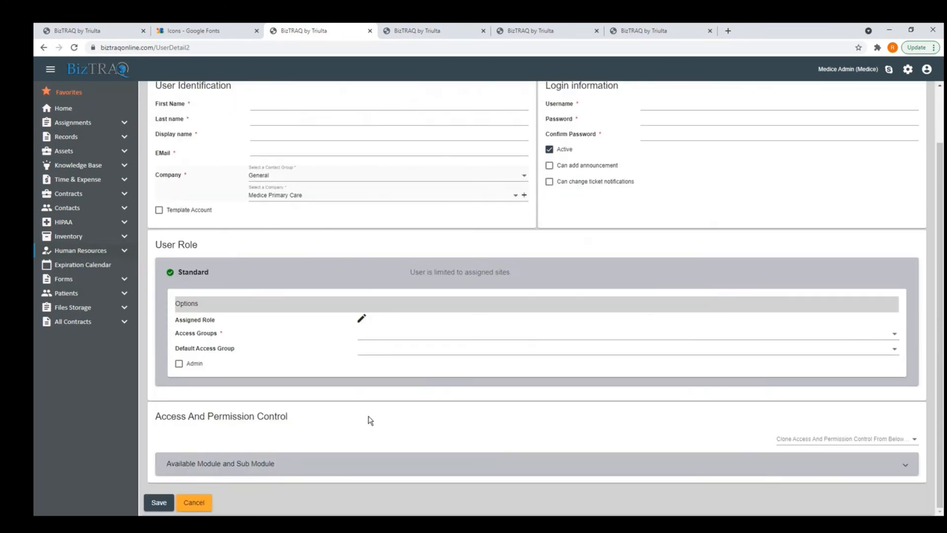
scroll(370, 420, "up", 2)
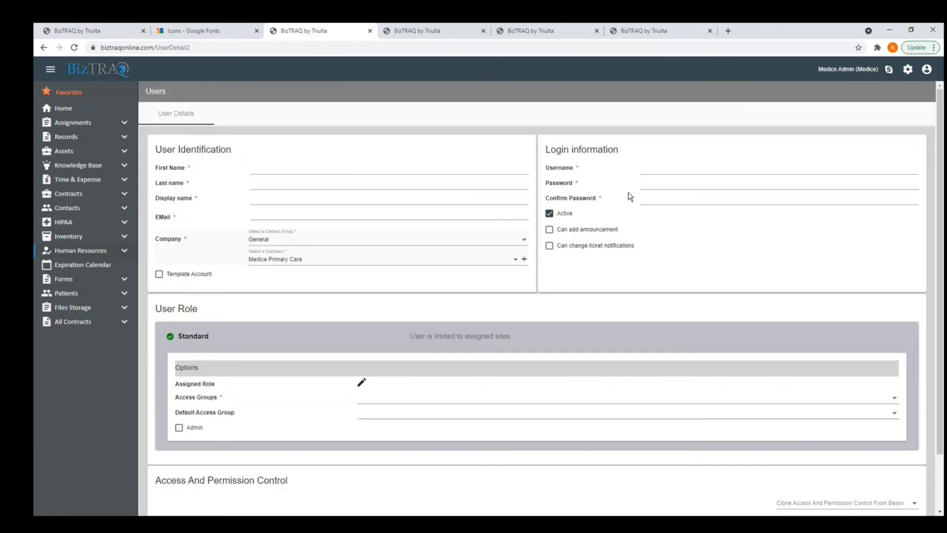
left_click(156, 95)
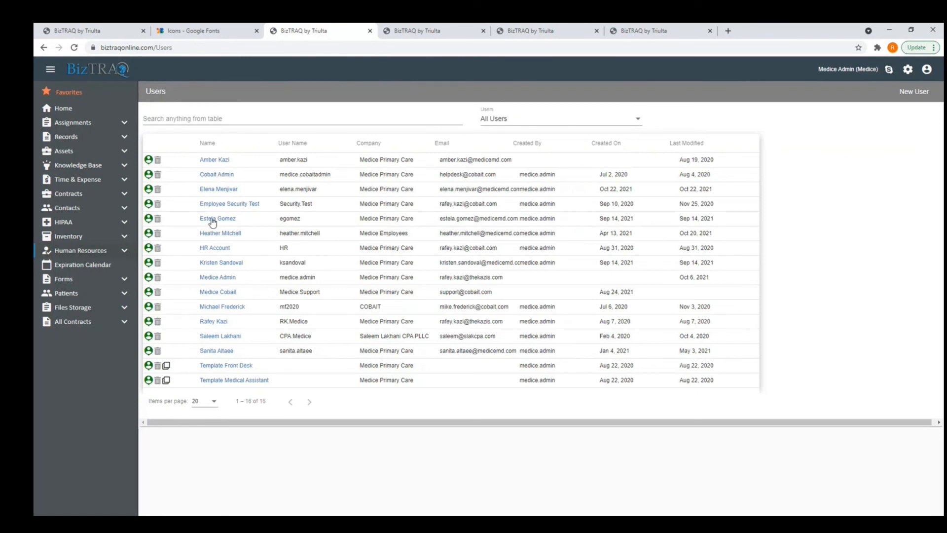
Clone an existing user and inspect its module and sub-module permissions.
right_click(213, 188)
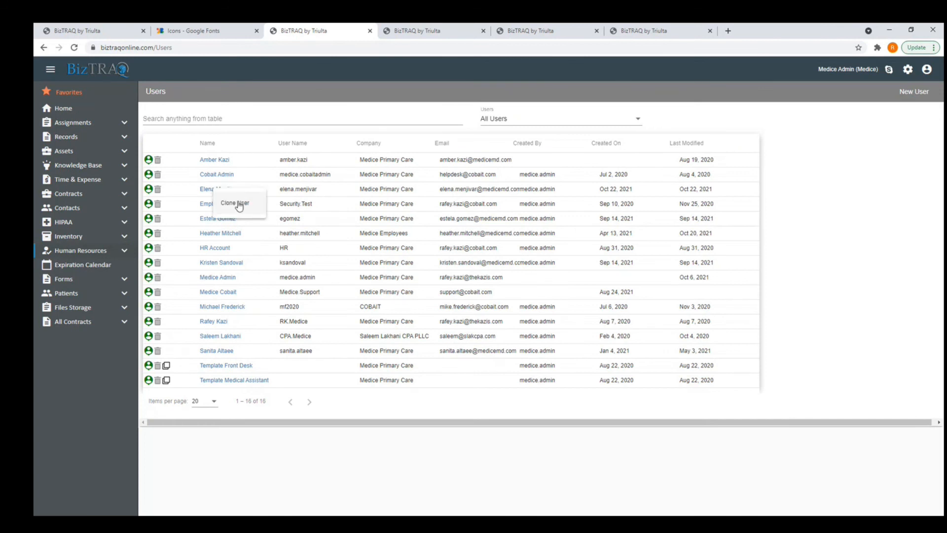
left_click(237, 202)
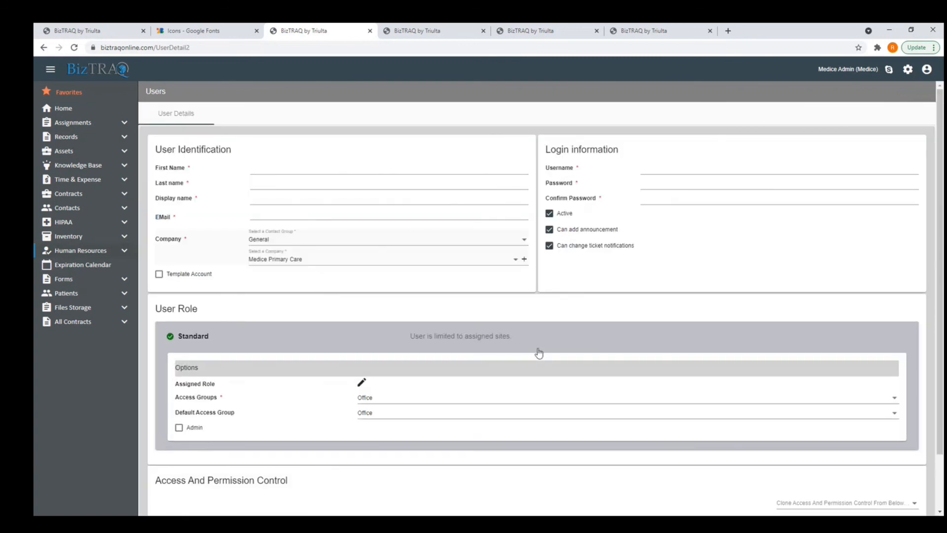
scroll(324, 300, "down", 2)
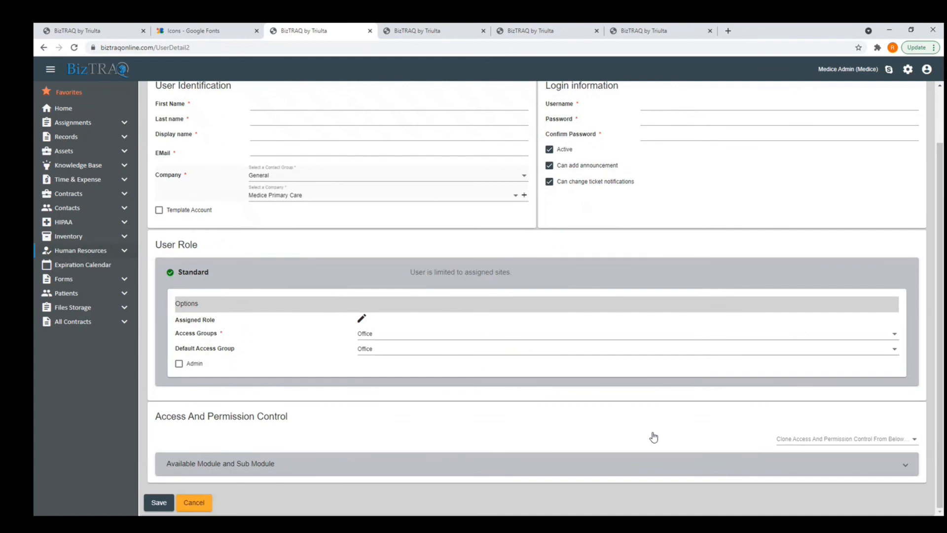
left_click(295, 470)
scroll(353, 446, "down", 10)
scroll(353, 445, "down", 2)
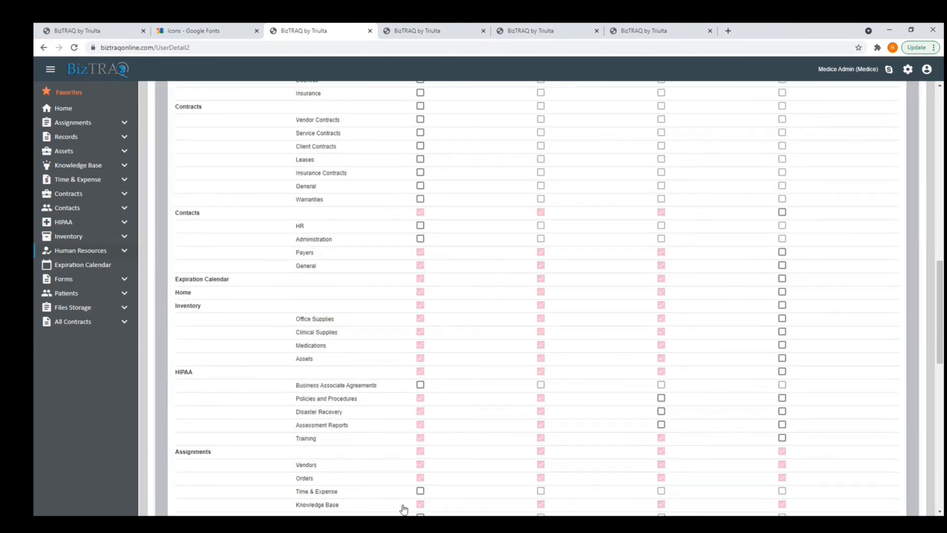
scroll(402, 508, "down", 4)
scroll(399, 503, "up", 2)
scroll(398, 503, "up", 15)
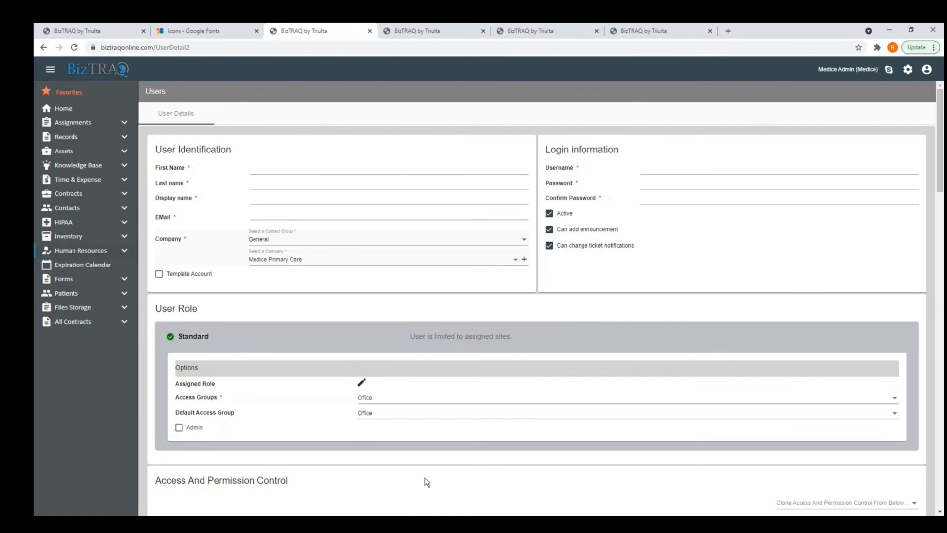
Bring up Clone User for the Template Medical Assistant and Template Front Desk users.
left_click(156, 96)
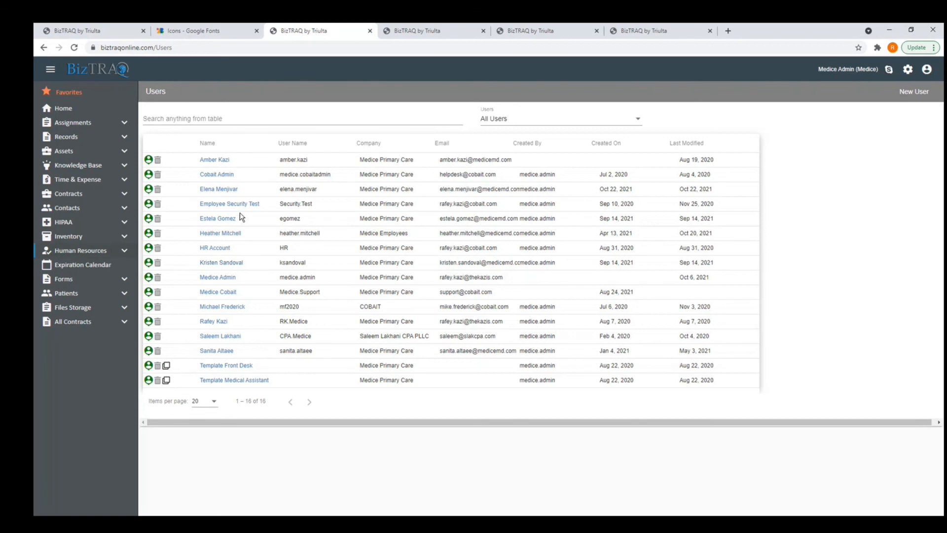
right_click(239, 383)
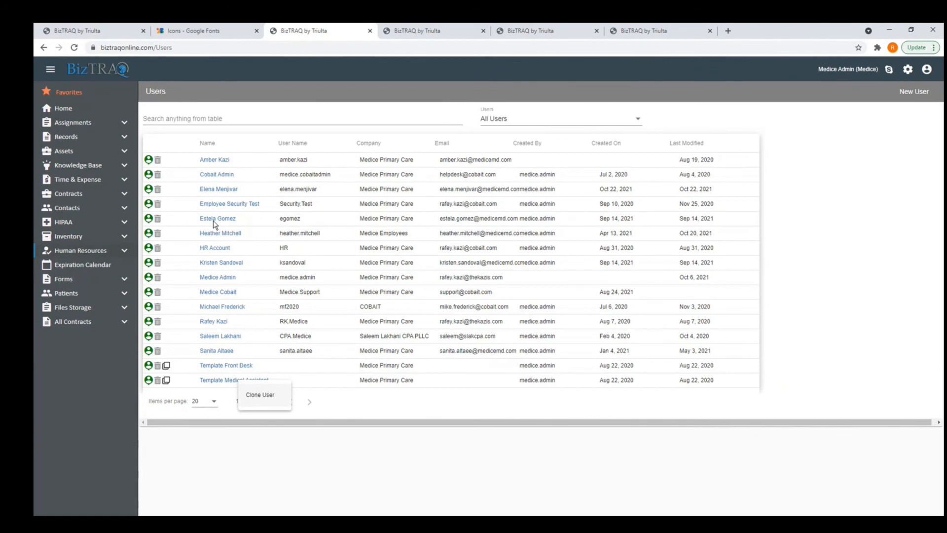
right_click(213, 368)
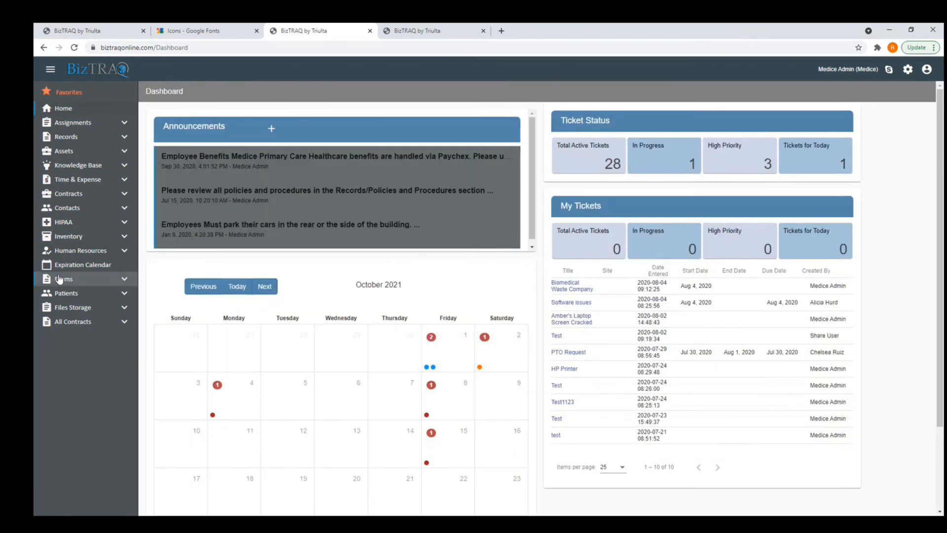
Open Records > Insurance and show the Insurance module's Properties.
left_click(73, 197)
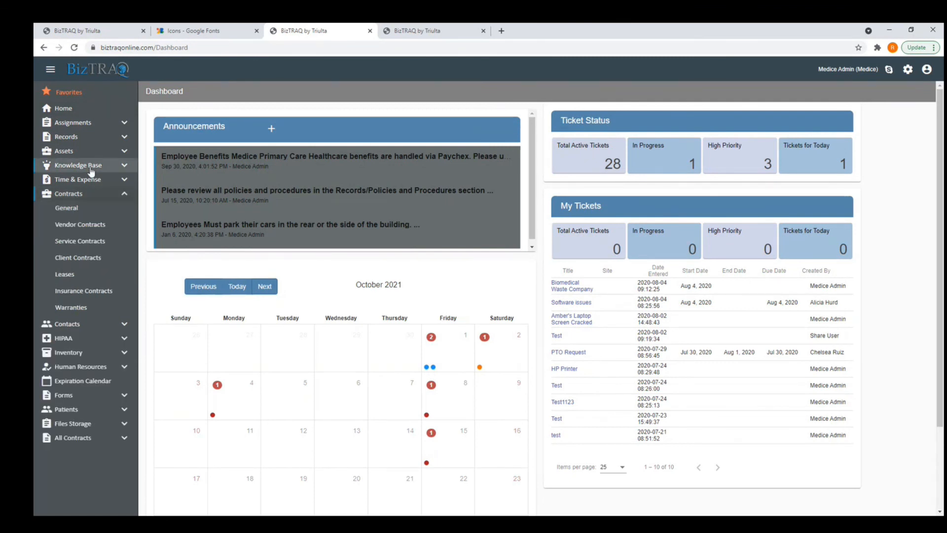
left_click(69, 137)
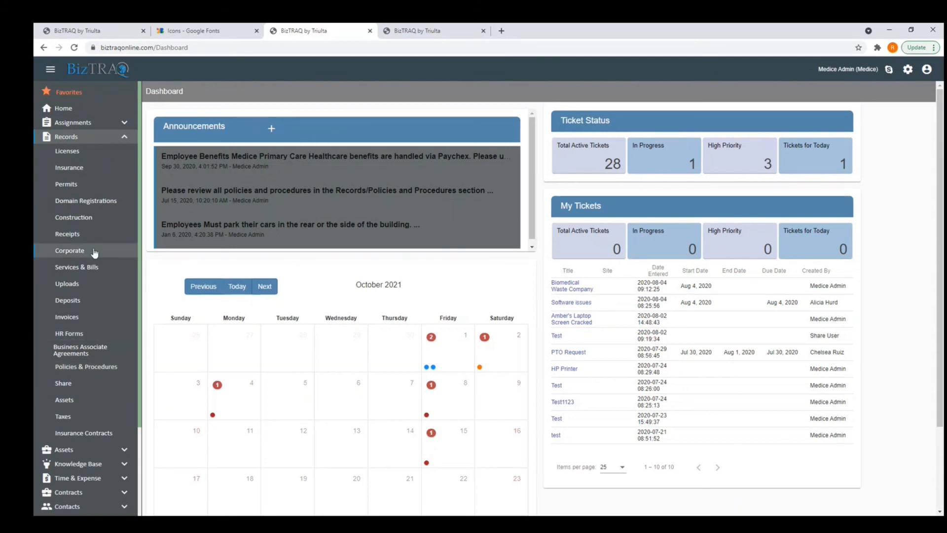
left_click(80, 169)
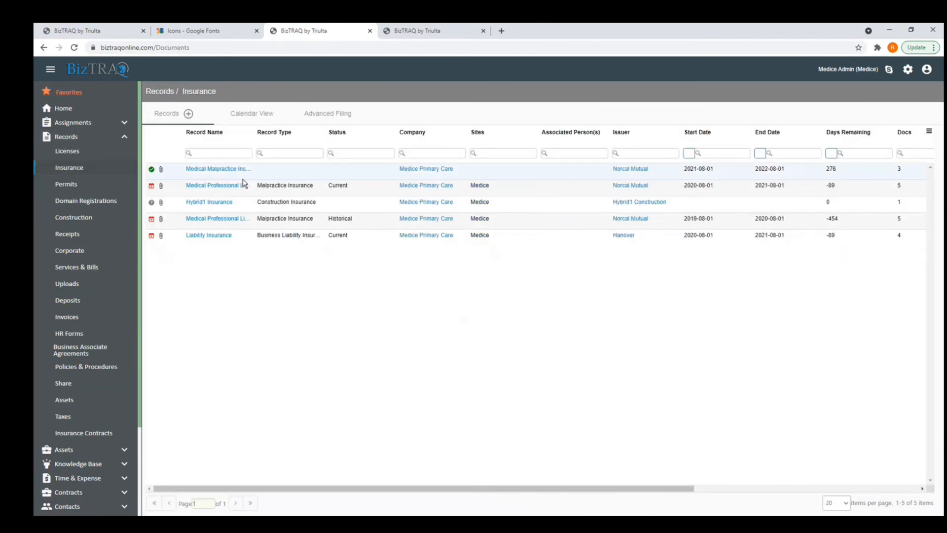
right_click(80, 168)
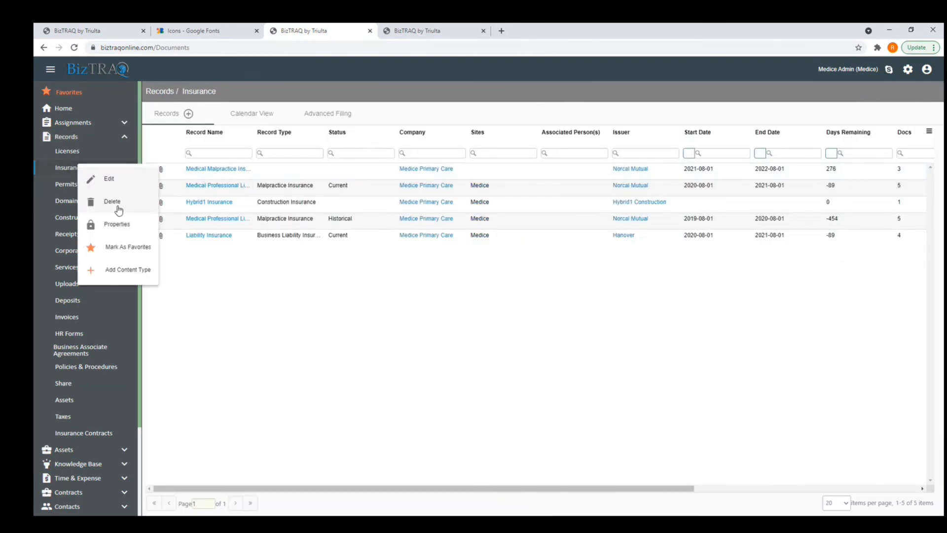
left_click(123, 226)
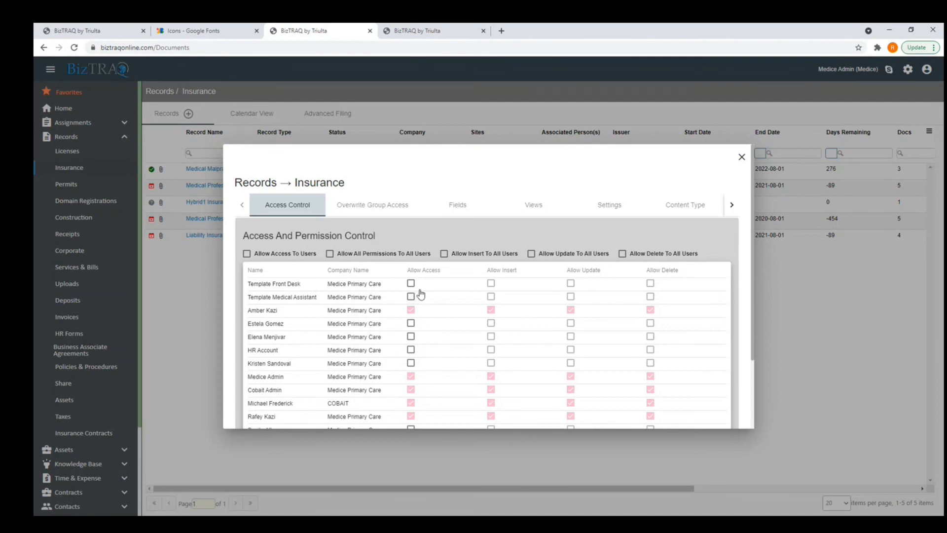
Review the Insurance module's Overwrite Group Access and Fields tabs.
left_click(392, 211)
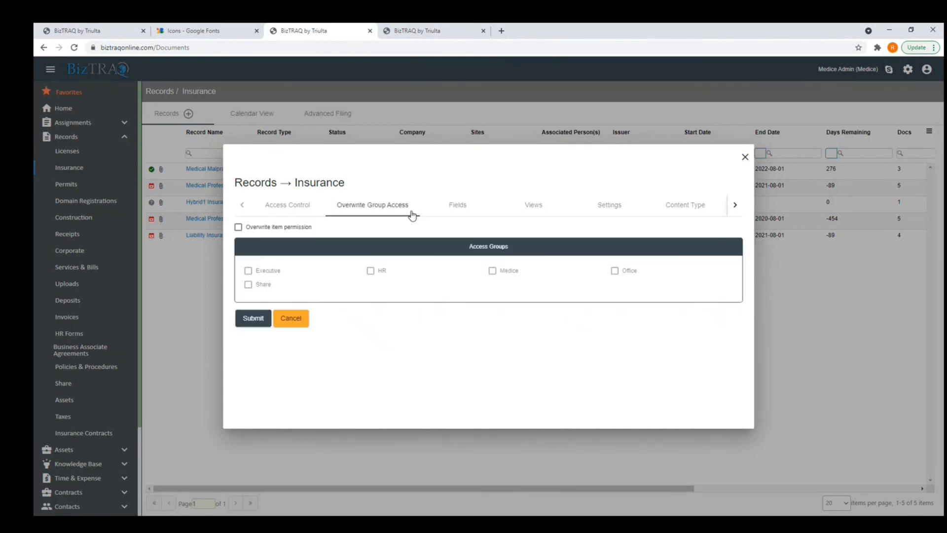
left_click(457, 209)
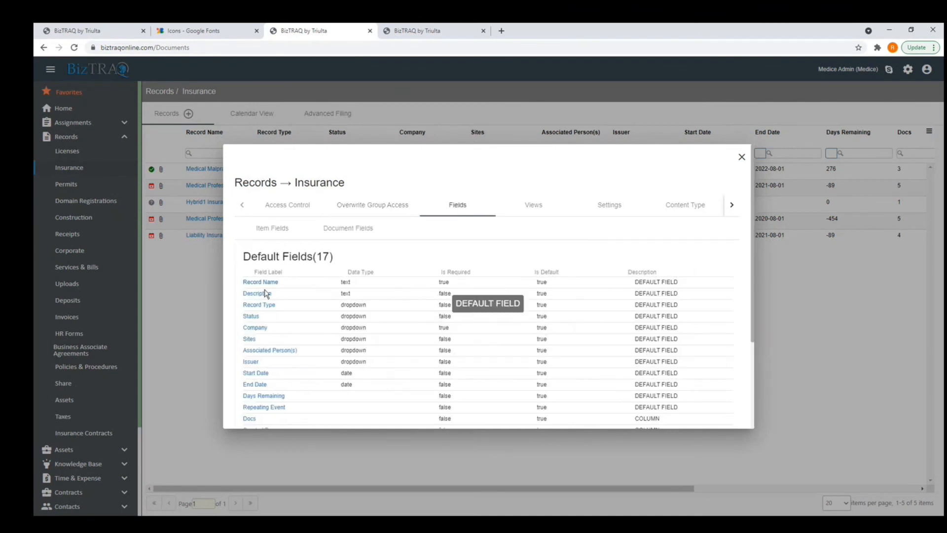
scroll(272, 281, "down", 3)
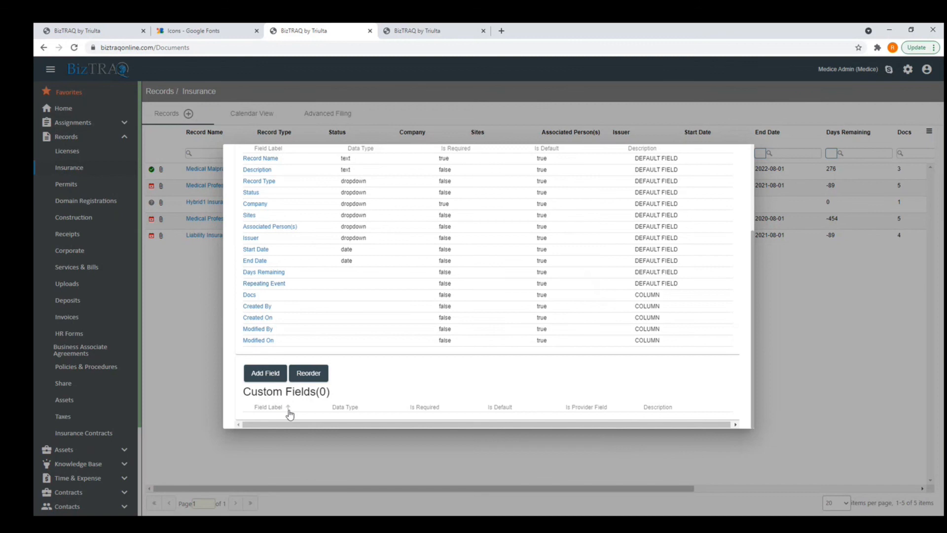
scroll(309, 412, "up", 3)
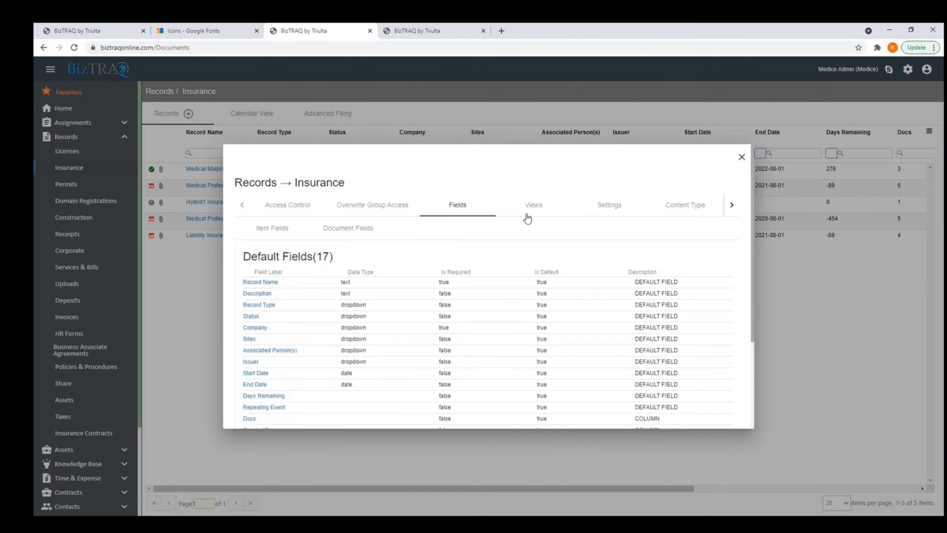
Check the empty Workflows tab, close the dialog, and open Medical Malpractice Insurance.
left_click(738, 206)
left_click(738, 206)
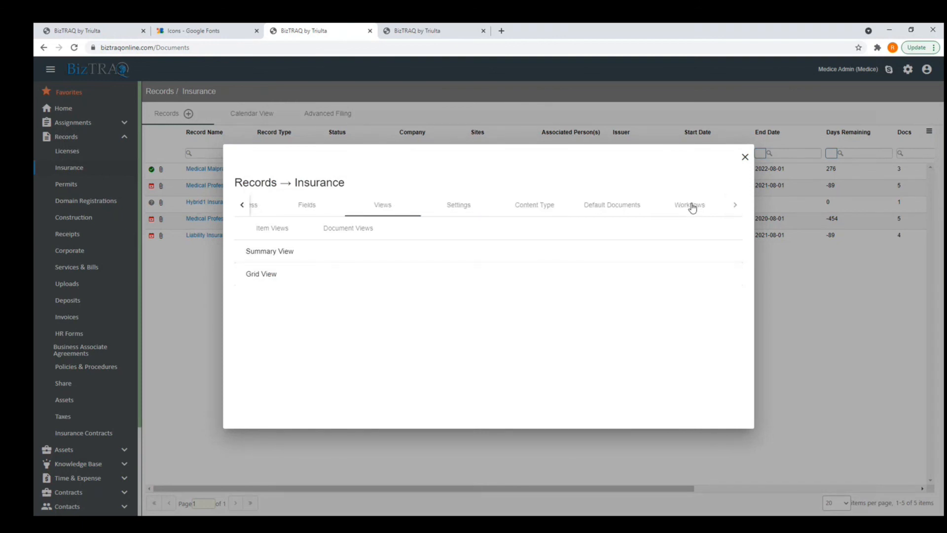
left_click(690, 211)
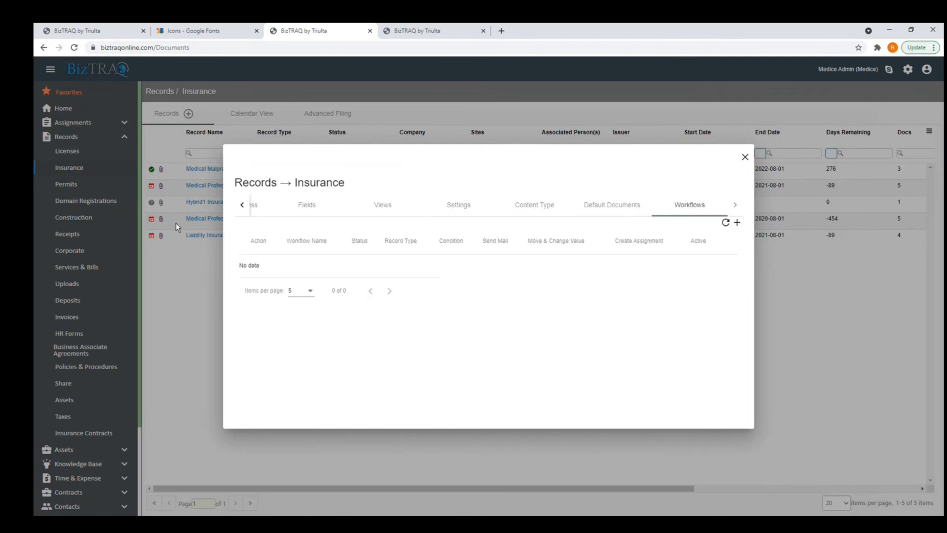
left_click(745, 158)
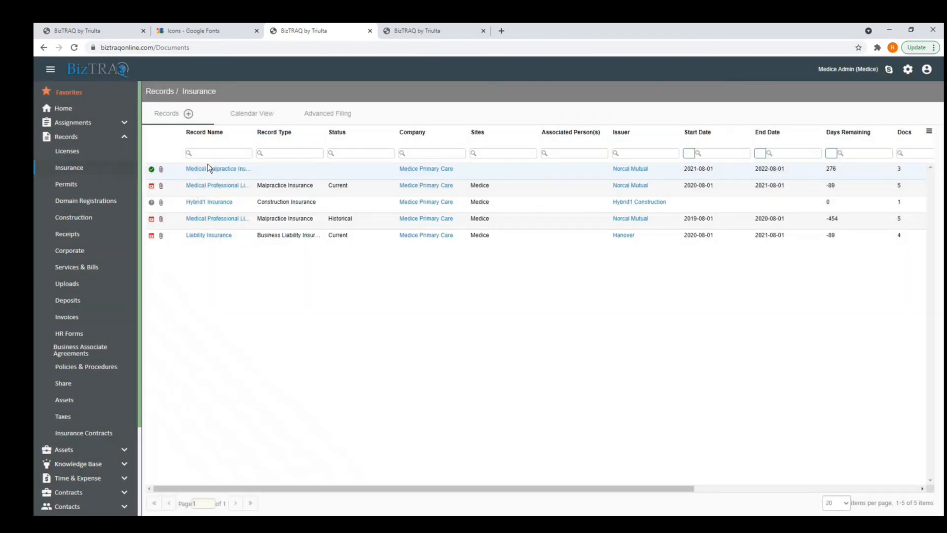
left_click(210, 169)
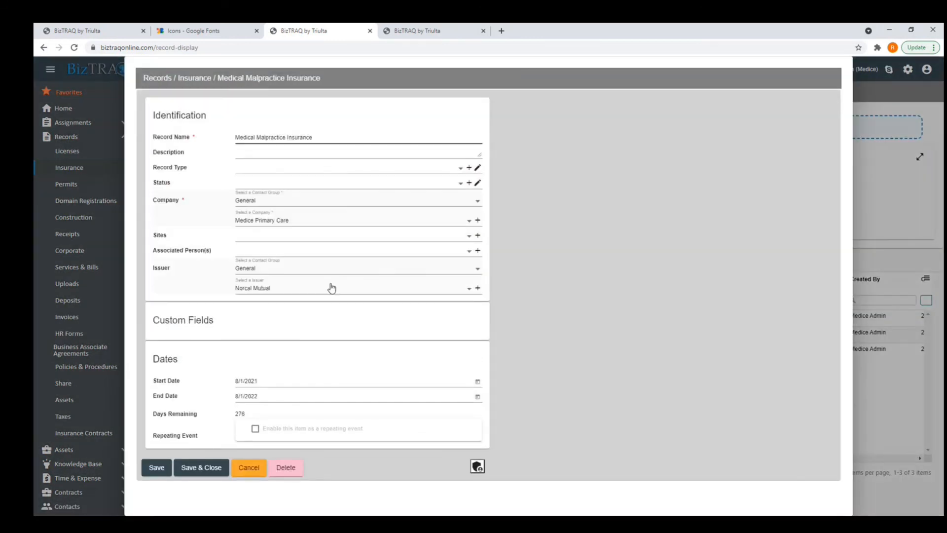
Pick Renewal as the record's status, cancel the change, and go back to Insurance records.
left_click(369, 183)
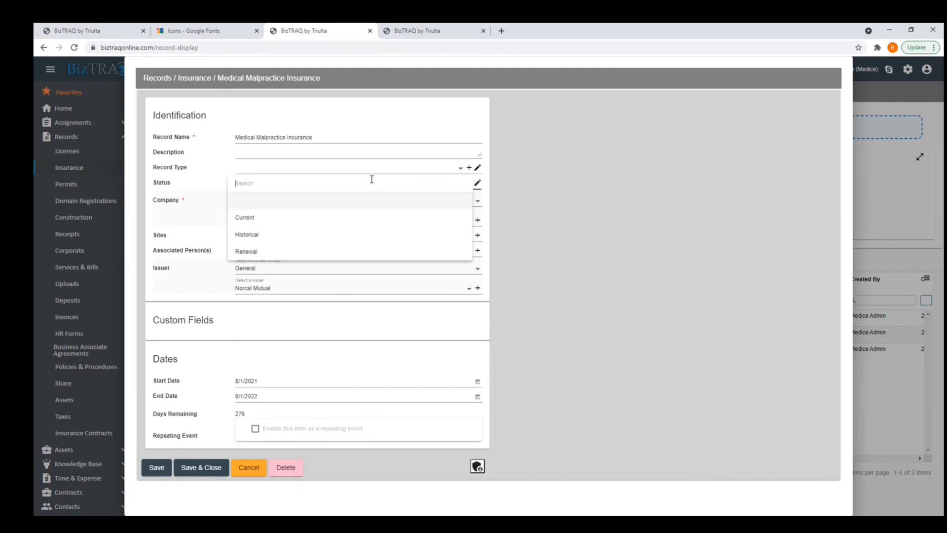
left_click(254, 252)
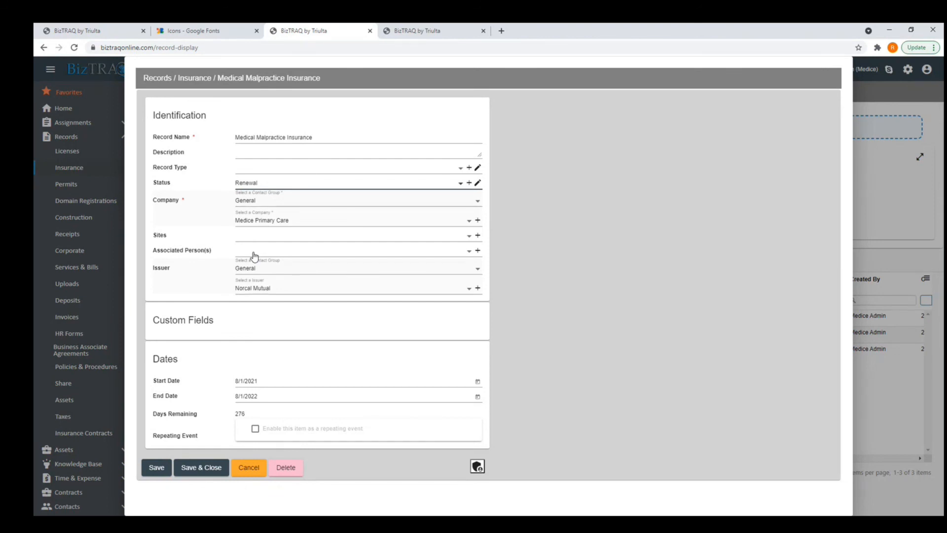
left_click(253, 475)
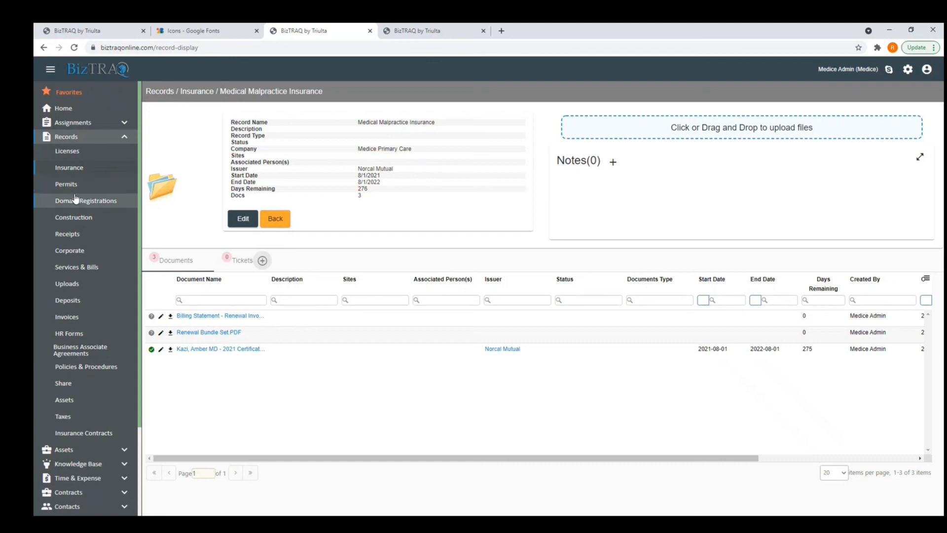
left_click(279, 223)
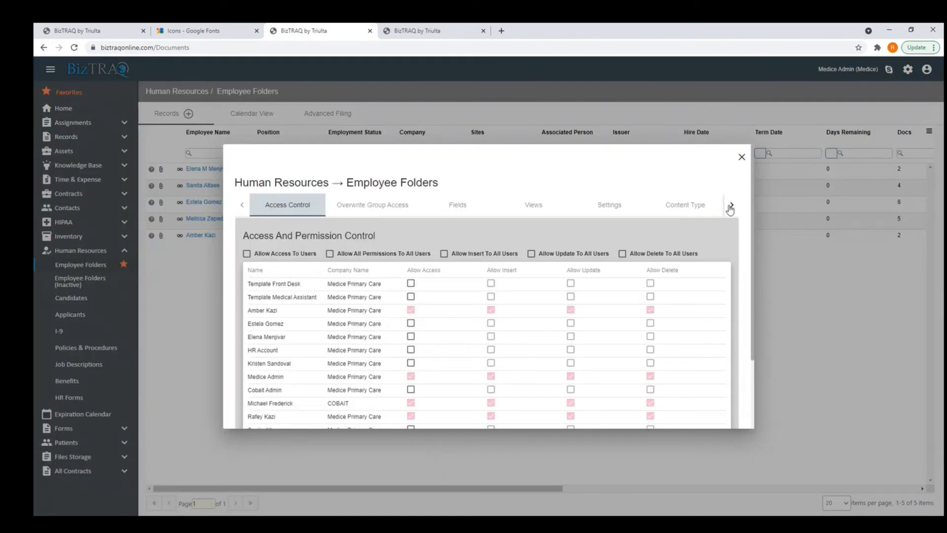
Edit the Move to Inactive workflow from the Employee Folders Workflows tab.
left_click(730, 205)
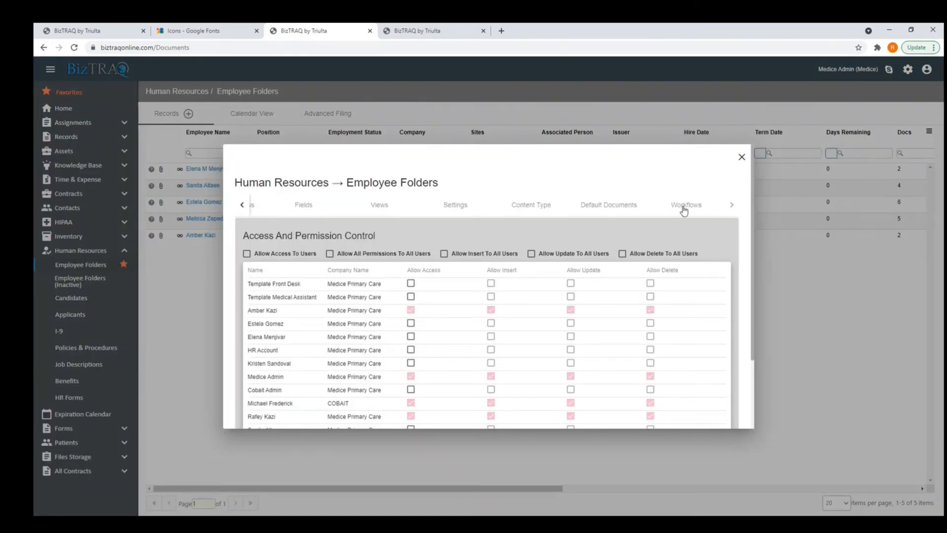
left_click(684, 207)
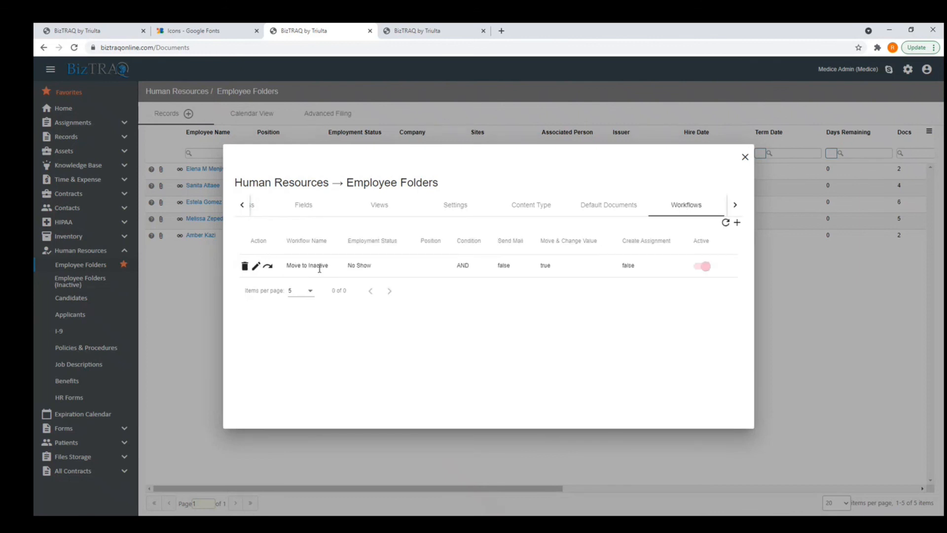
left_click(258, 267)
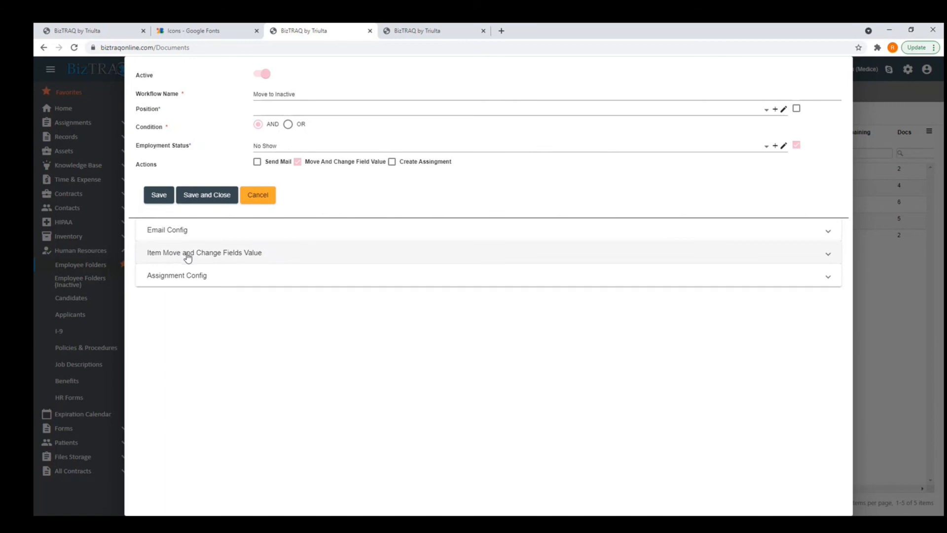
Expand Item Move and Change Fields Value to show the Employee Folders (Inactive) target and No Show status.
left_click(286, 262)
scroll(412, 302, "down", 1)
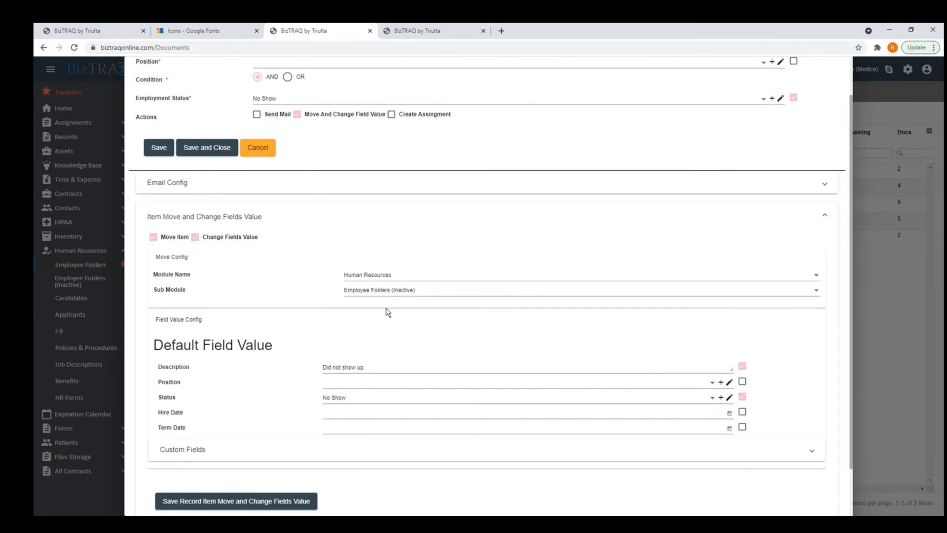
scroll(374, 329, "down", 1)
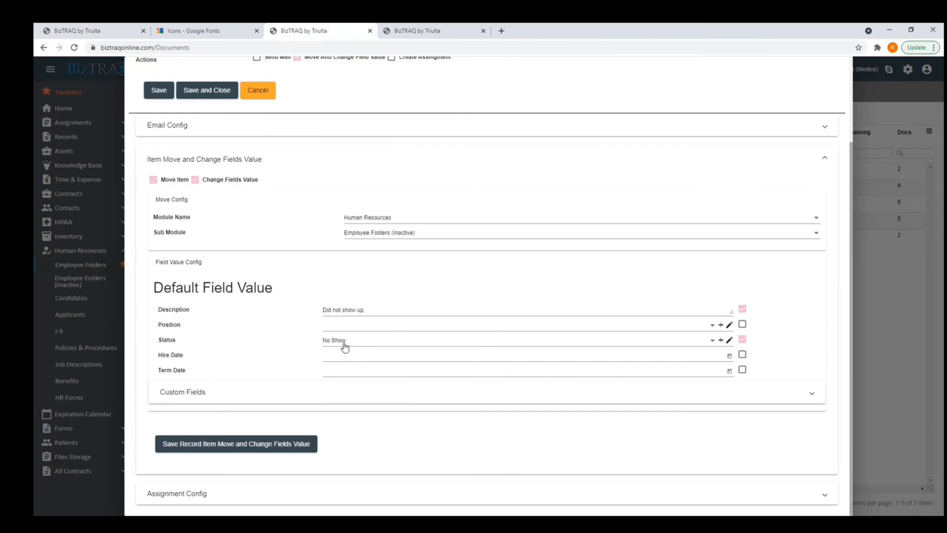
scroll(345, 347, "up", 2)
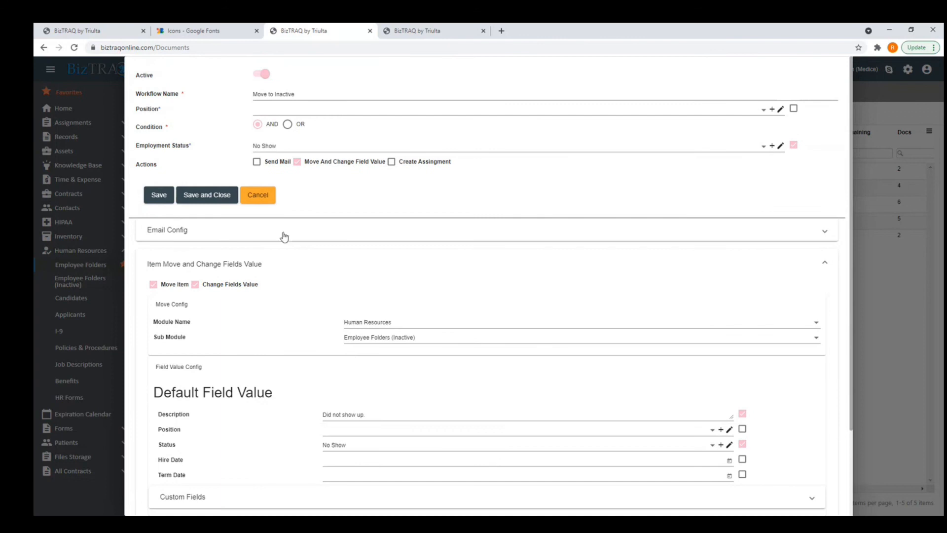